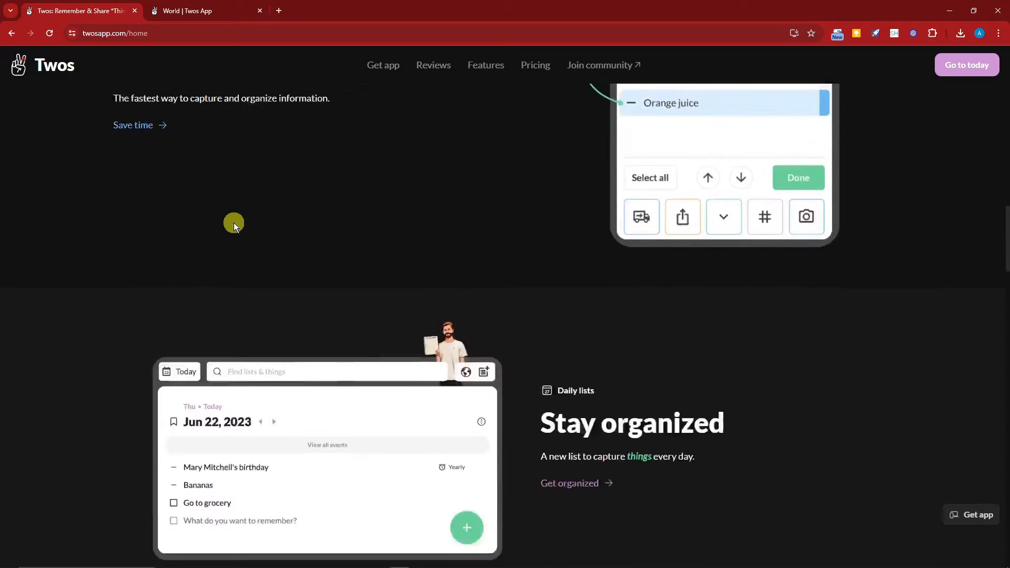
Step: Look through the Twos home page's feature sections and the preview of calendar events, notes, to-dos and reminders
scroll(233, 222, "down", 4)
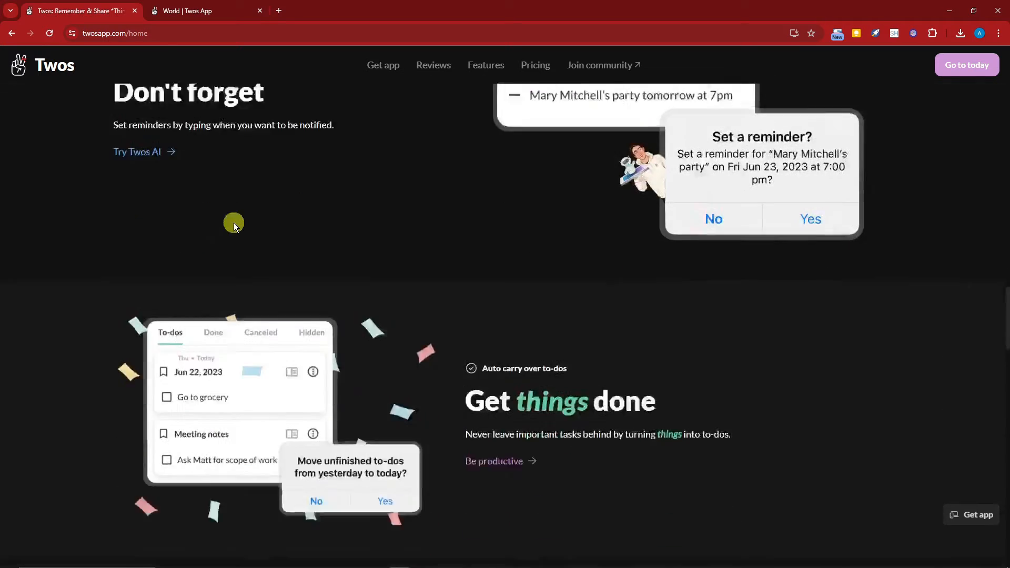
scroll(234, 223, "up", 12)
scroll(234, 222, "up", 4)
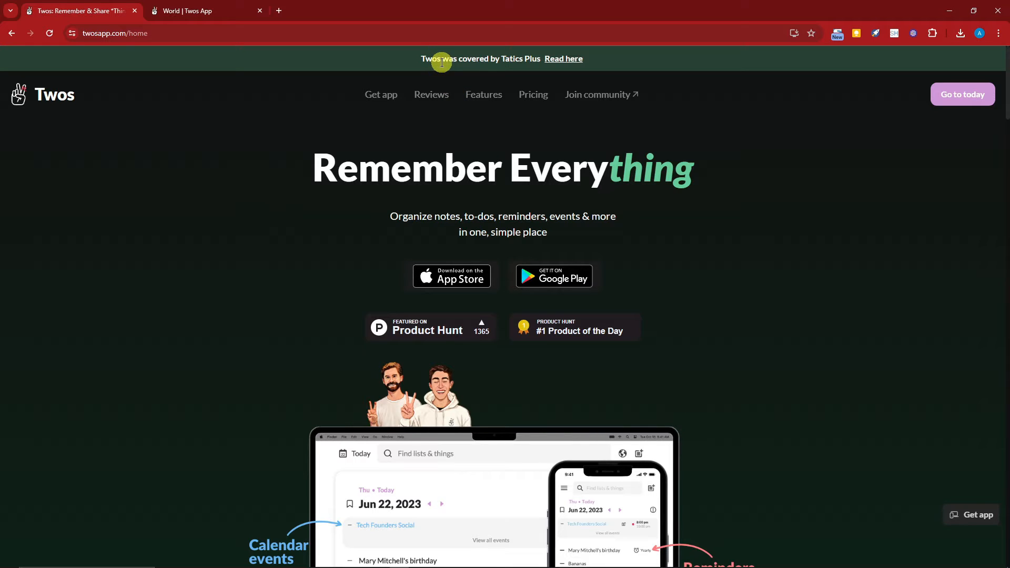
scroll(734, 284, "down", 1)
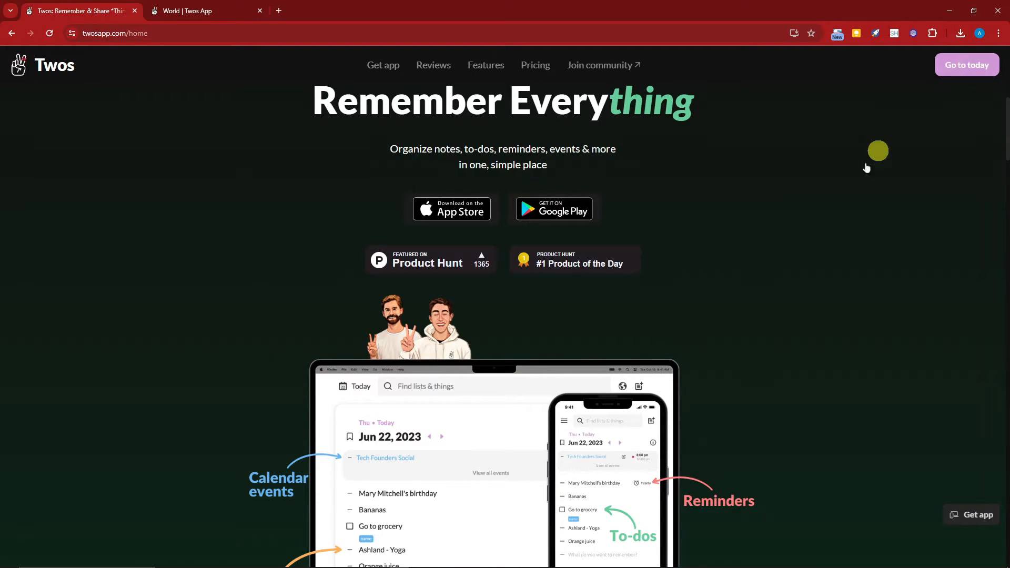
scroll(784, 313, "down", 3)
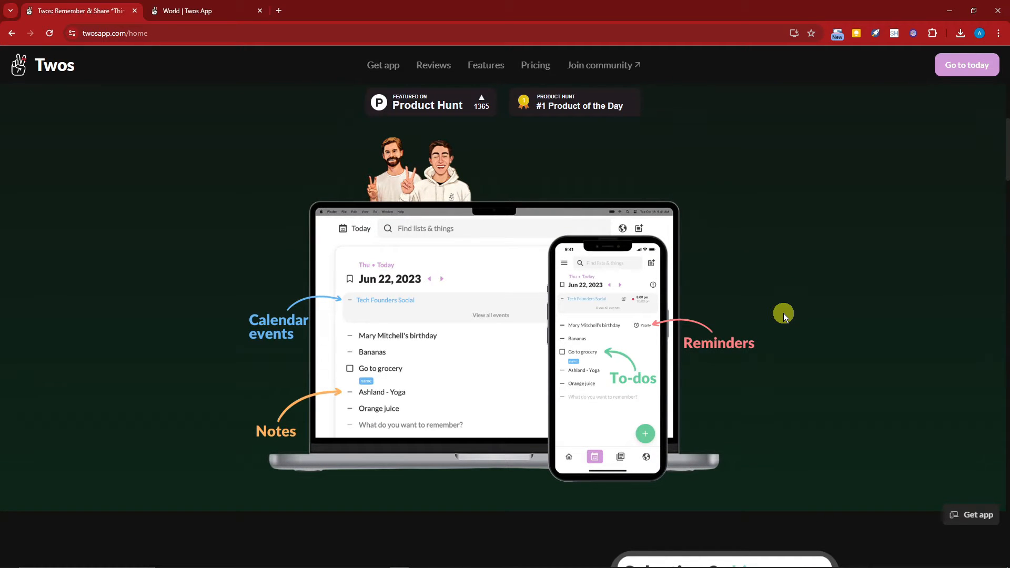
scroll(784, 314, "up", 5)
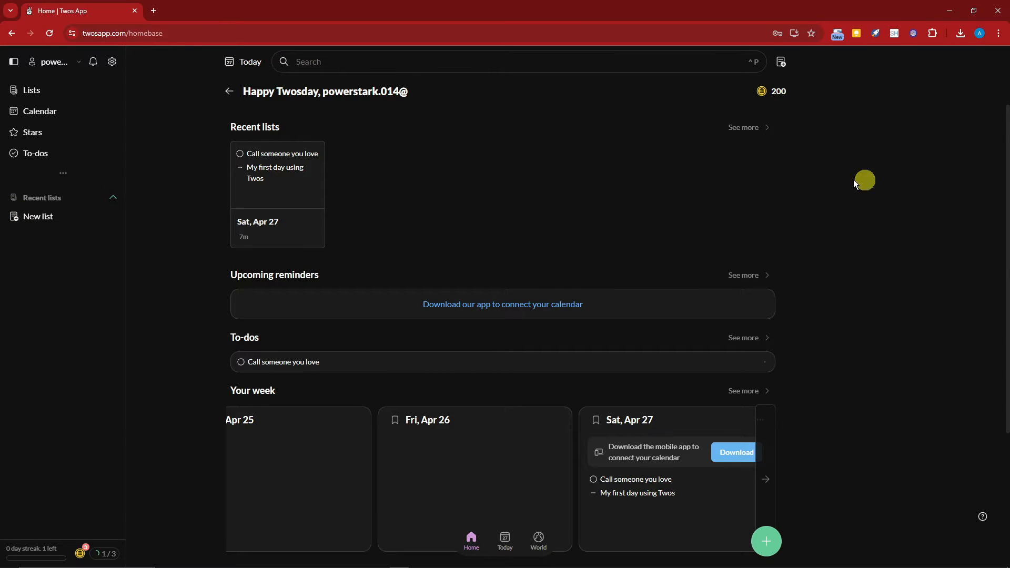
Step: Go from the profile to the account settings and expand the color options under Appearance
left_click(55, 66)
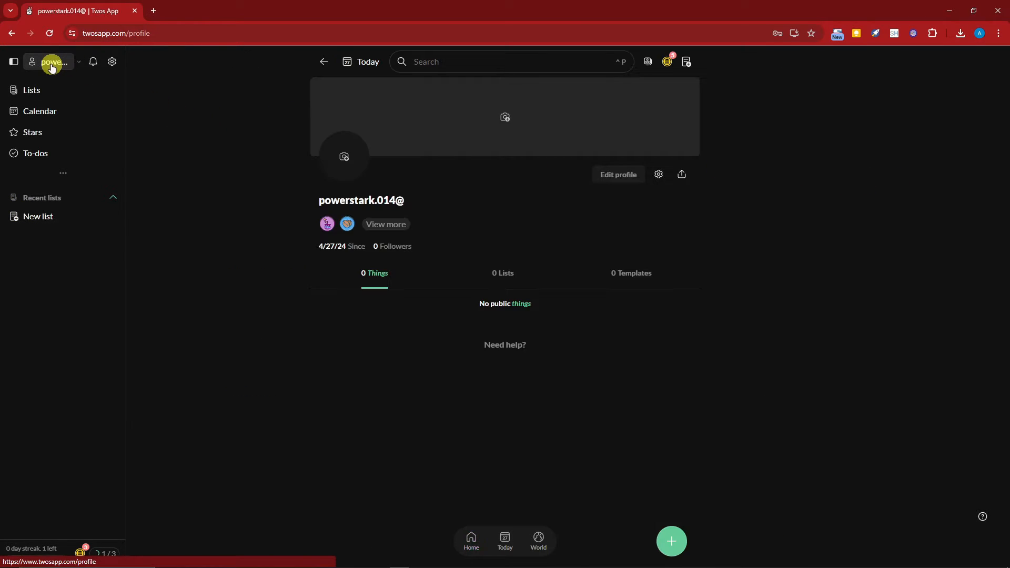
left_click(659, 172)
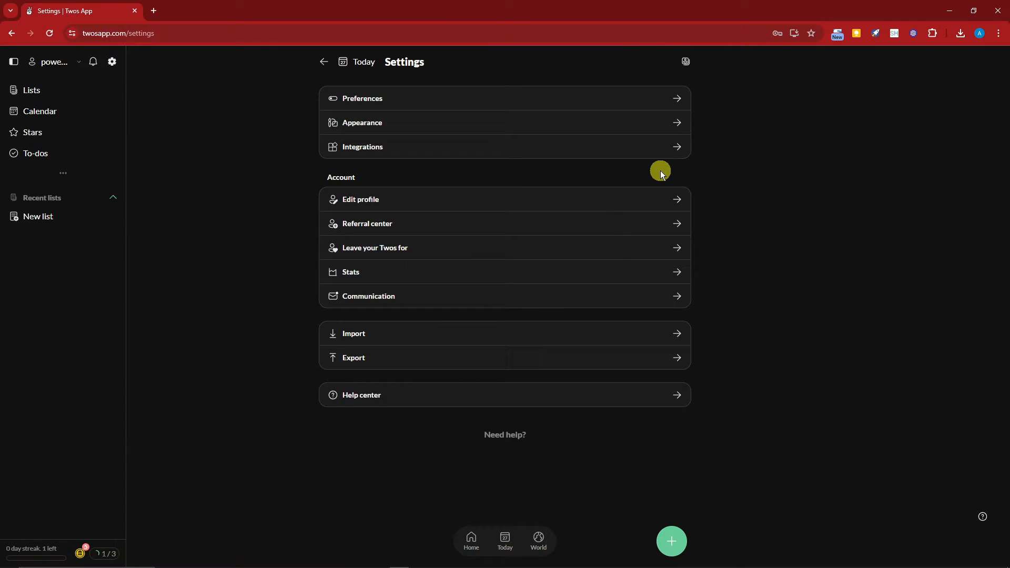
left_click(578, 121)
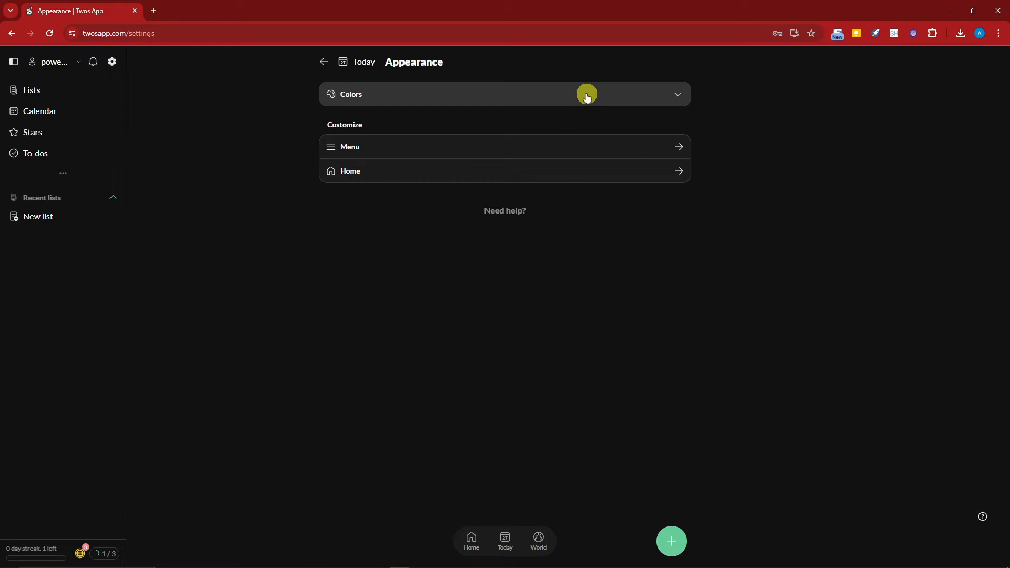
left_click(587, 96)
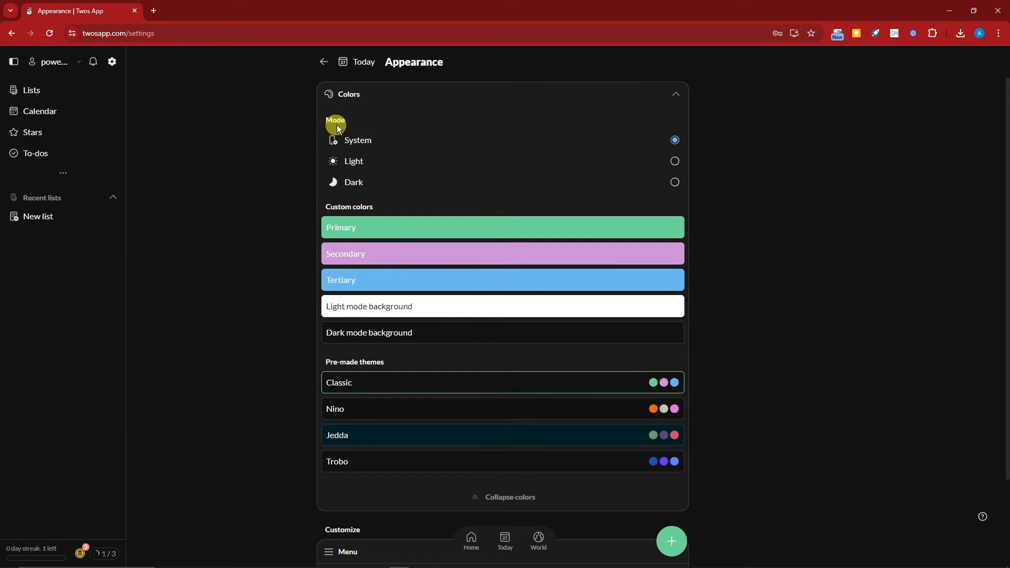
Step: Try the Light and Dark color modes and return the mode to System
left_click(674, 163)
left_click(674, 184)
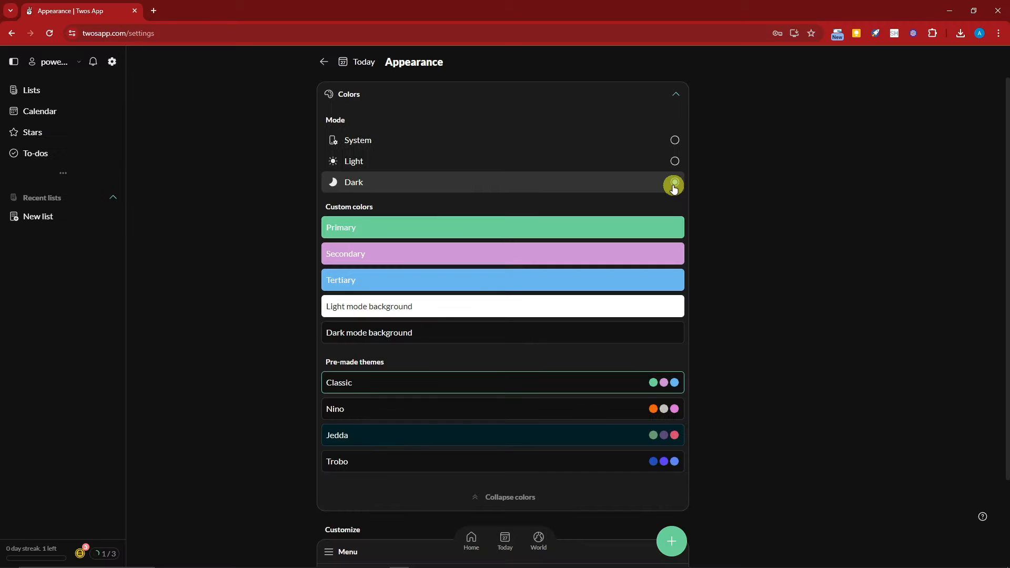
left_click(677, 142)
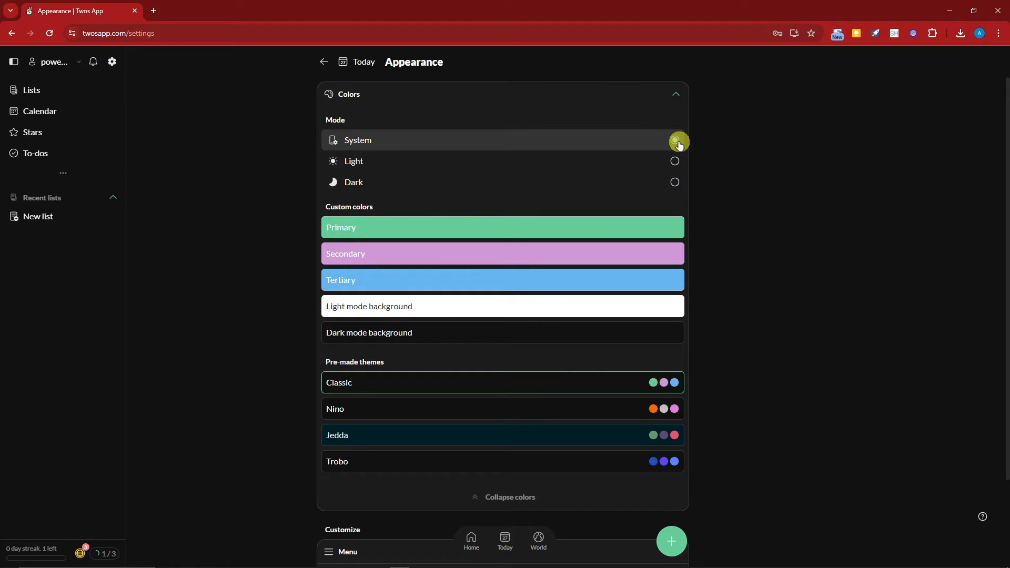
Step: Change the Primary custom color to a more saturated green
left_click(366, 230)
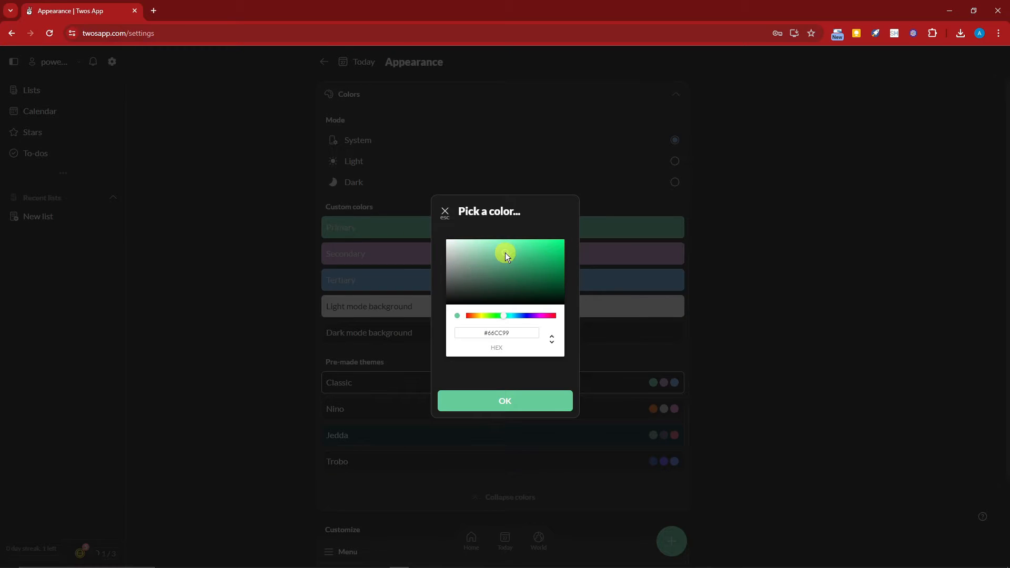
left_click_drag(505, 252, 552, 250)
left_click(526, 410)
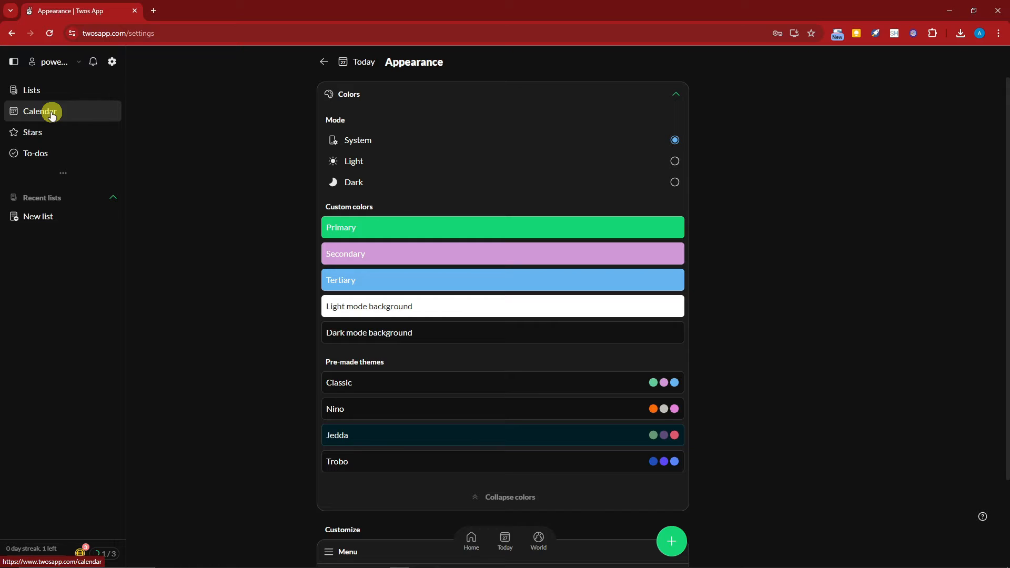
Step: Review the pre-made color themes, such as Nino and Jedda, in the appearance settings
scroll(608, 286, "down", 2)
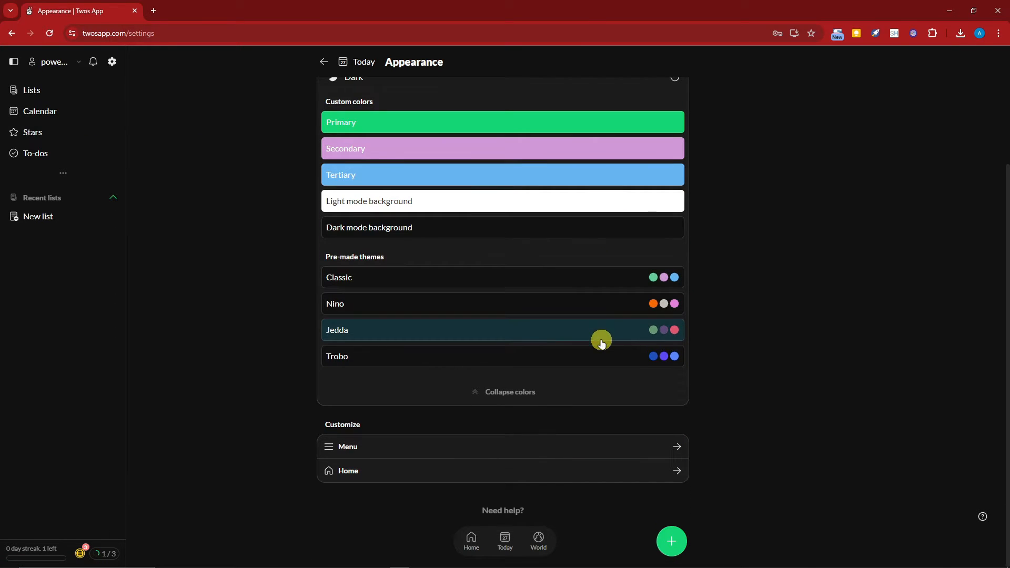
left_click(408, 306)
left_click(425, 323)
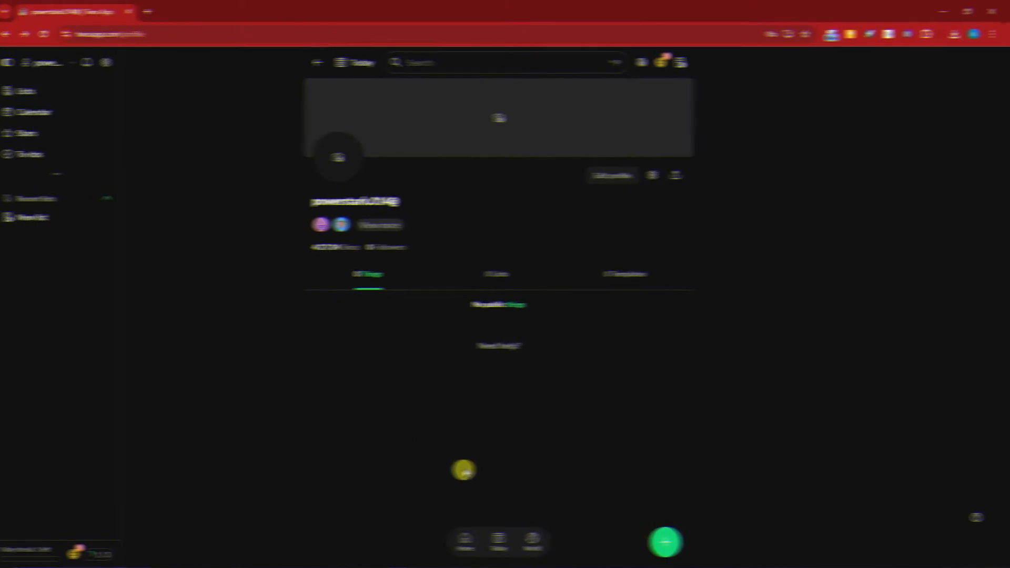
Step: Open the app's home view and look through its recent lists, upcoming reminders, to-dos and week sections
left_click(477, 537)
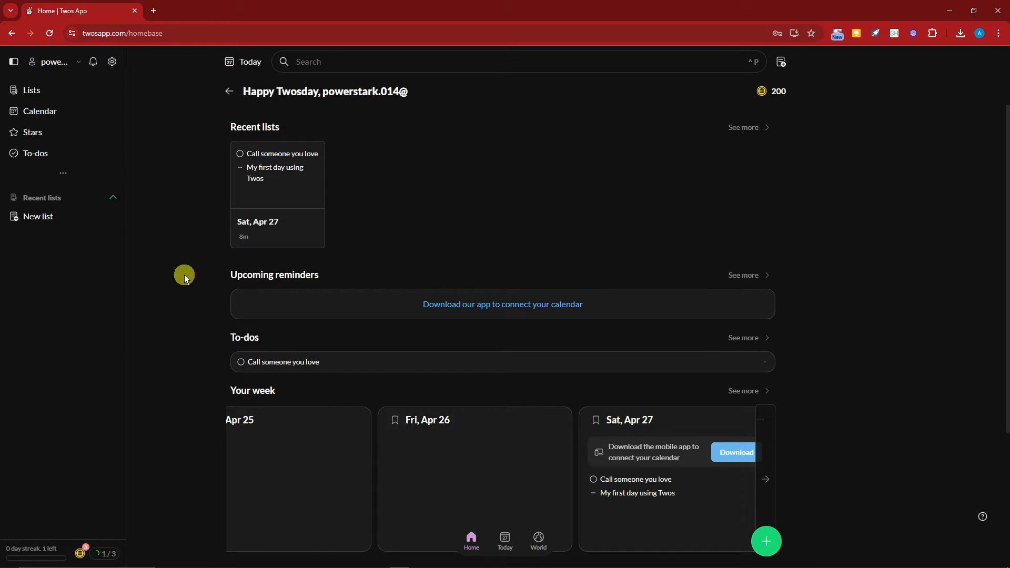
scroll(210, 237, "down", 1)
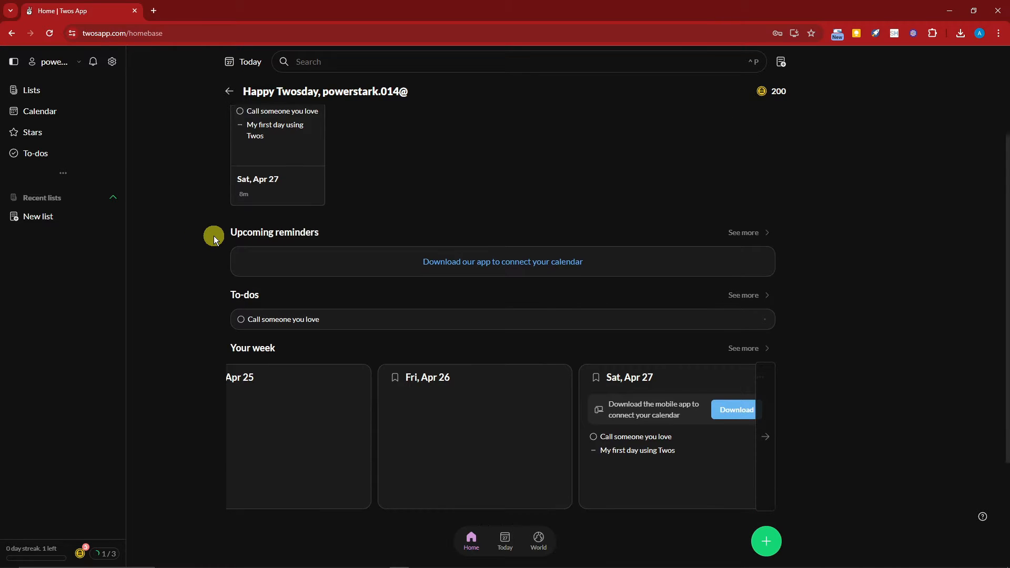
scroll(213, 235, "down", 3)
scroll(213, 236, "up", 4)
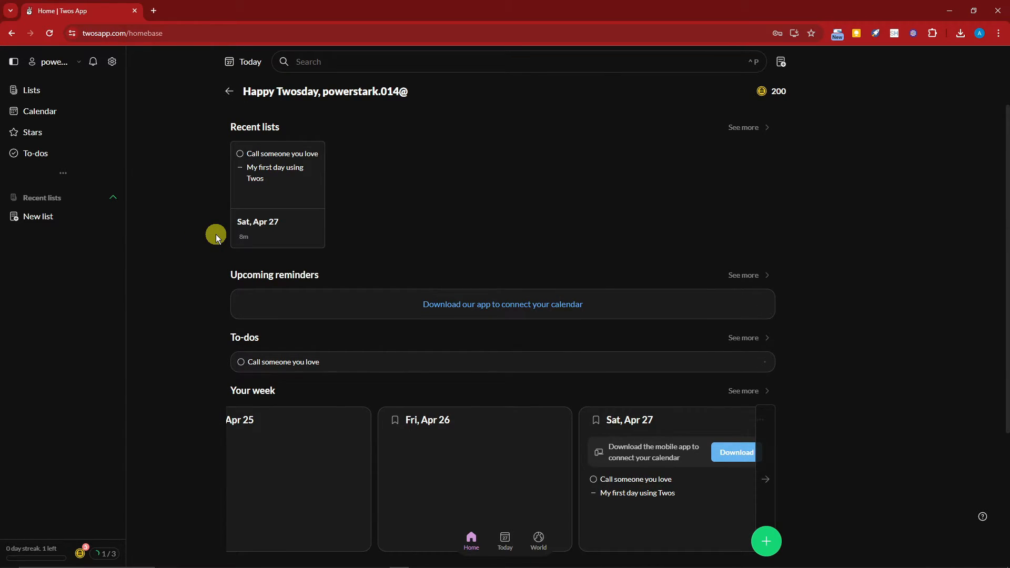
scroll(216, 235, "down", 3)
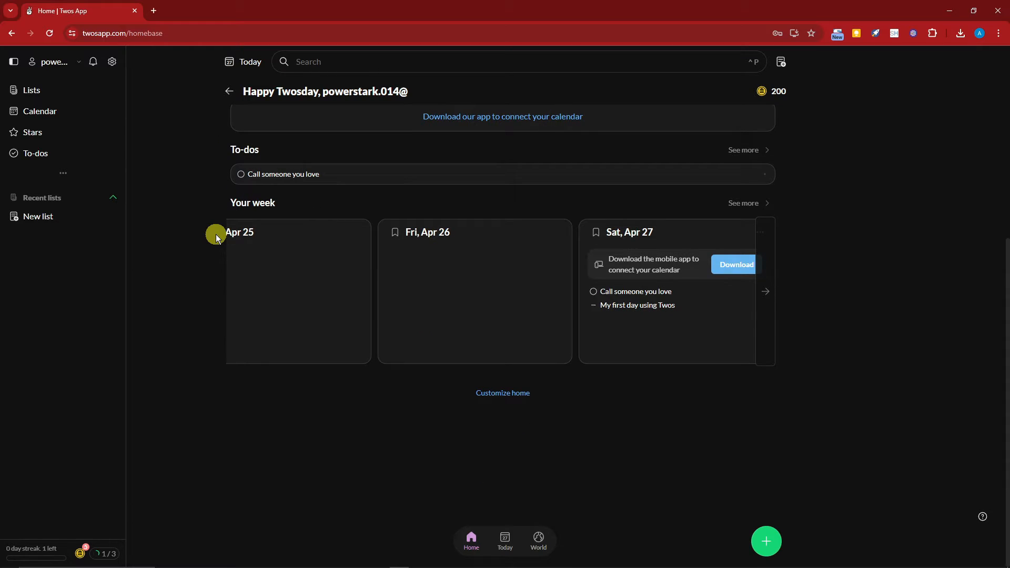
scroll(215, 235, "up", 3)
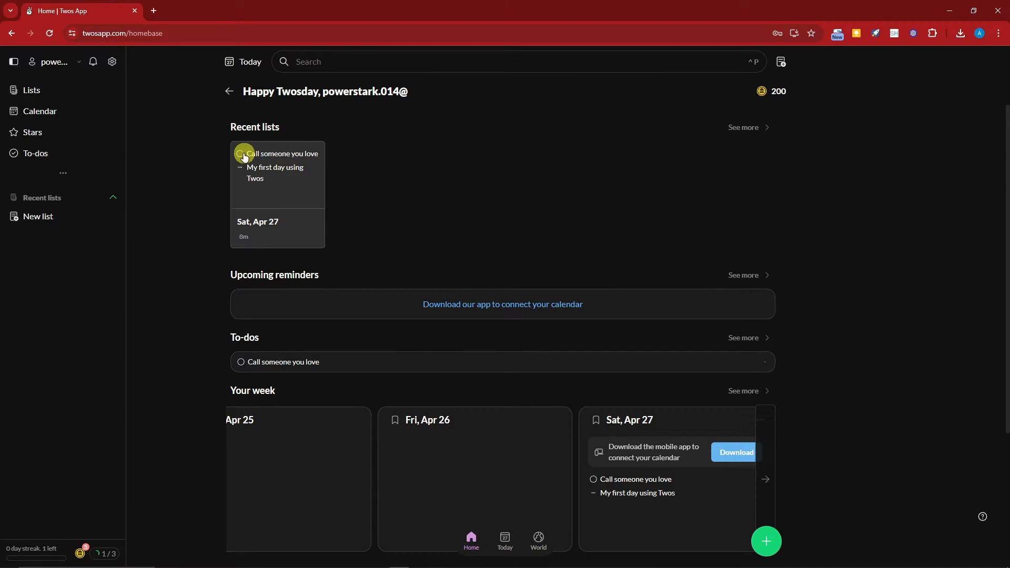
Step: Open the Sat, Apr 27 list and set the new blank entry's type to To-do
left_click(277, 170)
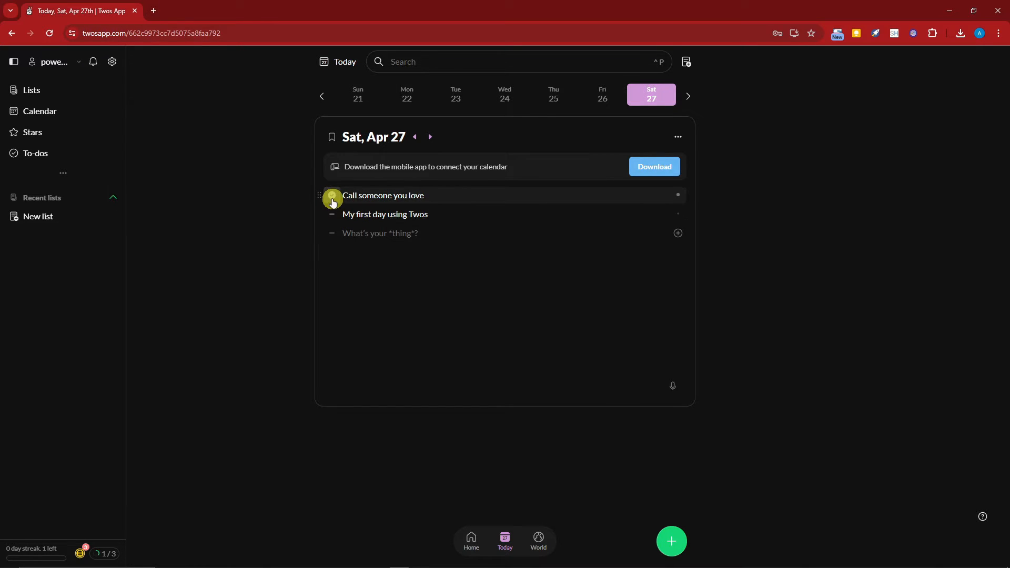
left_click(333, 232)
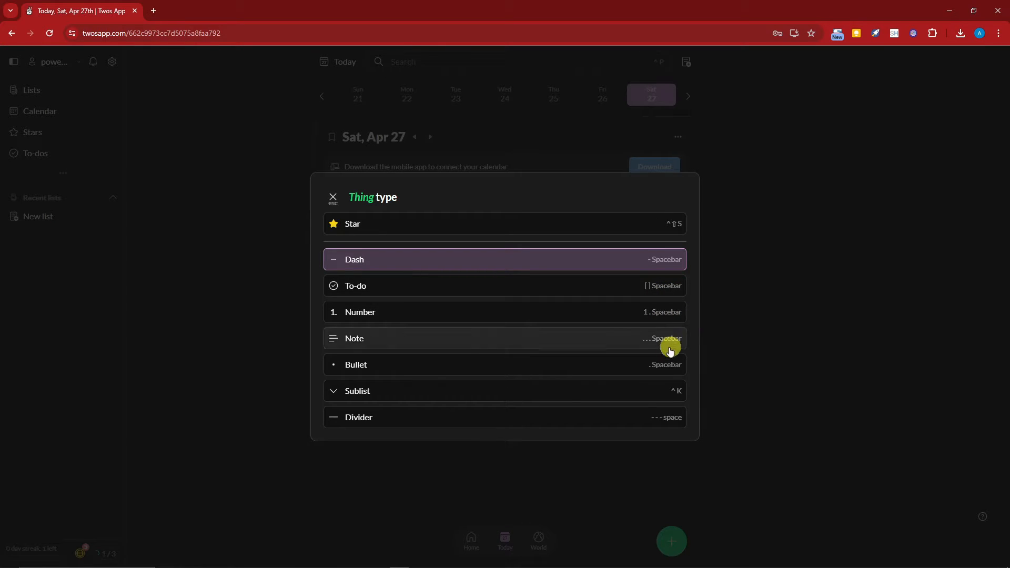
left_click(784, 316)
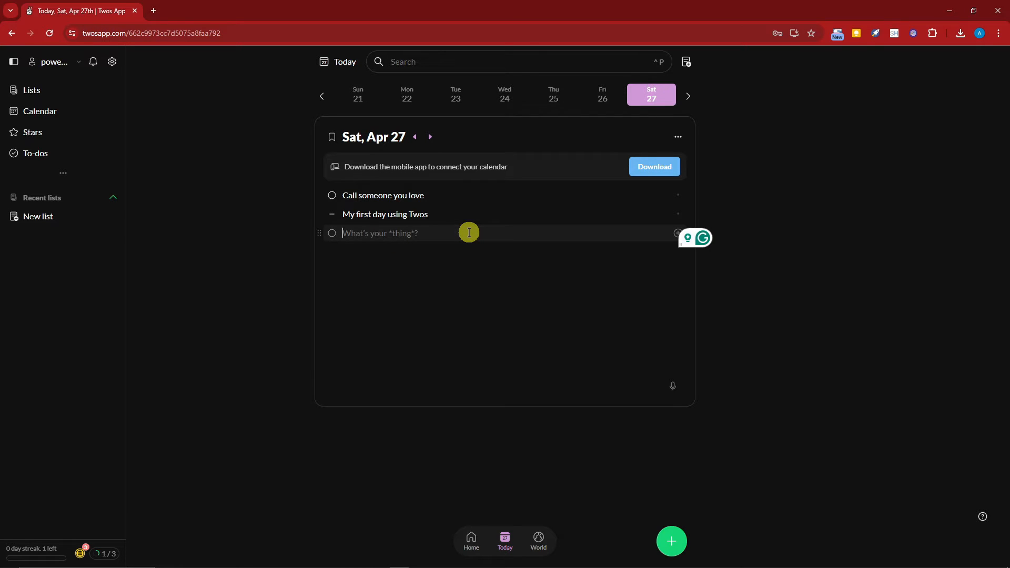
Step: Add the to-do "Clean the house on Friday at 4pm" and accept its reminder for Fri May 3, 2024 at 4:00 pm
type("Cel")
key("BackSpace")
key("BackSpace")
type("lean the house on")
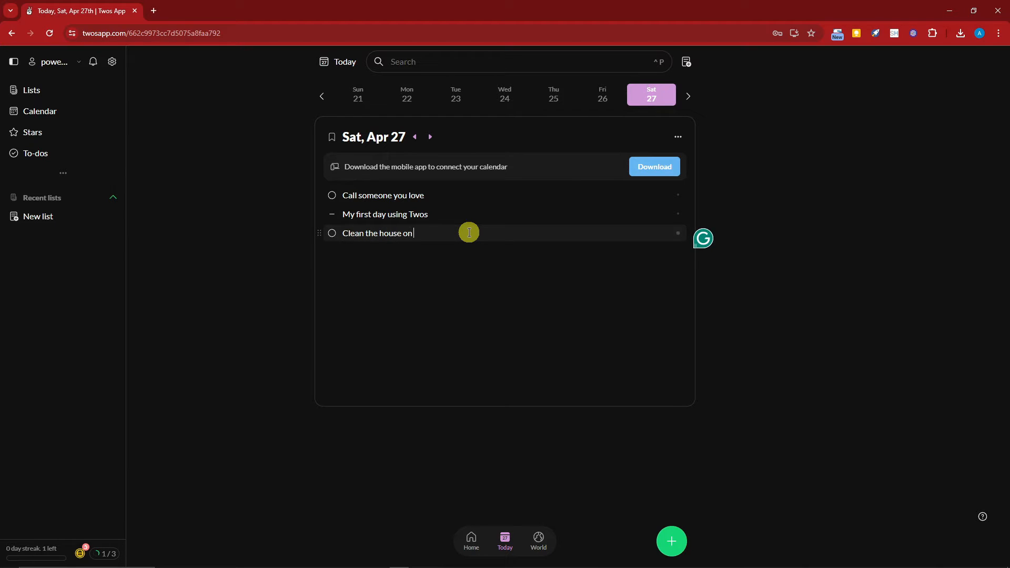
type(" Friday at 4pm")
key("Return")
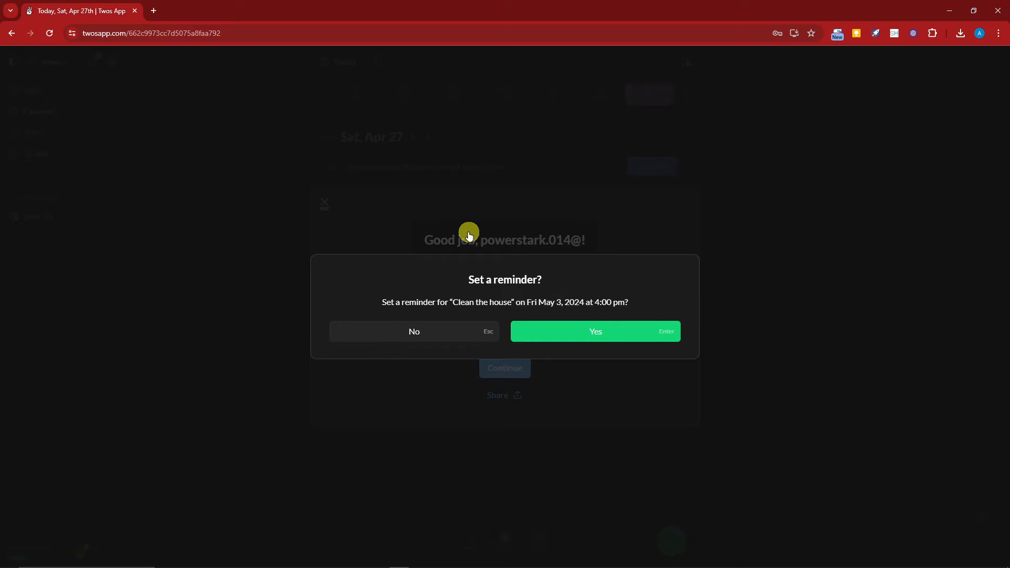
left_click(593, 331)
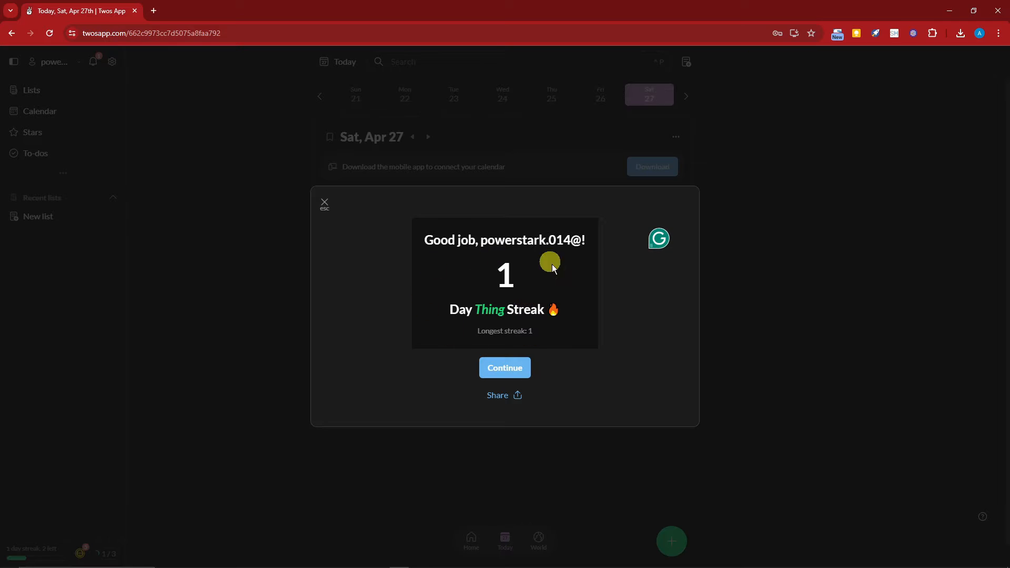
left_click(325, 203)
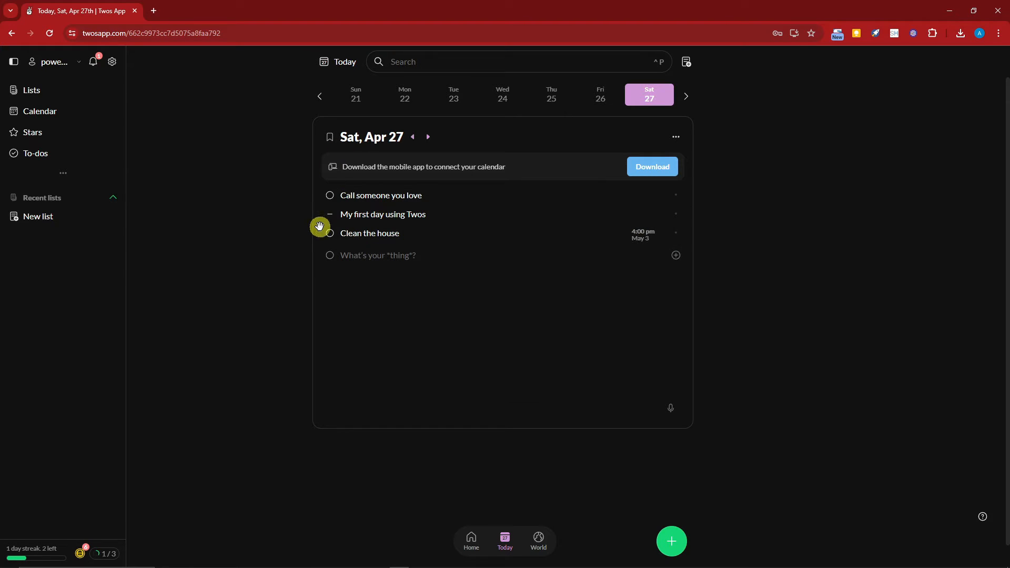
Step: Run the AI Explain prompt on the "Clean the house" to-do, regenerate the response once and replace the to-do with it
mouse_move(319, 226)
left_mouse_down()
mouse_move(318, 207)
mouse_move(332, 250)
mouse_move(316, 196)
mouse_move(313, 261)
mouse_move(317, 210)
mouse_move(317, 240)
left_mouse_up()
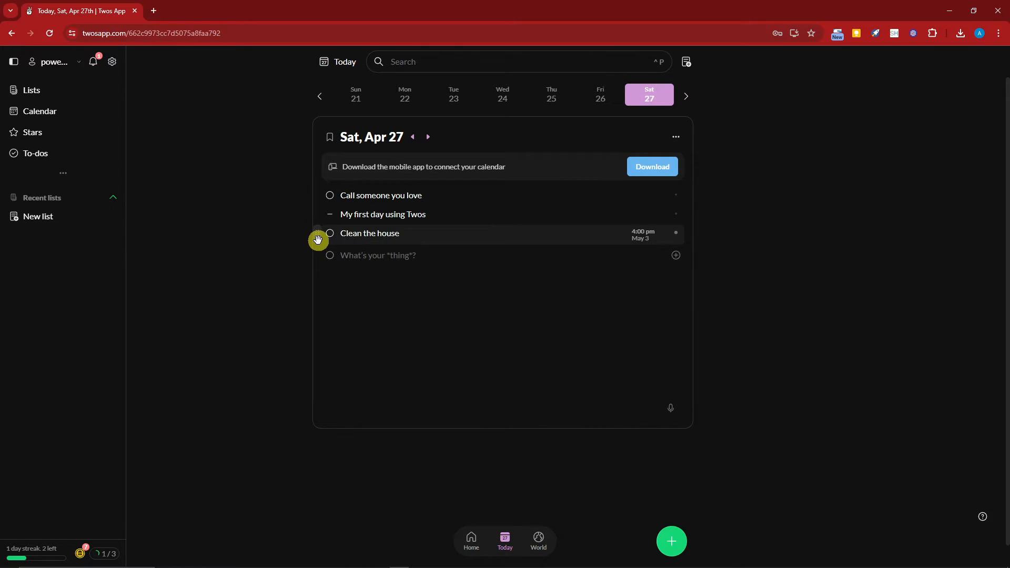
left_click(676, 234)
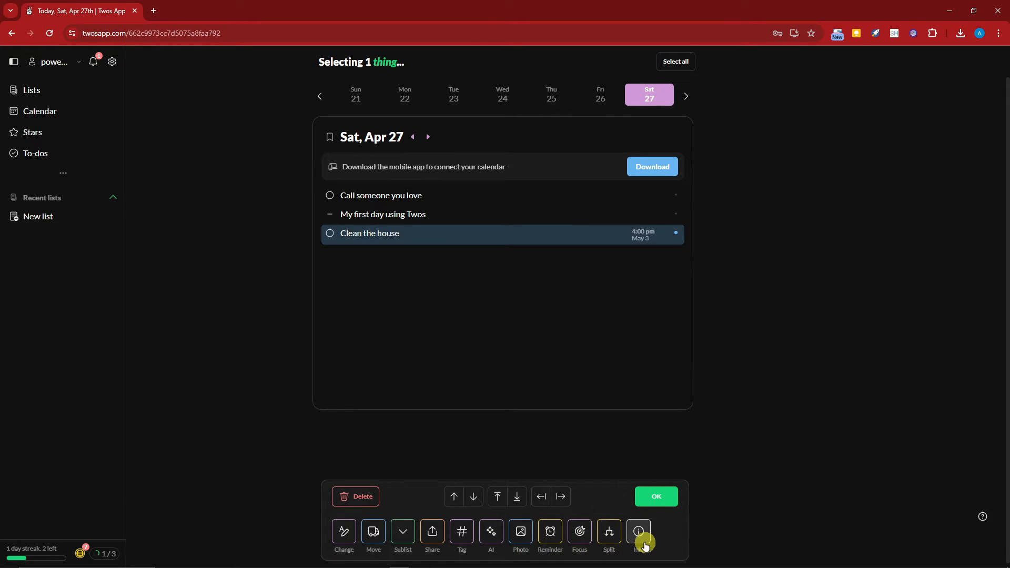
left_click(492, 532)
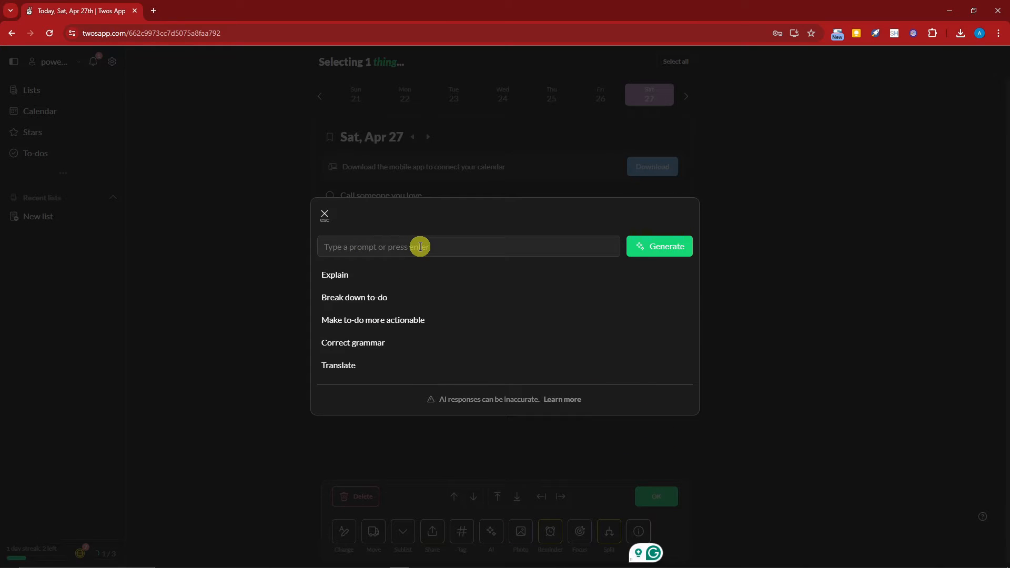
left_click(402, 276)
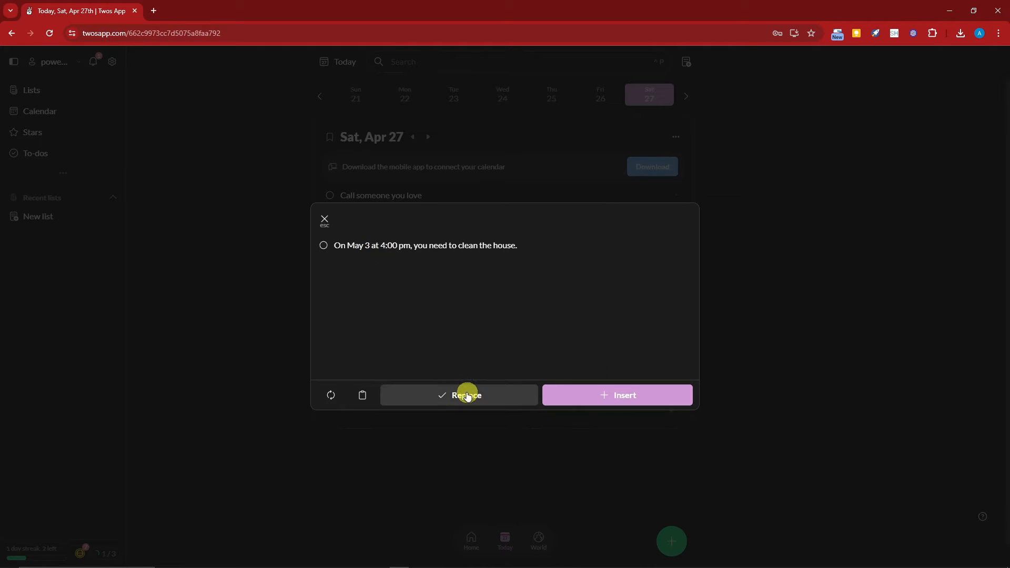
left_click(336, 394)
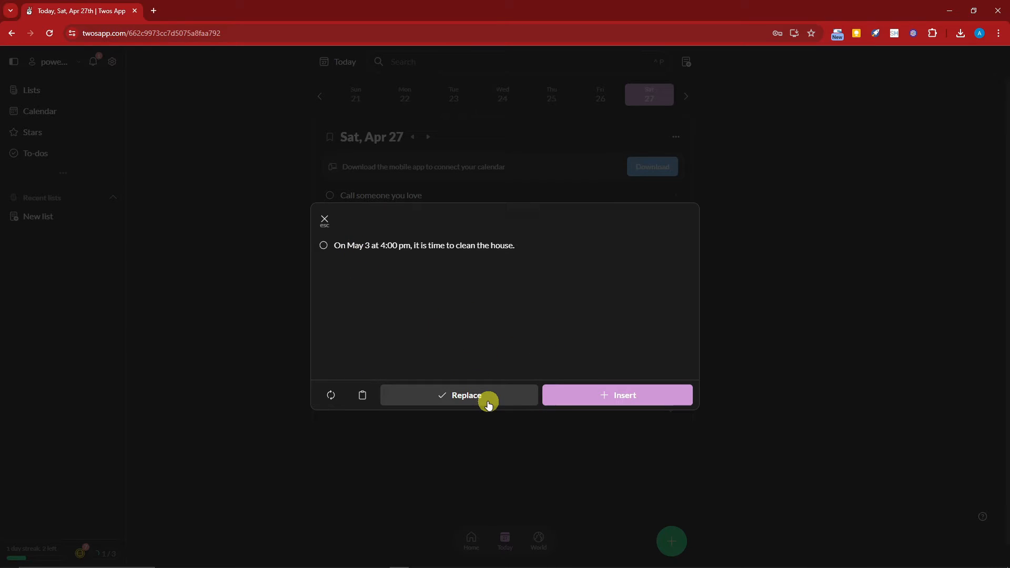
left_click(488, 402)
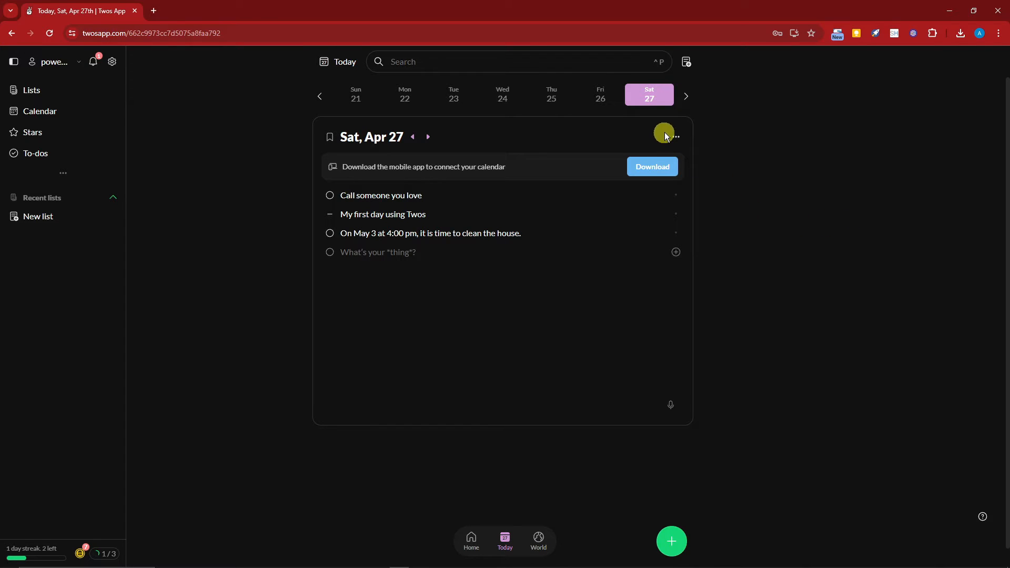
Step: Create a new list titled "Things to watch"
left_click(689, 63)
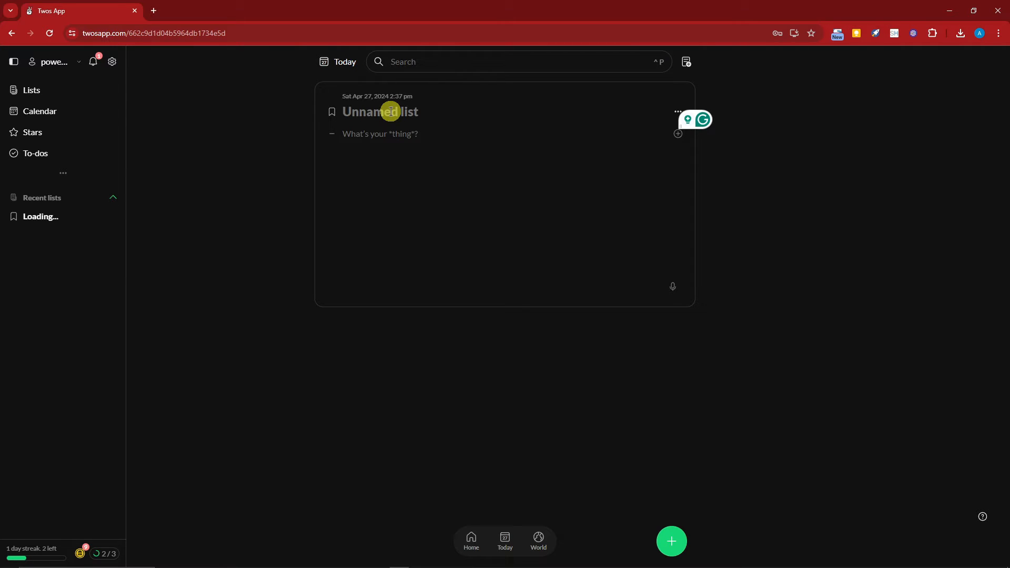
type("Things to watch")
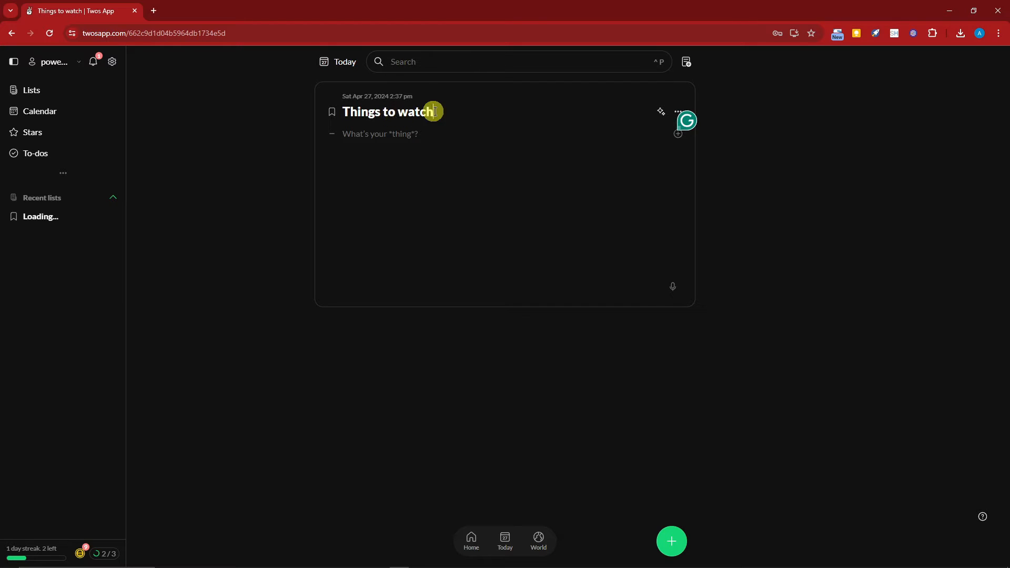
Step: Fill the "Things to watch" list with AI-generated entries and look through them
left_click(661, 113)
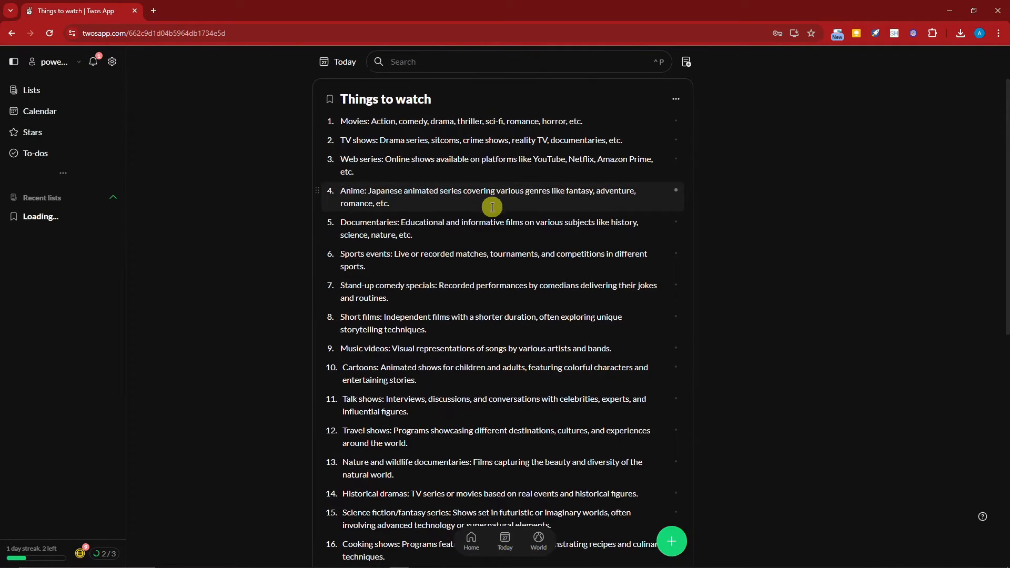
scroll(494, 199, "down", 8)
scroll(494, 199, "up", 8)
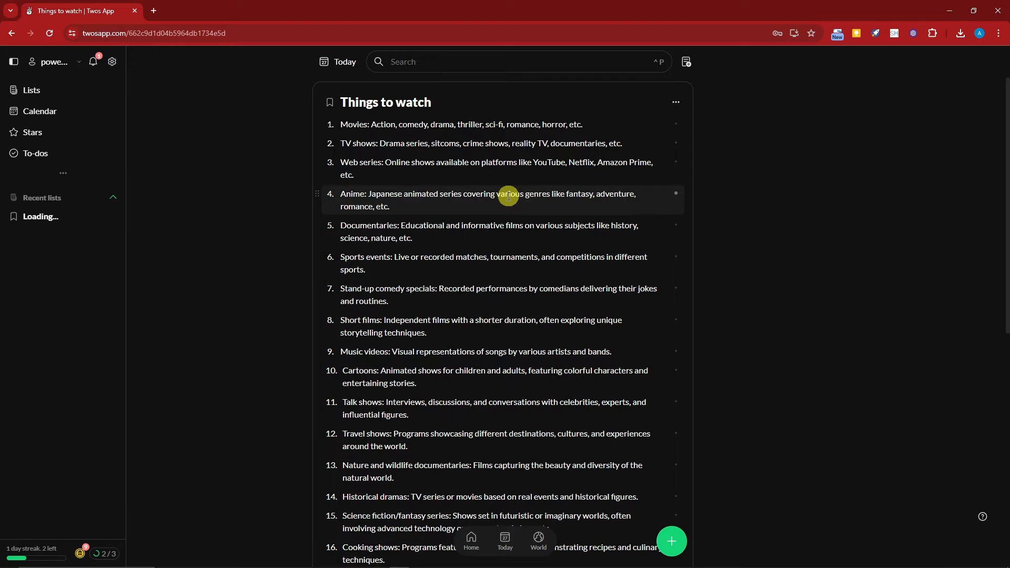
scroll(400, 168, "down", 5)
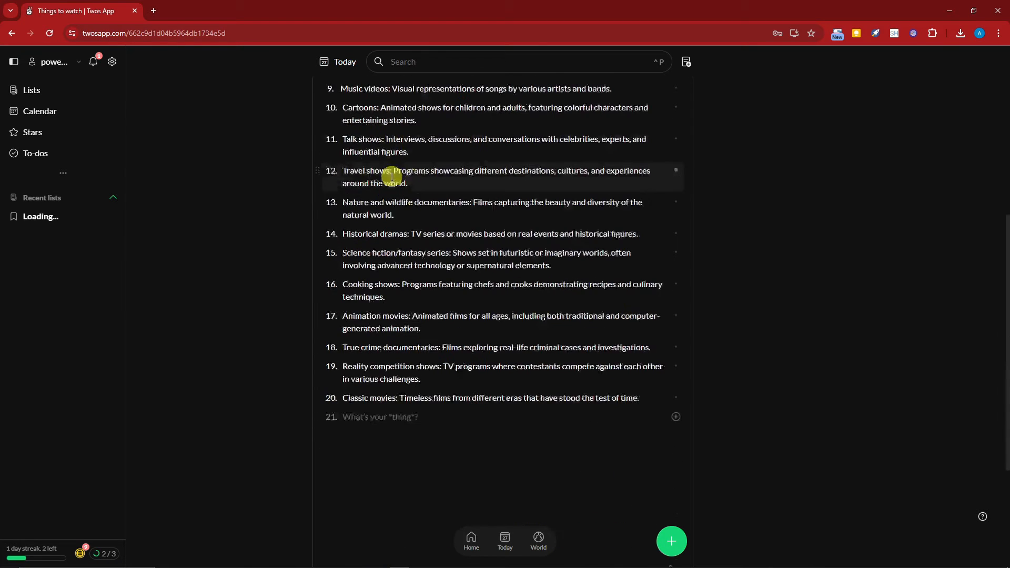
scroll(434, 390, "up", 5)
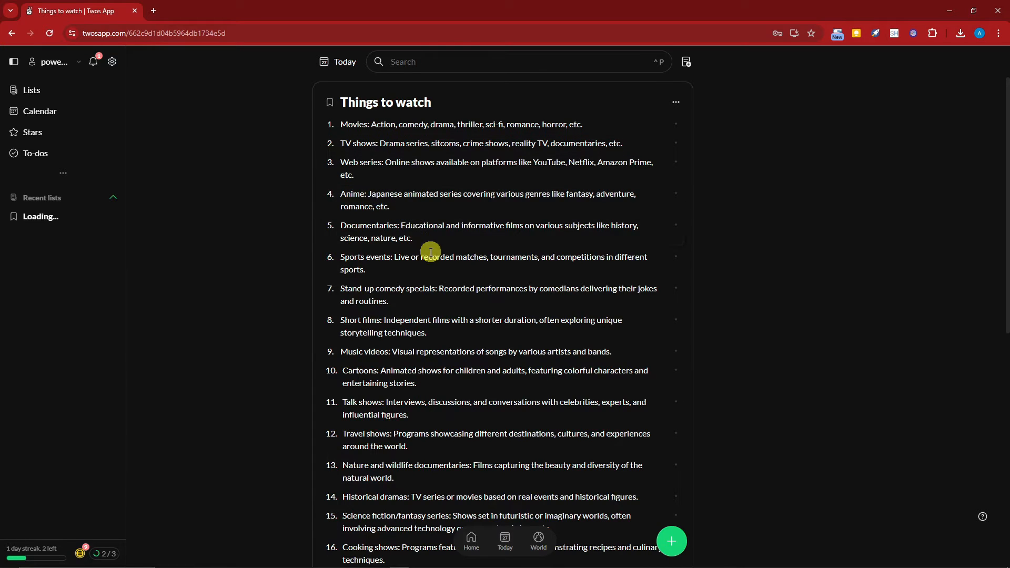
scroll(440, 263, "down", 6)
scroll(592, 314, "up", 6)
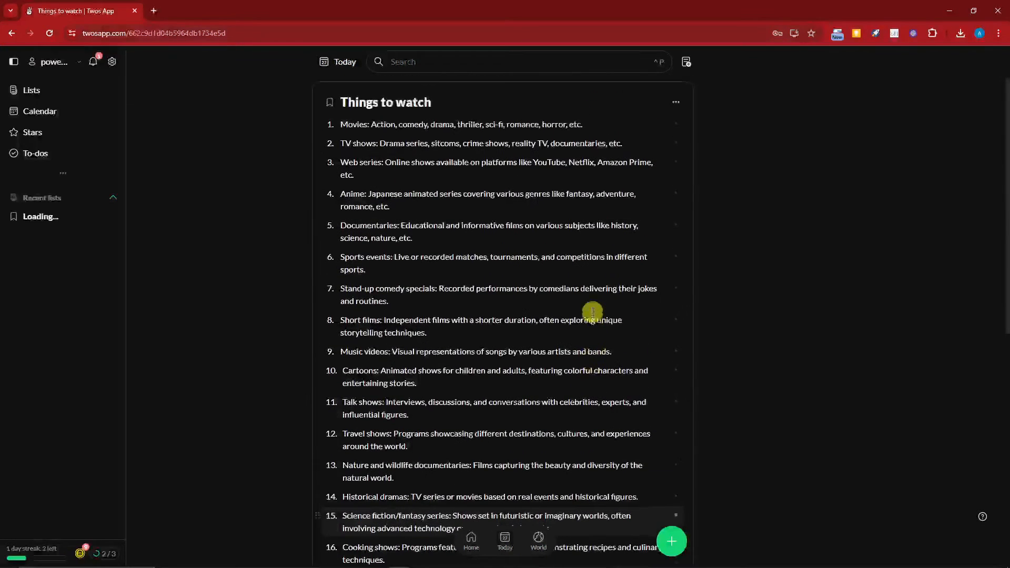
Step: Try to split the Movies entry in the "Things to watch" list into separate things by new line
left_click(678, 126)
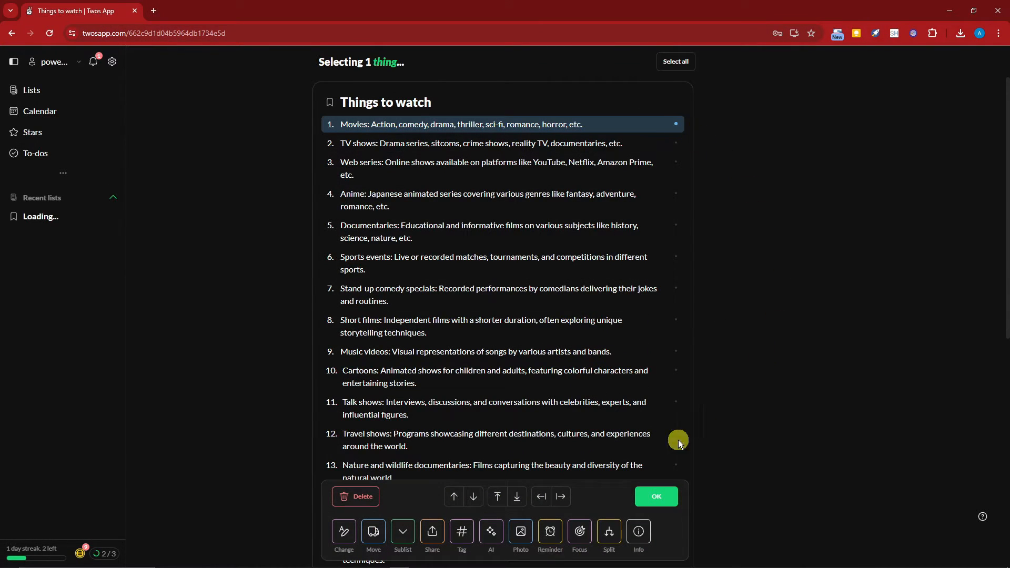
left_click(765, 435)
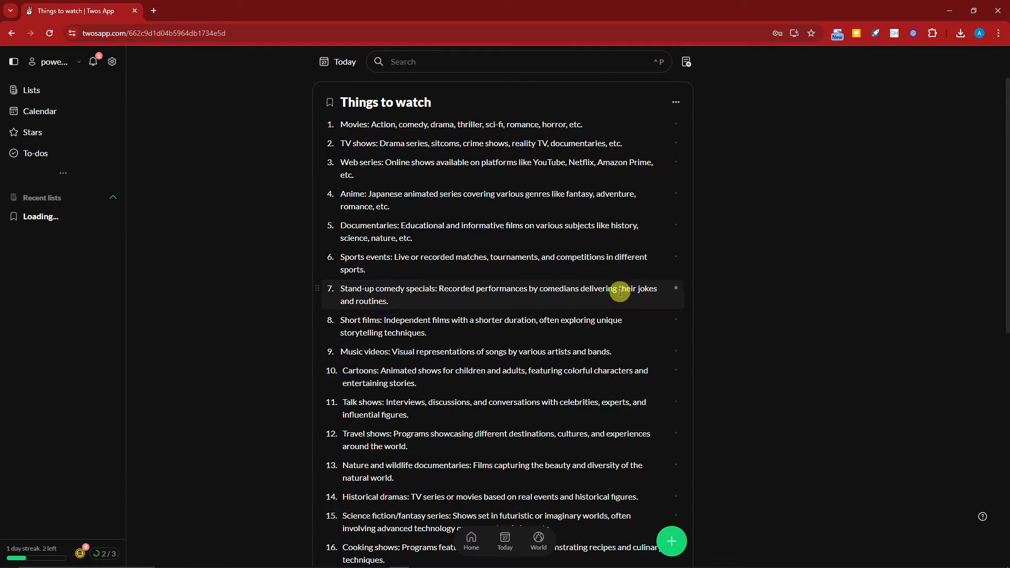
left_click(678, 126)
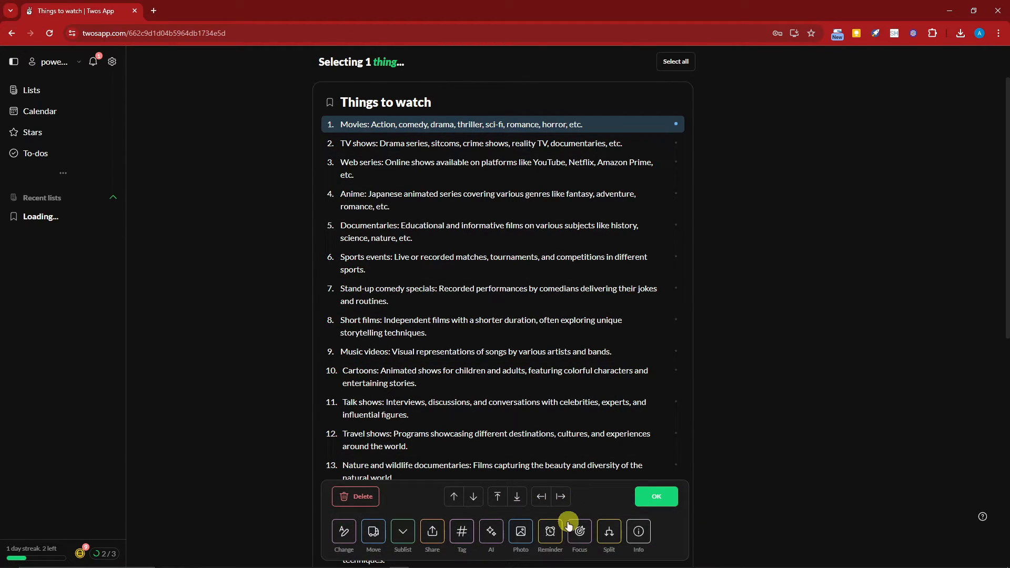
left_click(610, 532)
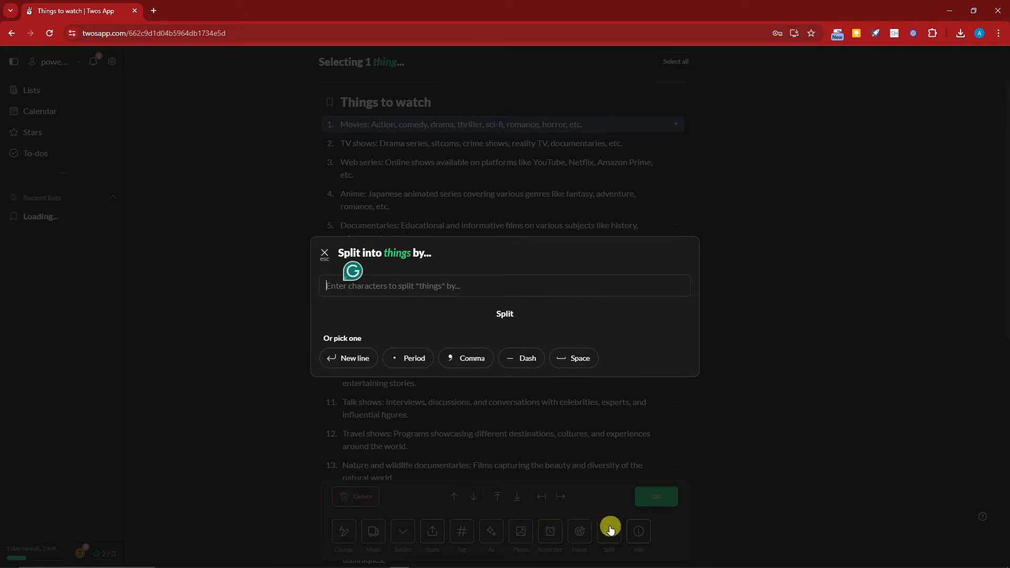
left_click(359, 361)
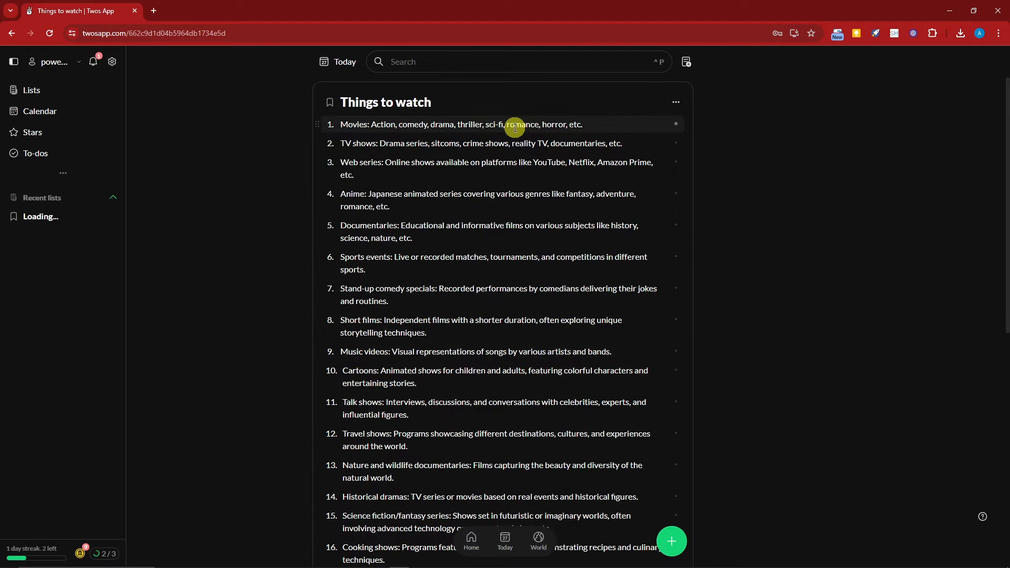
Step: Try to split the Movies entry by the custom text "Old movi"
left_click(677, 126)
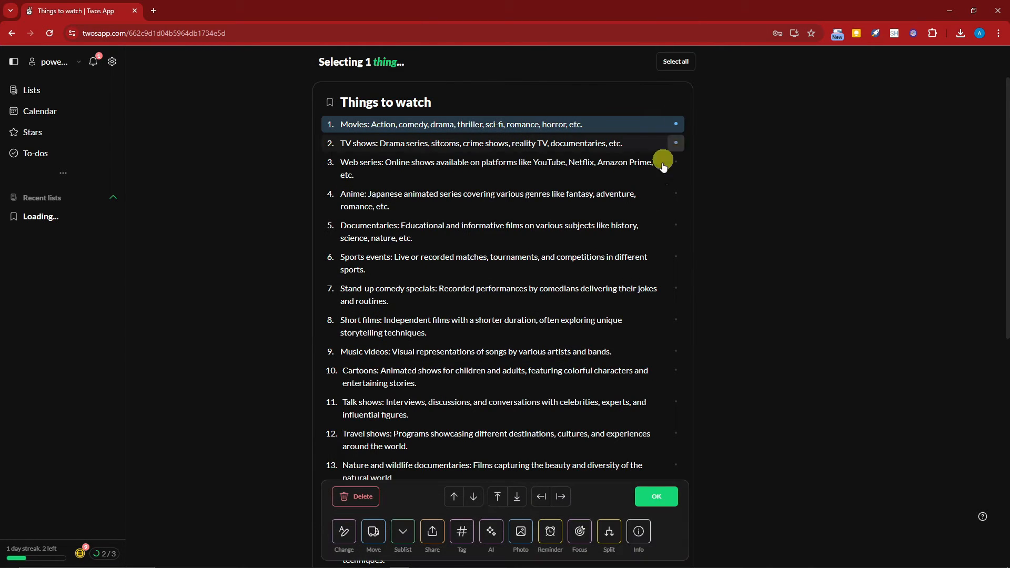
left_click(609, 532)
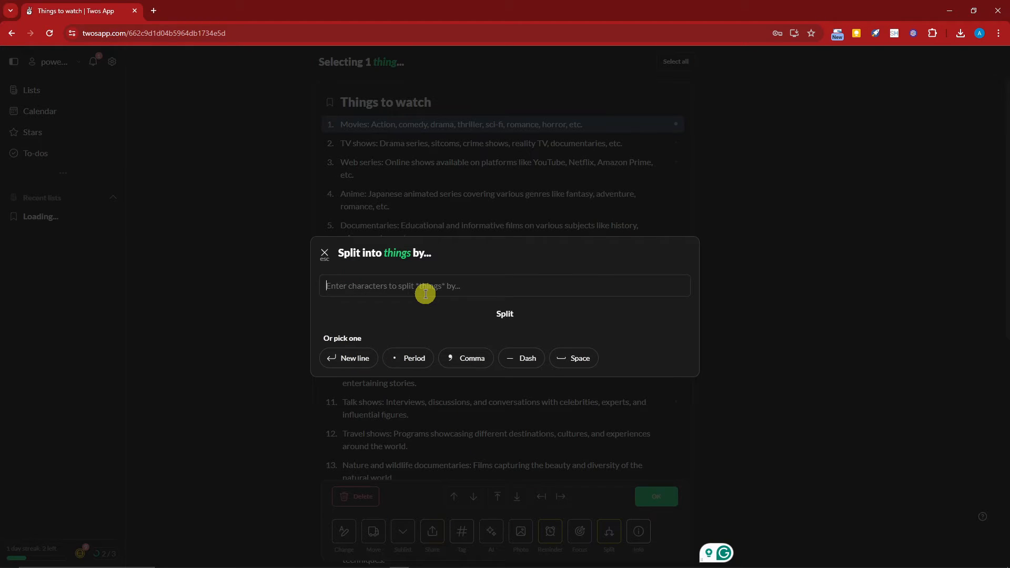
type("Old moved")
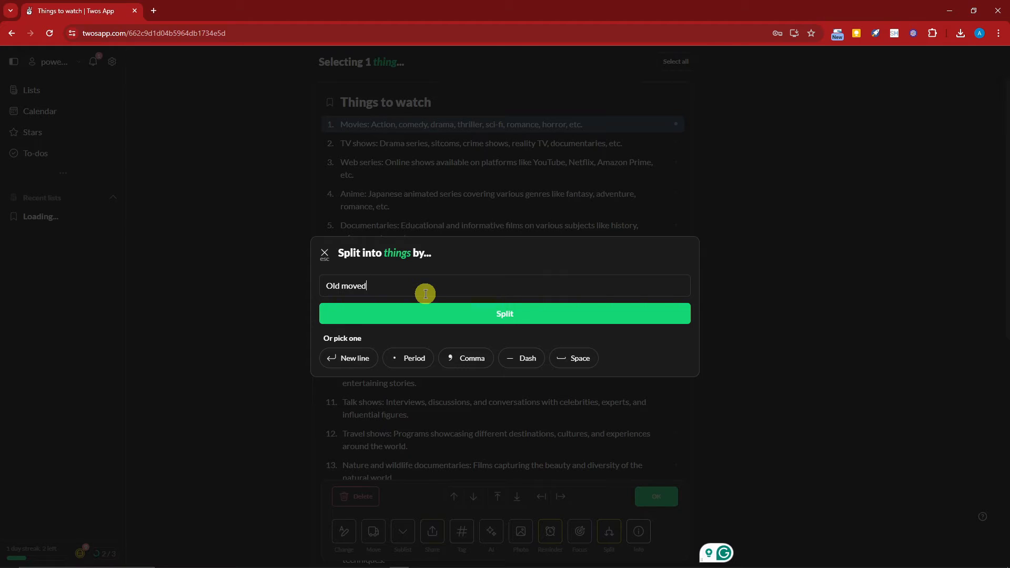
key("BackSpace")
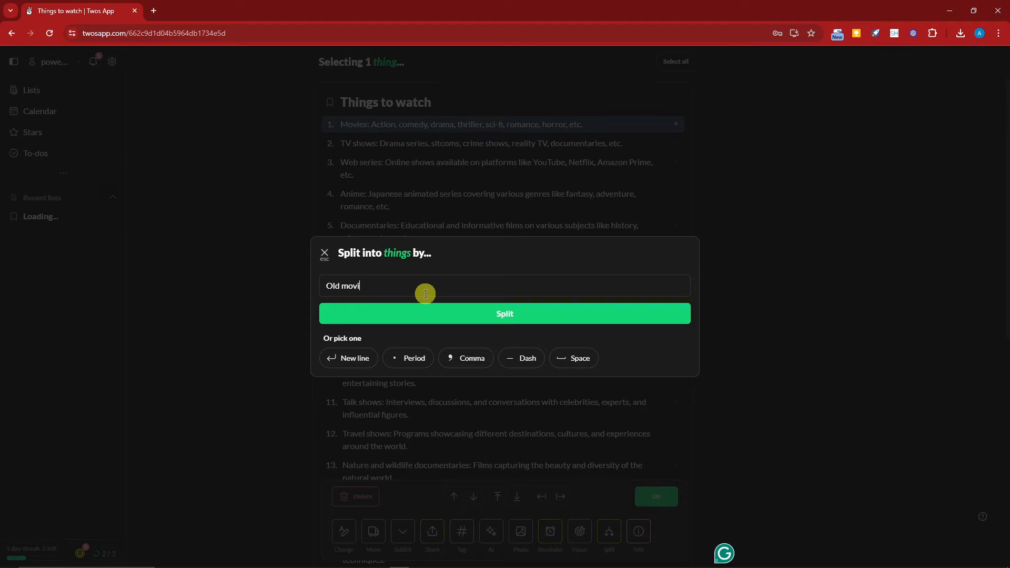
left_click(539, 323)
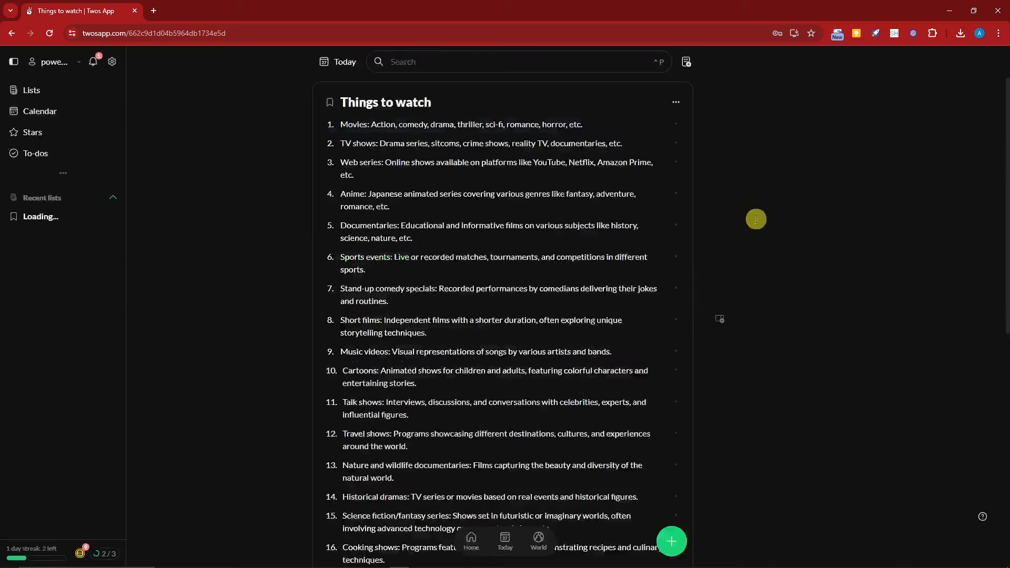
Step: Bookmark the "Things to watch" list with the color Red
left_click(547, 121)
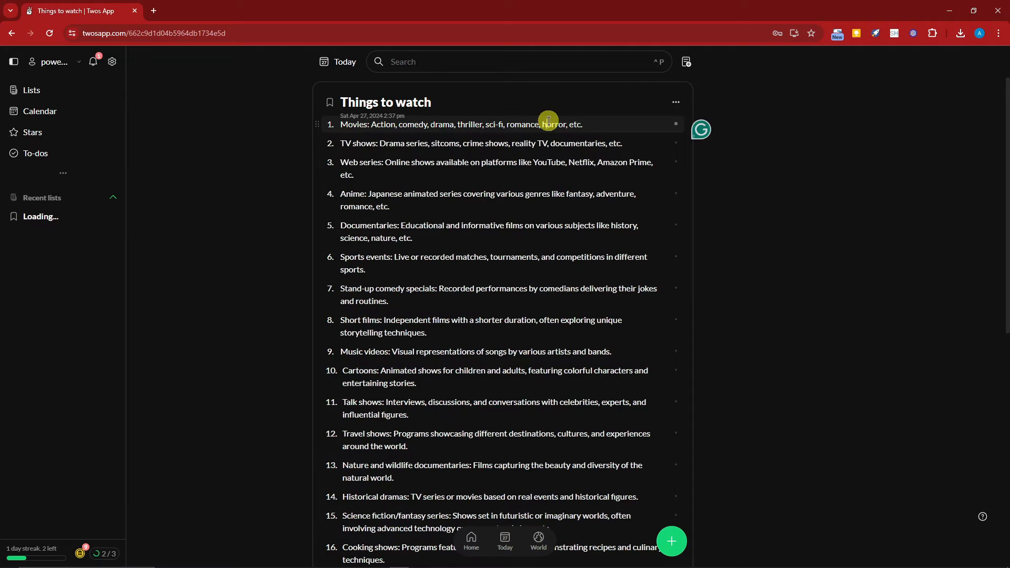
scroll(813, 266, "down", 8)
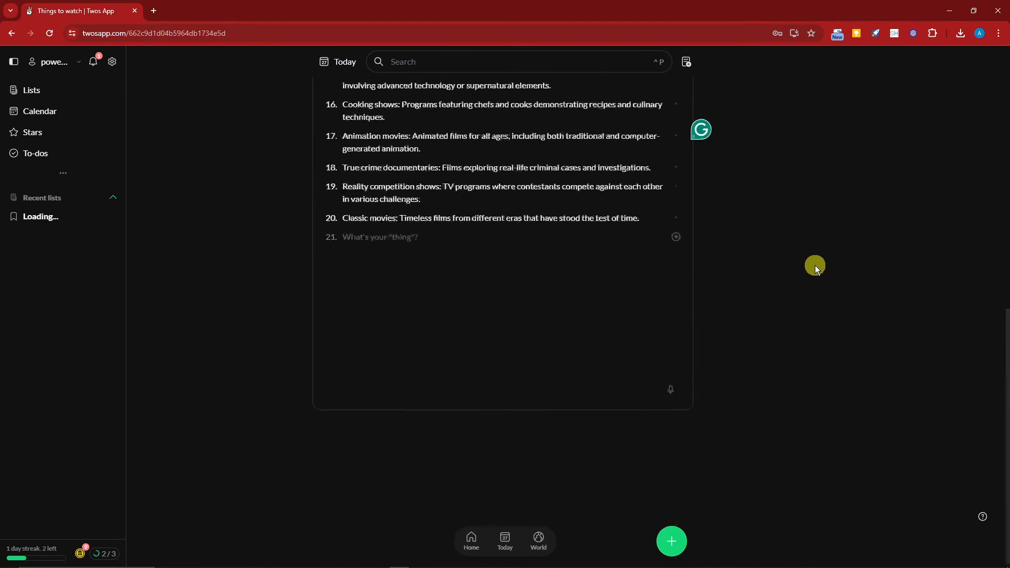
scroll(445, 369, "up", 5)
scroll(445, 370, "up", 4)
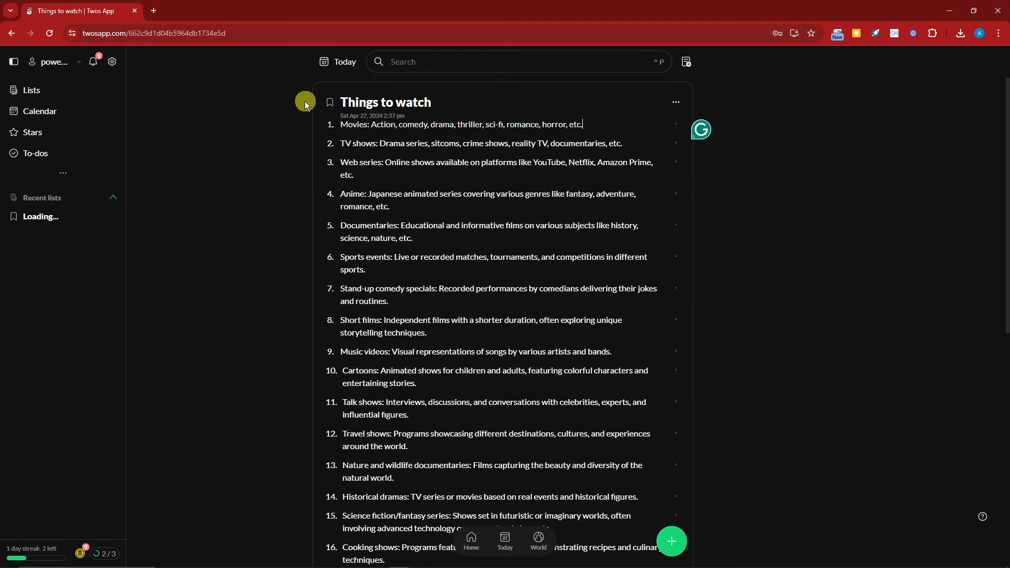
left_click(331, 103)
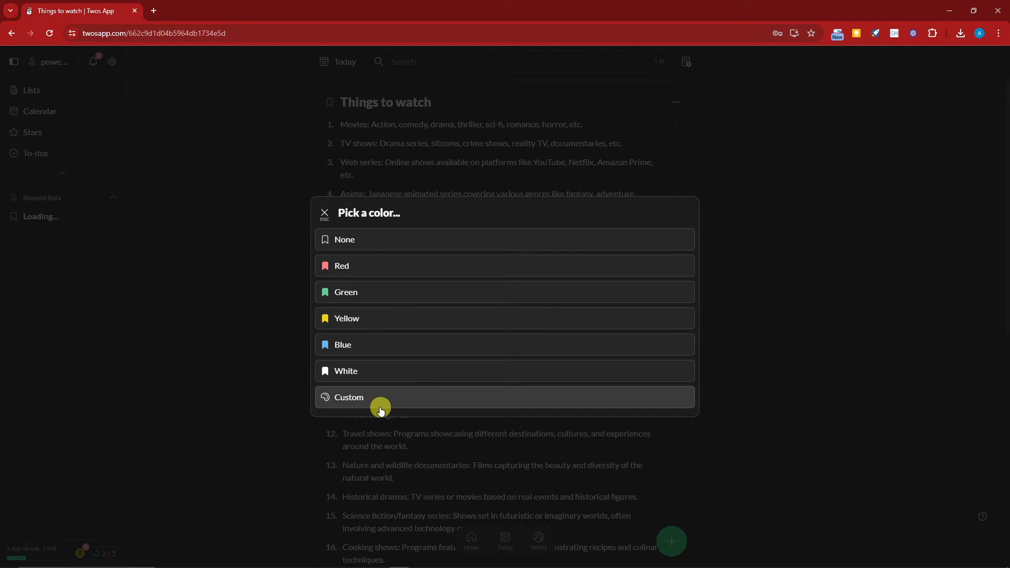
left_click(499, 271)
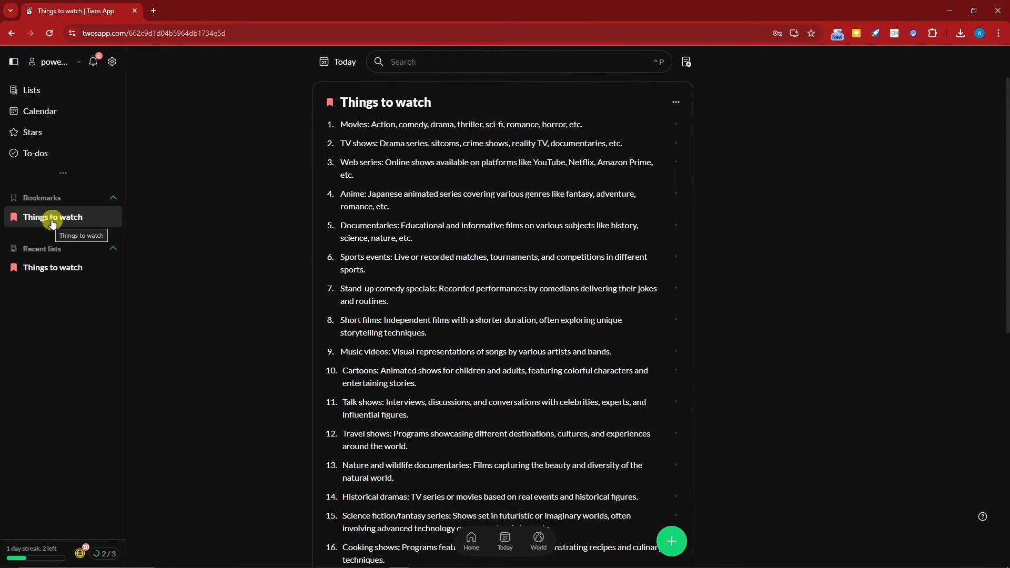
Step: Create a new list titled "Things to cook" and fill it with AI-generated entries
left_click(686, 61)
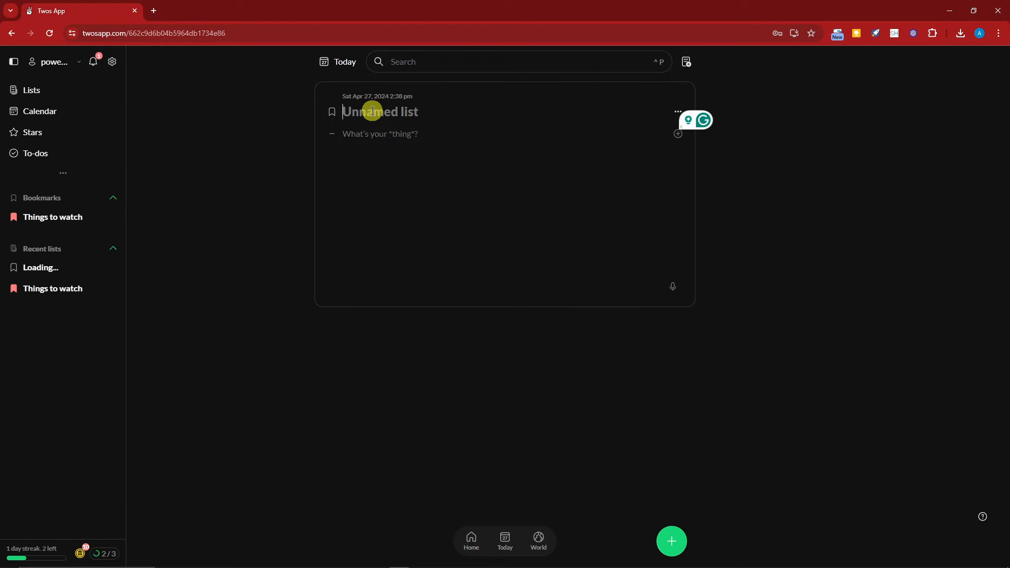
type("Things to cook")
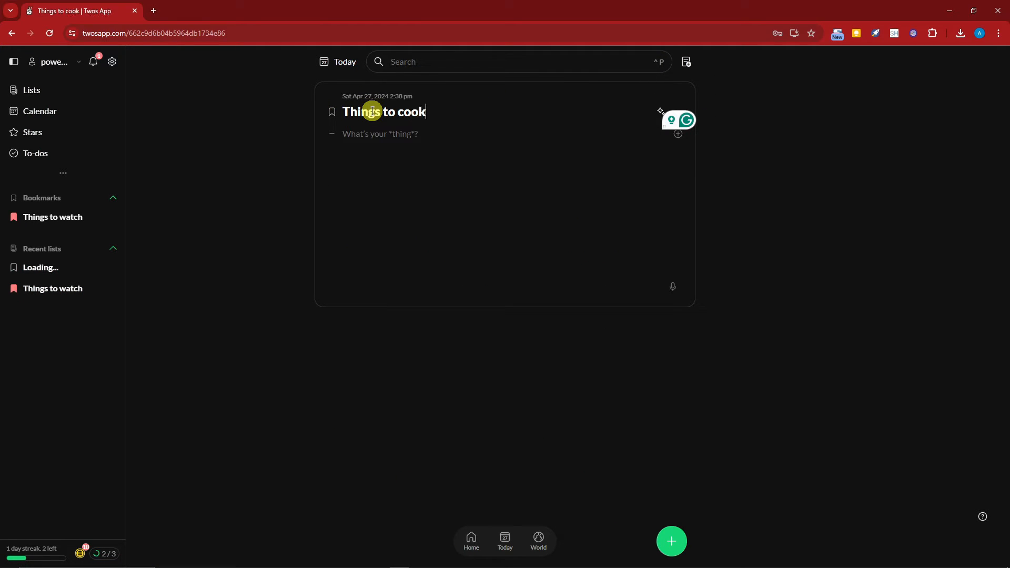
left_click(660, 110)
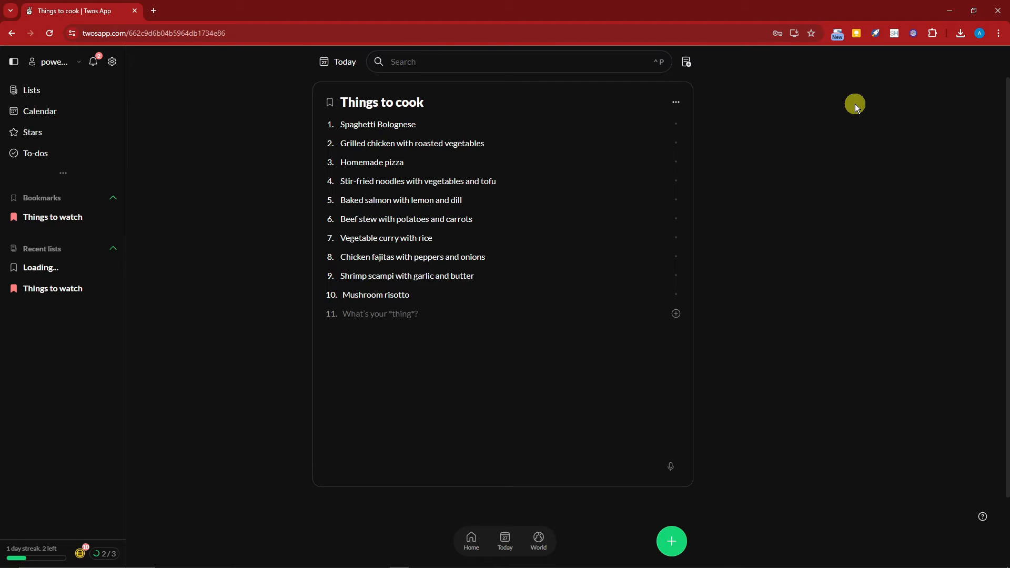
Step: Change the Spaghetti Bolognese and Grilled chicken entries to type Bullet and the Homemade pizza entry to type Note
left_click(329, 126)
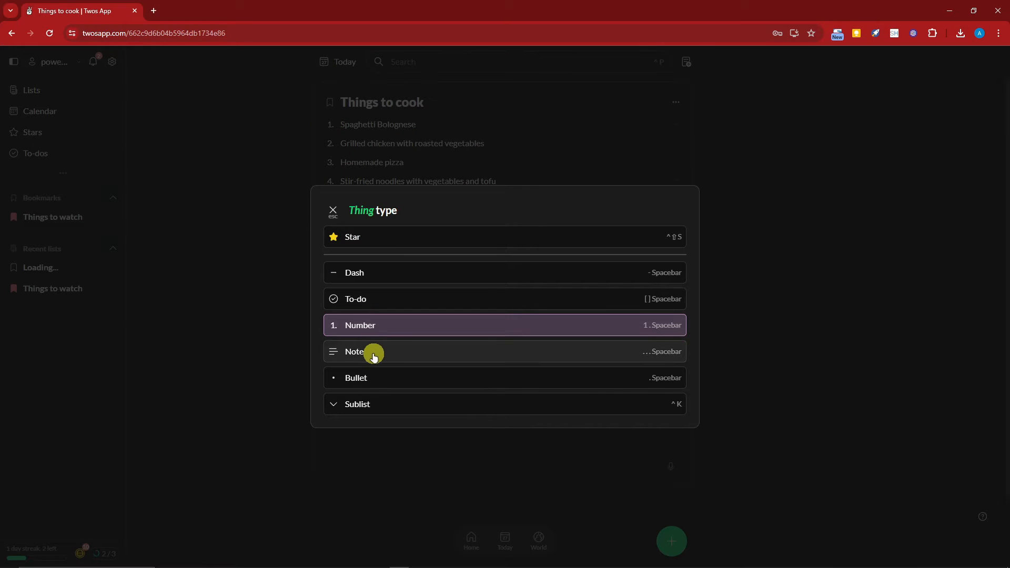
left_click(389, 375)
left_click(330, 142)
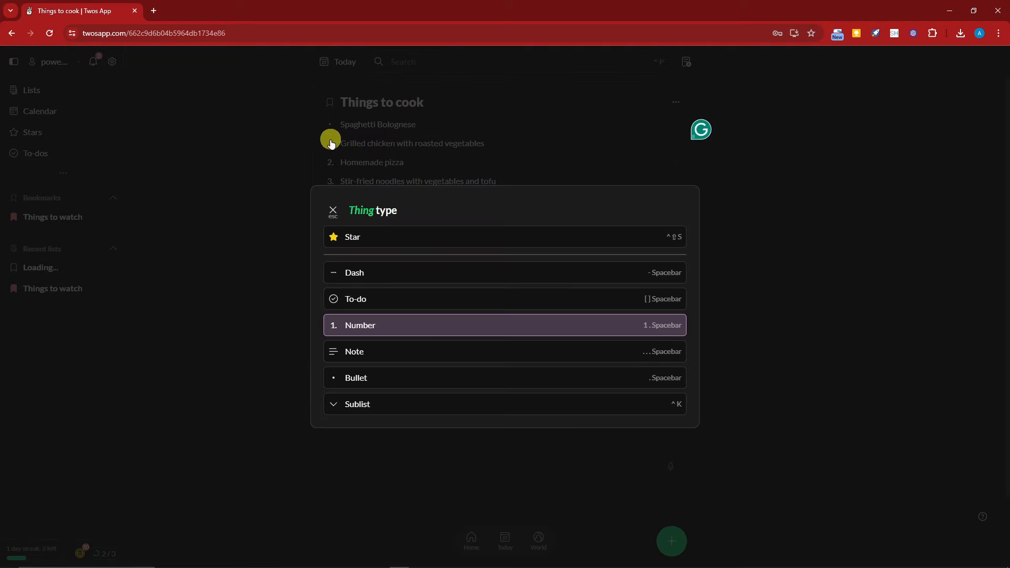
left_click(383, 384)
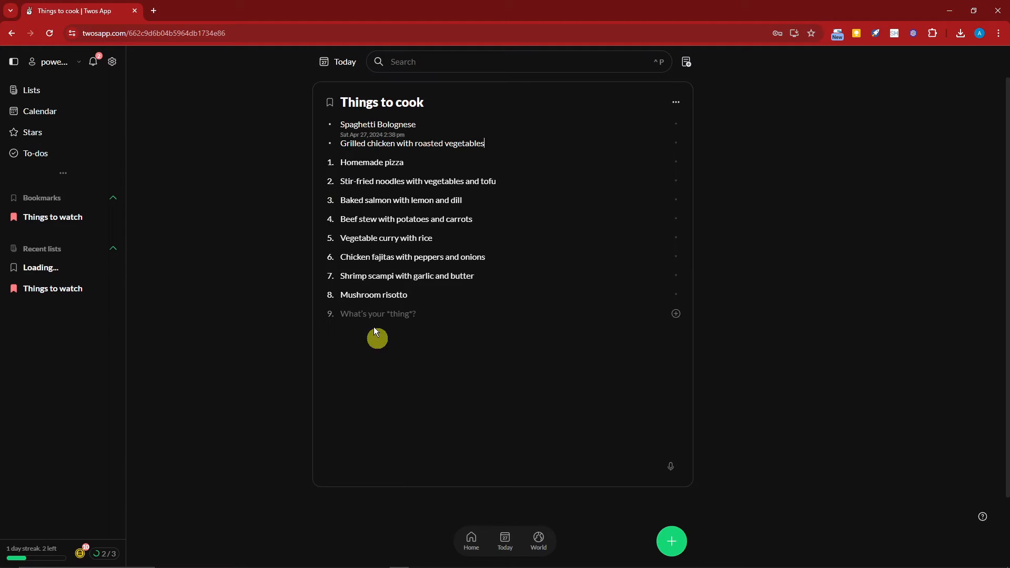
left_click(329, 162)
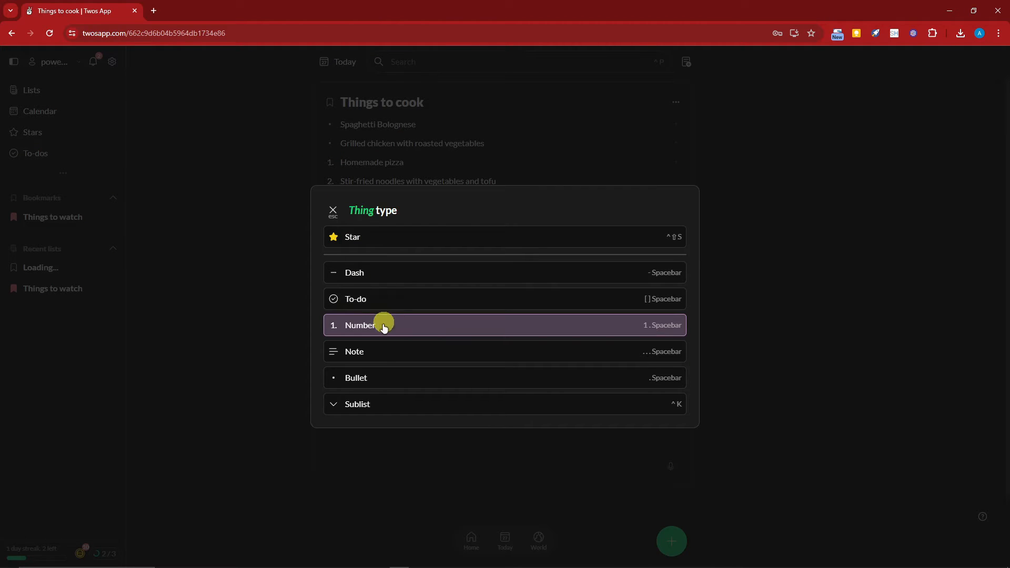
left_click(381, 351)
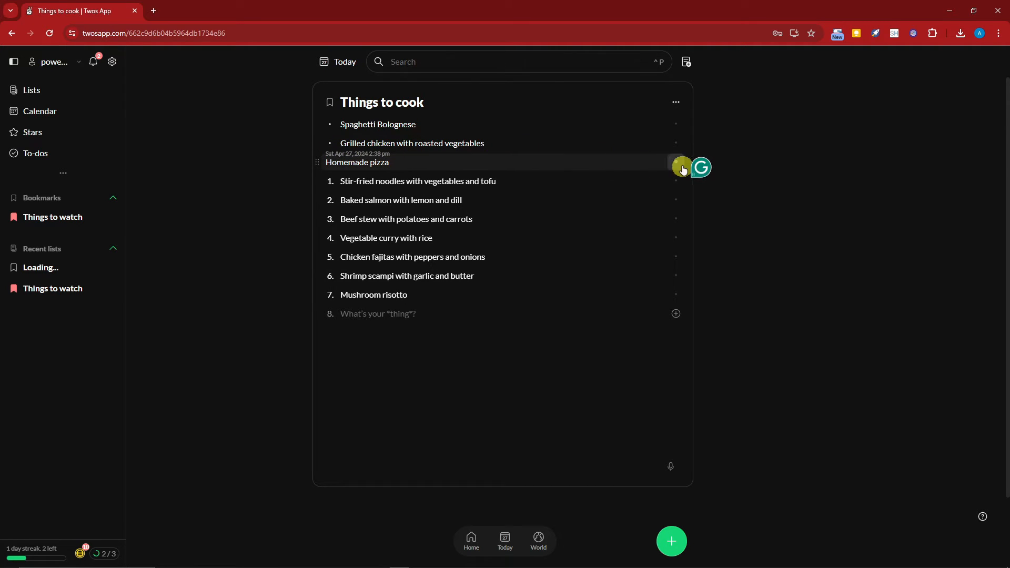
Step: Examine the display, sharing and other settings among the "Things to cook" list's additional options, and close them
left_click(676, 101)
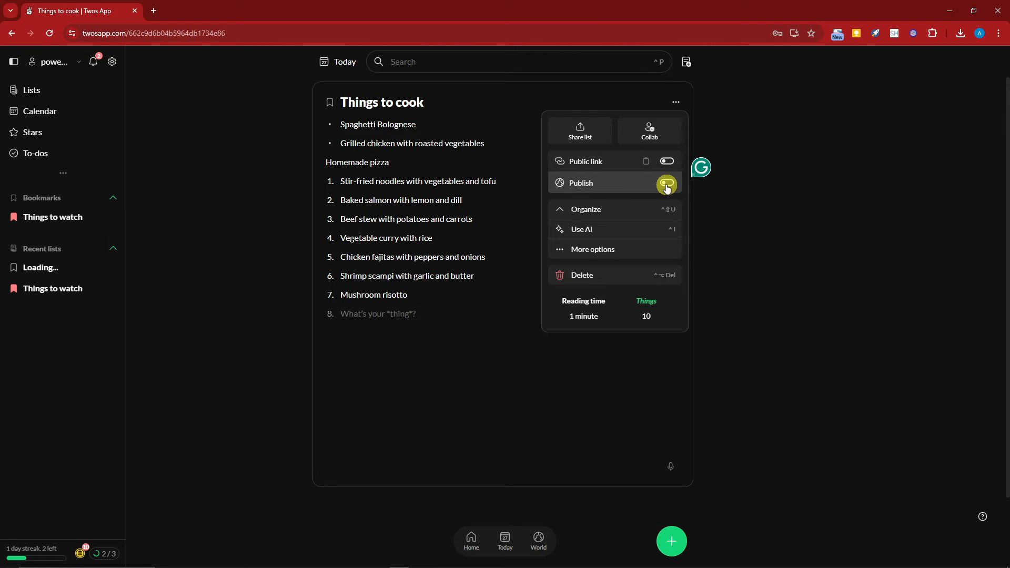
left_click(614, 250)
scroll(530, 383, "down", 2)
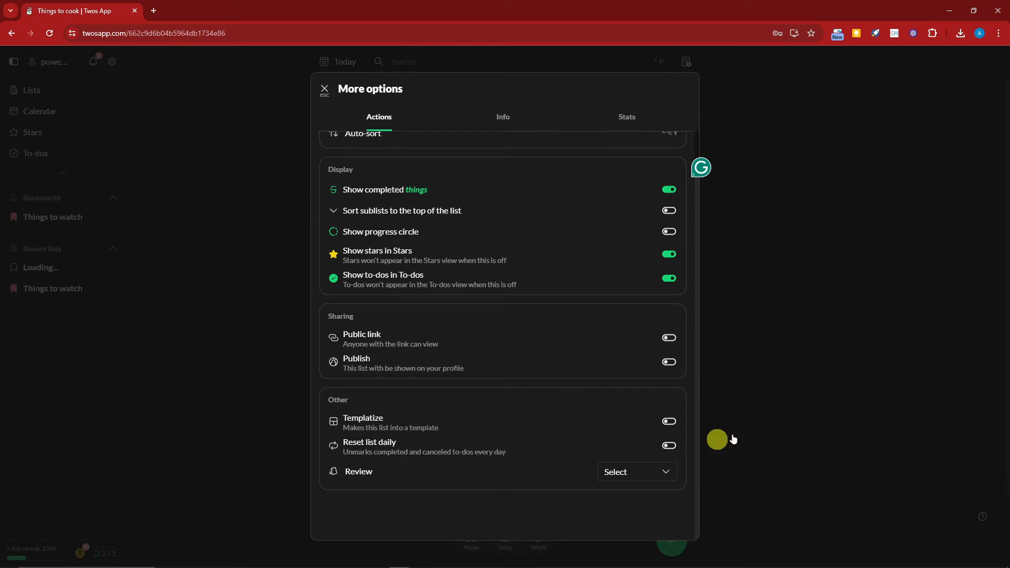
left_click(844, 320)
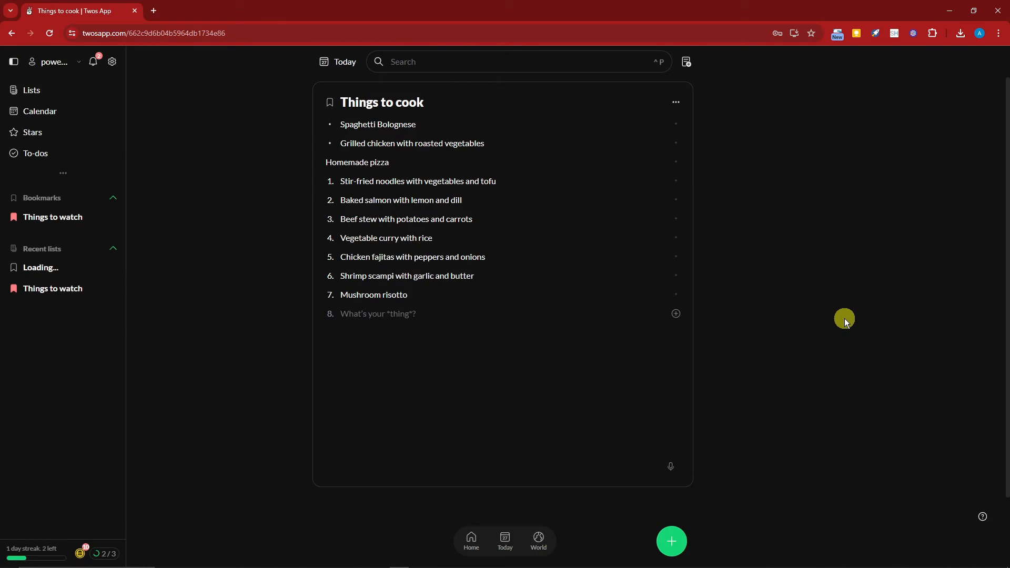
Step: Bookmark the "Things to cook" list with the color Yellow
left_click(331, 103)
left_click(332, 104)
left_click(332, 104)
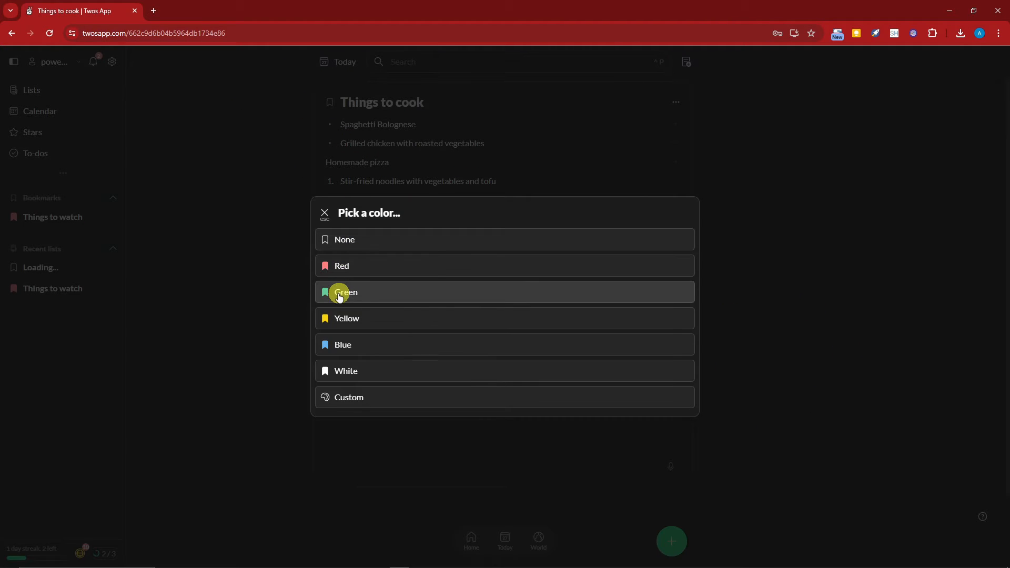
left_click(342, 317)
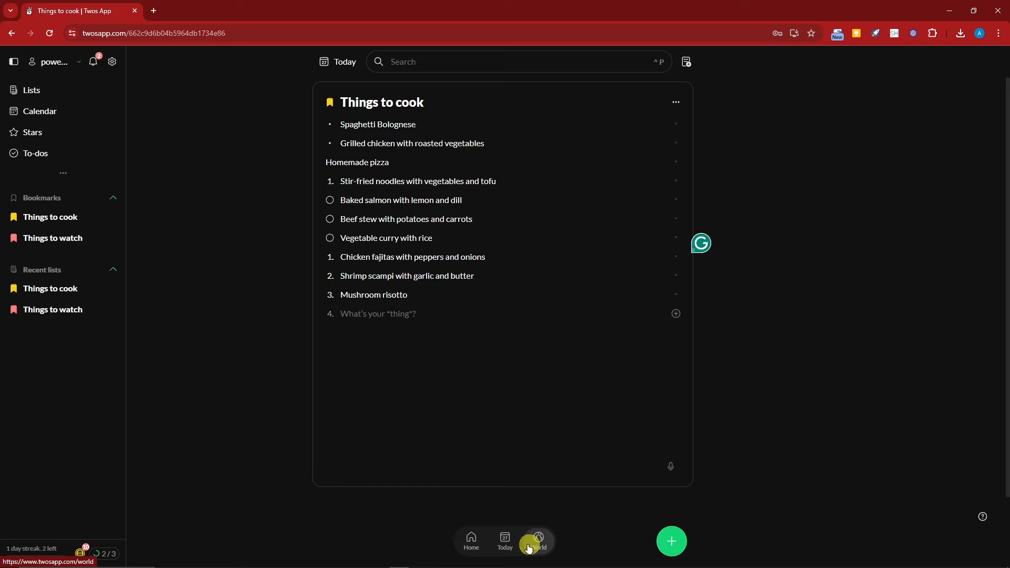
Step: Open the Home page and look through its recent lists, upcoming reminders, to-dos and week overview
left_click(477, 546)
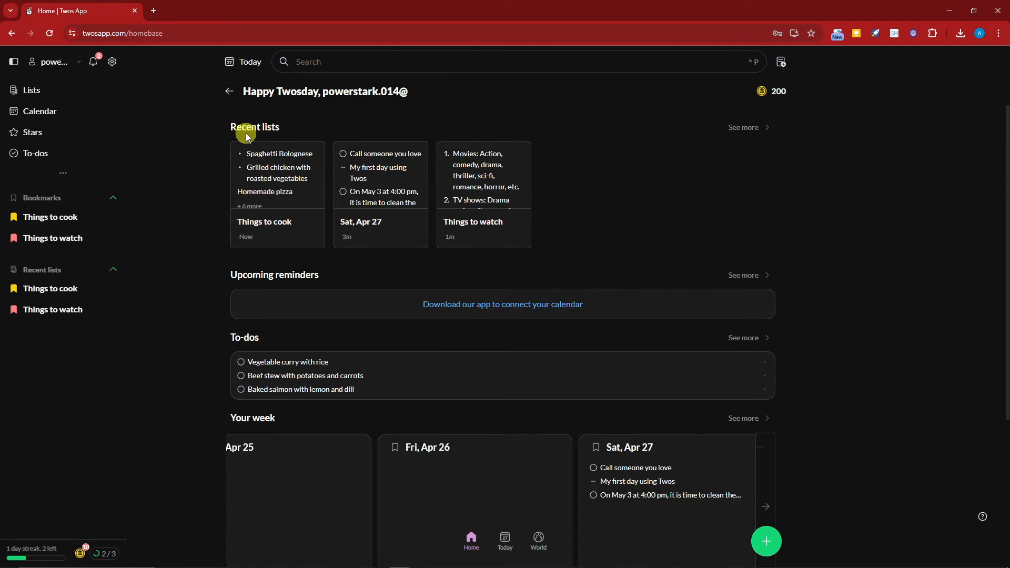
scroll(791, 229, "down", 4)
scroll(797, 232, "up", 4)
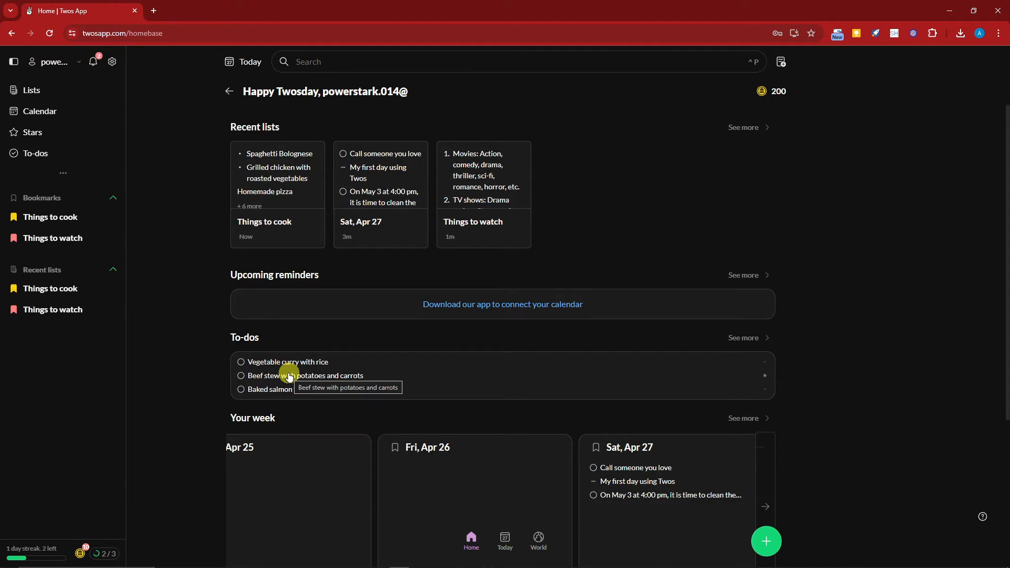
Step: Customize Home by moving the hidden Today, Tags and Activity sections, in that order, between Stars and Week
scroll(288, 375, "down", 4)
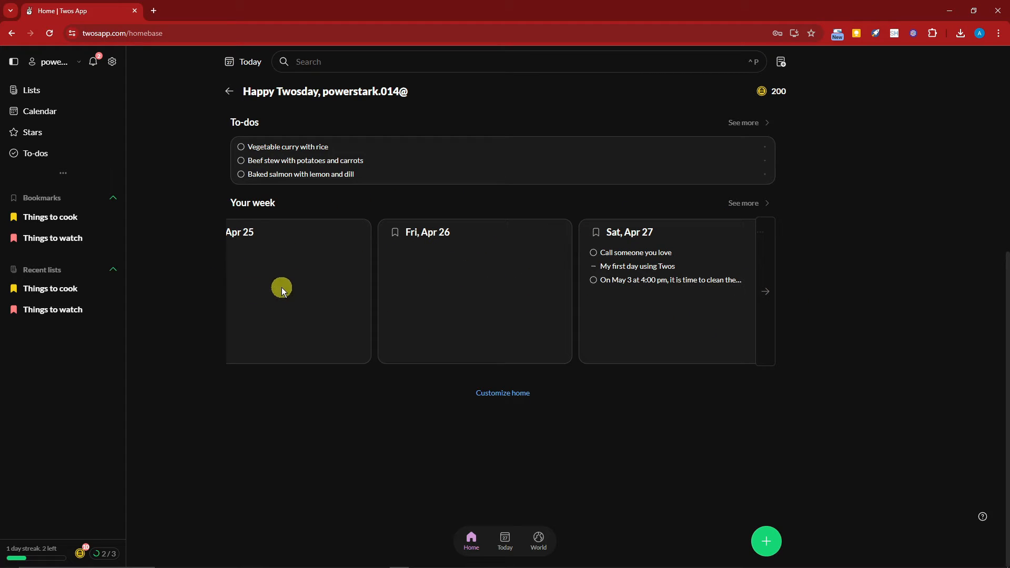
left_click_drag(282, 287, 919, 253)
left_click(919, 254)
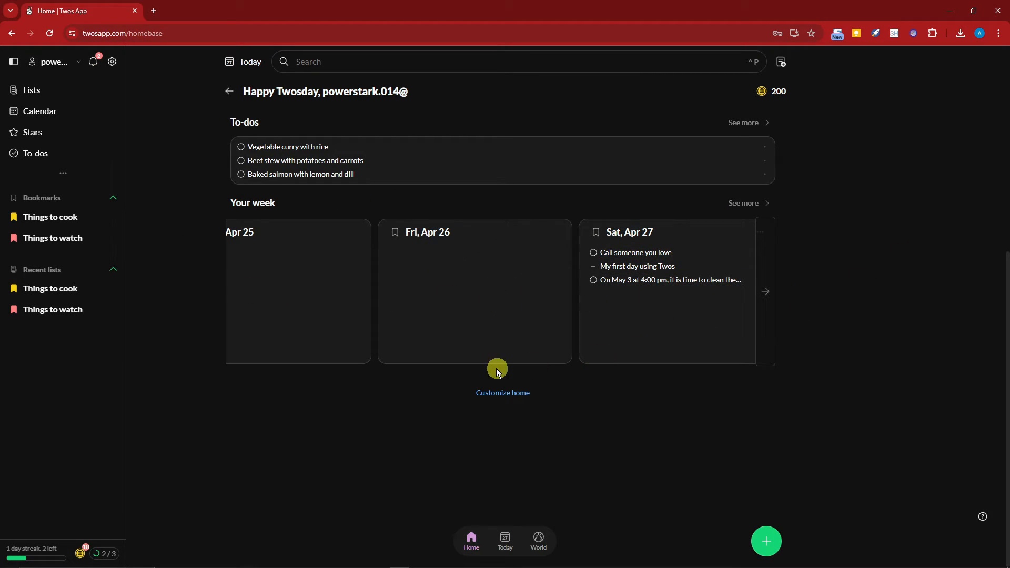
left_click(503, 395)
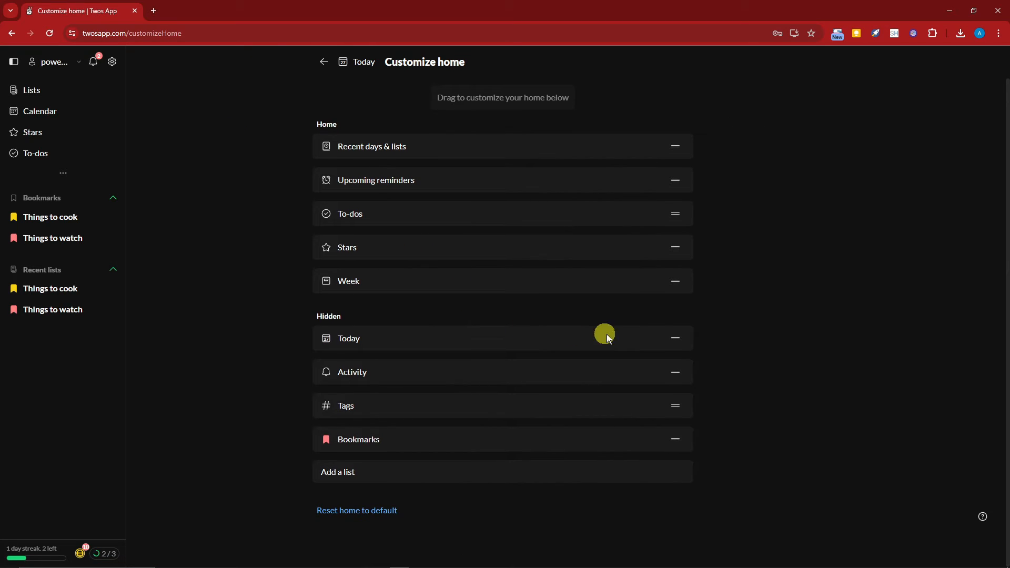
left_click_drag(679, 341, 678, 284)
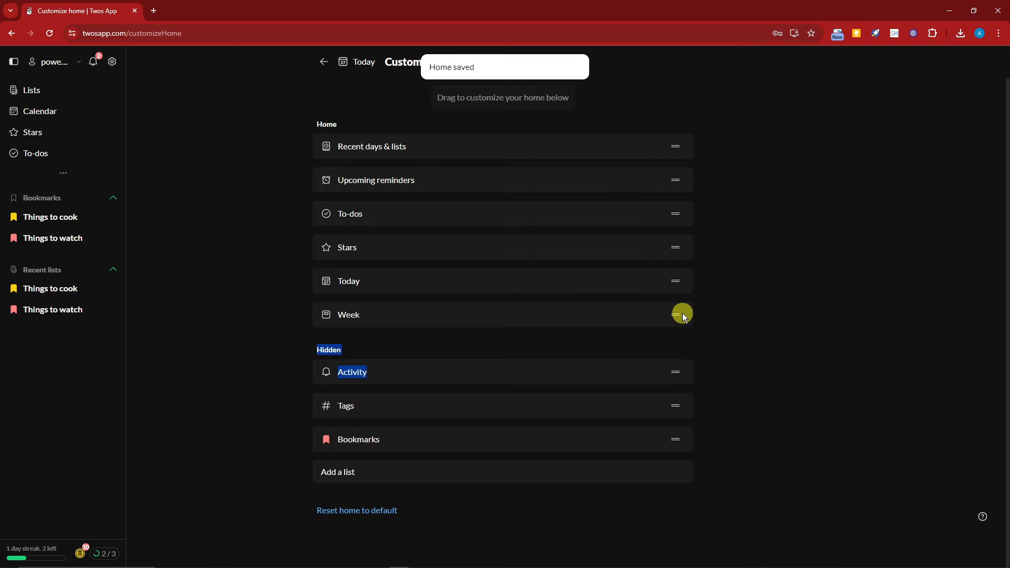
left_click_drag(676, 372, 679, 311)
left_click_drag(674, 401, 680, 333)
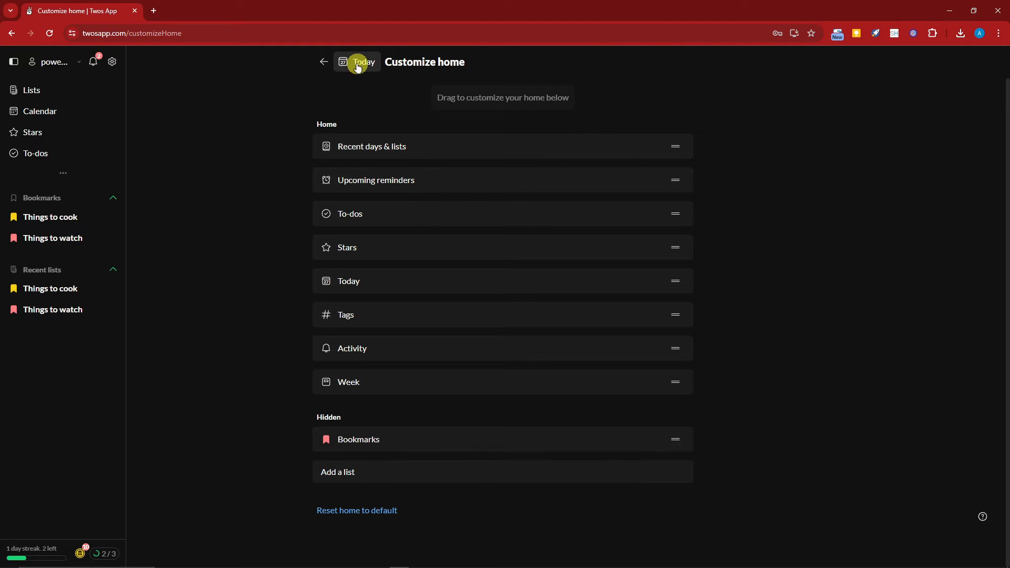
Step: Return to Home and look through its Today, Activity and week sections
left_click(324, 61)
scroll(555, 310, "down", 5)
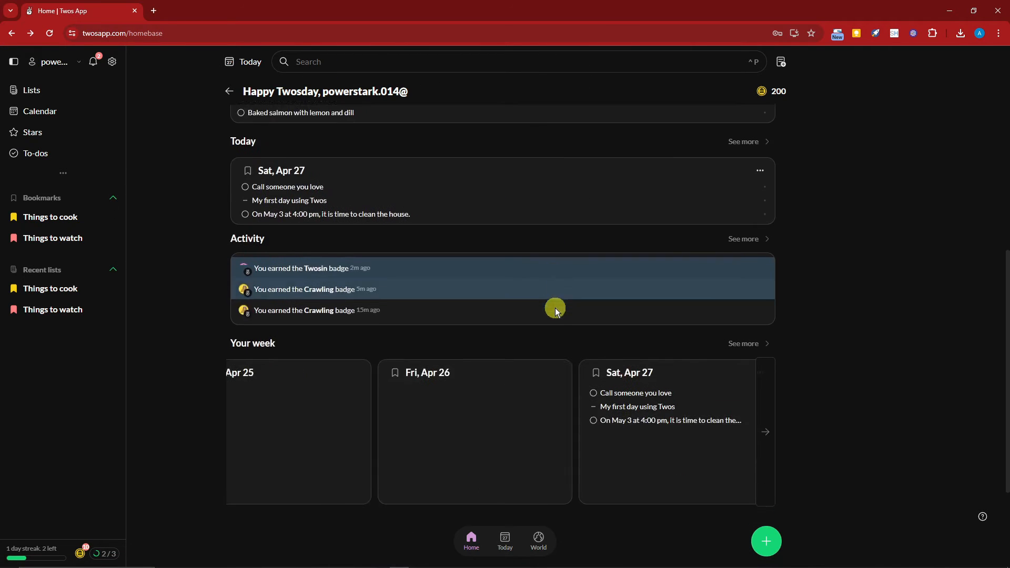
scroll(555, 310, "down", 3)
scroll(558, 307, "up", 5)
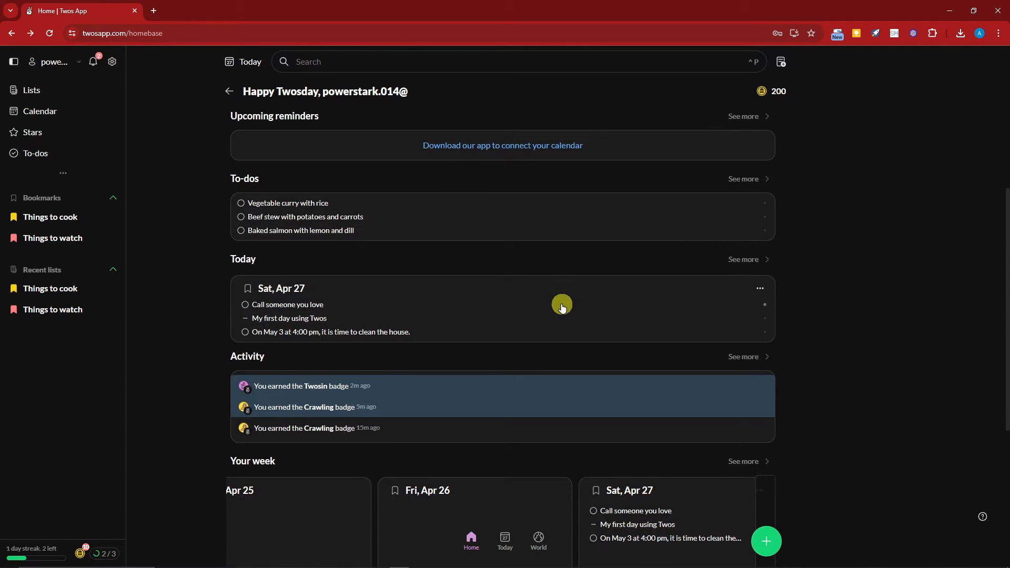
scroll(562, 306, "down", 2)
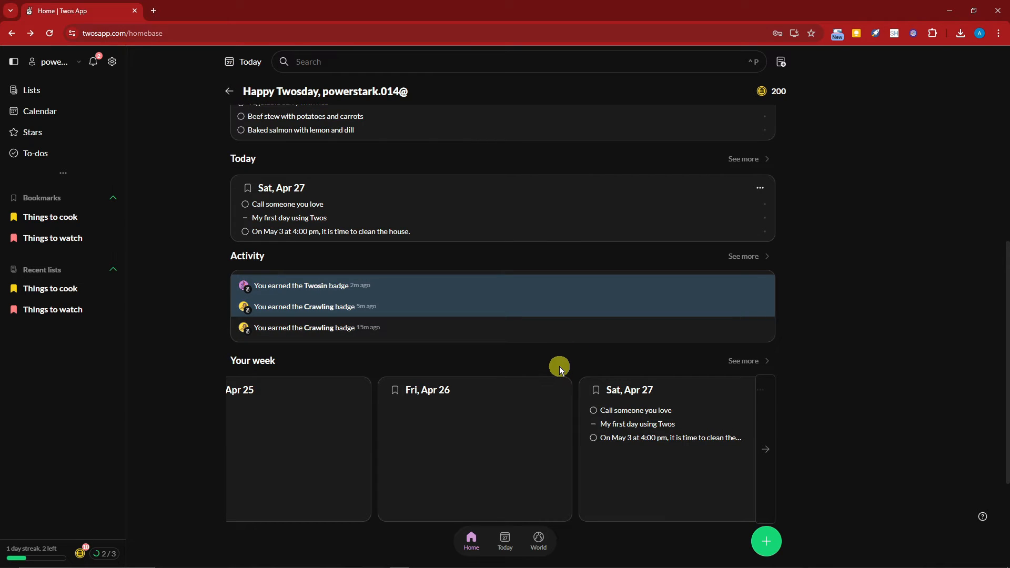
scroll(560, 368, "down", 1)
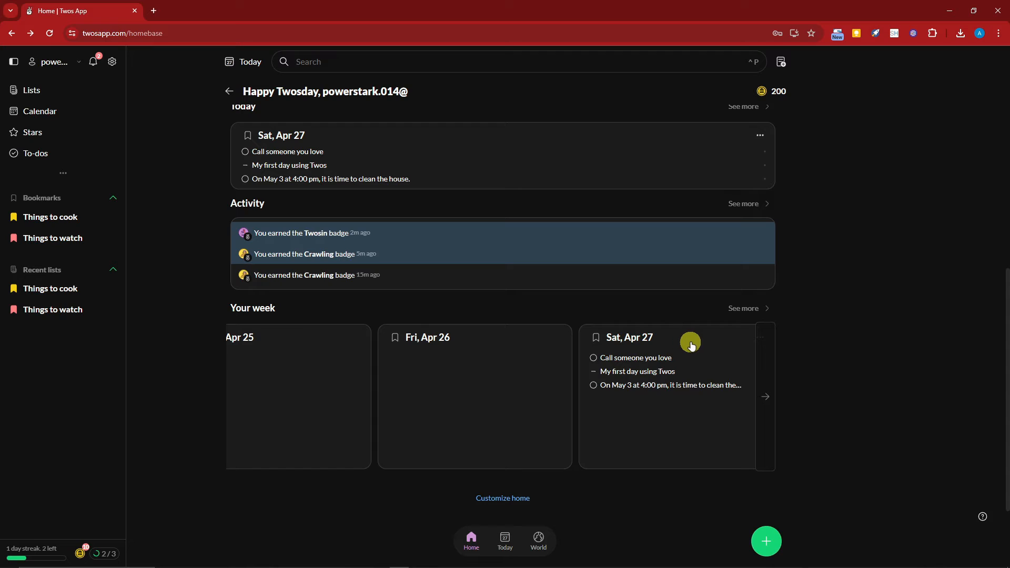
Step: Open the full week view from Home, switch it to the Vertical layout and look through its days
left_click(745, 310)
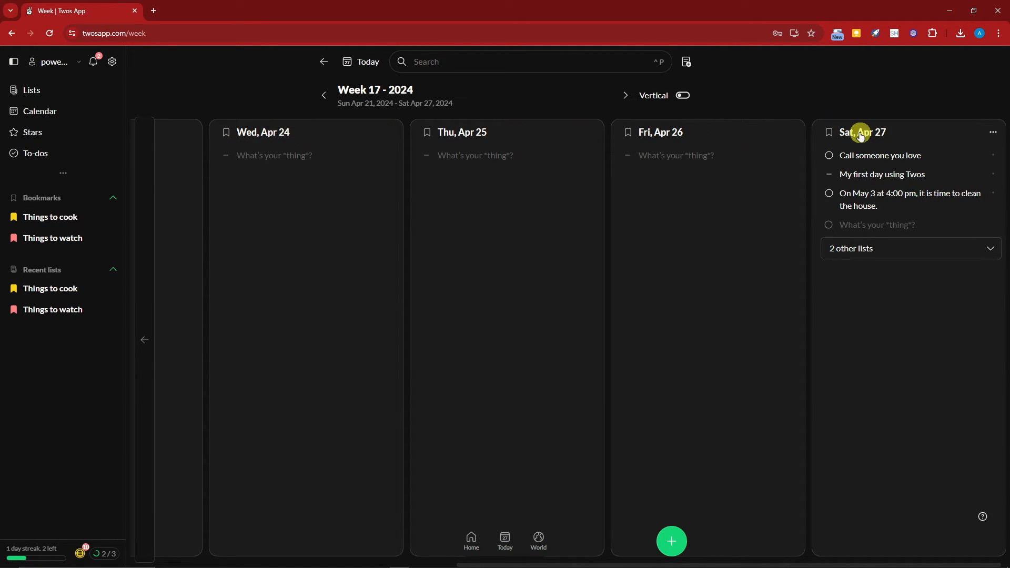
left_click(682, 96)
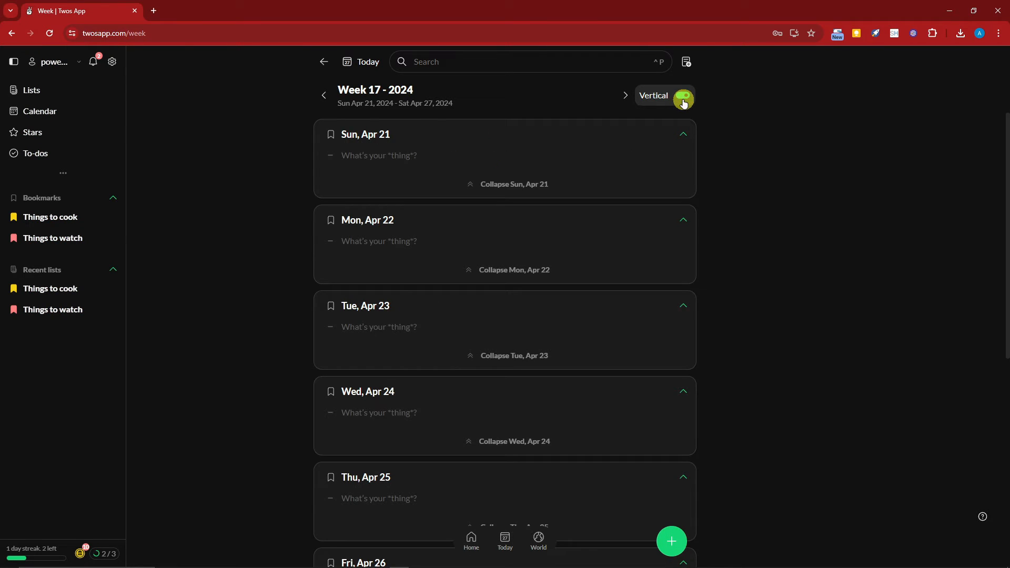
scroll(625, 228, "down", 3)
scroll(628, 255, "up", 3)
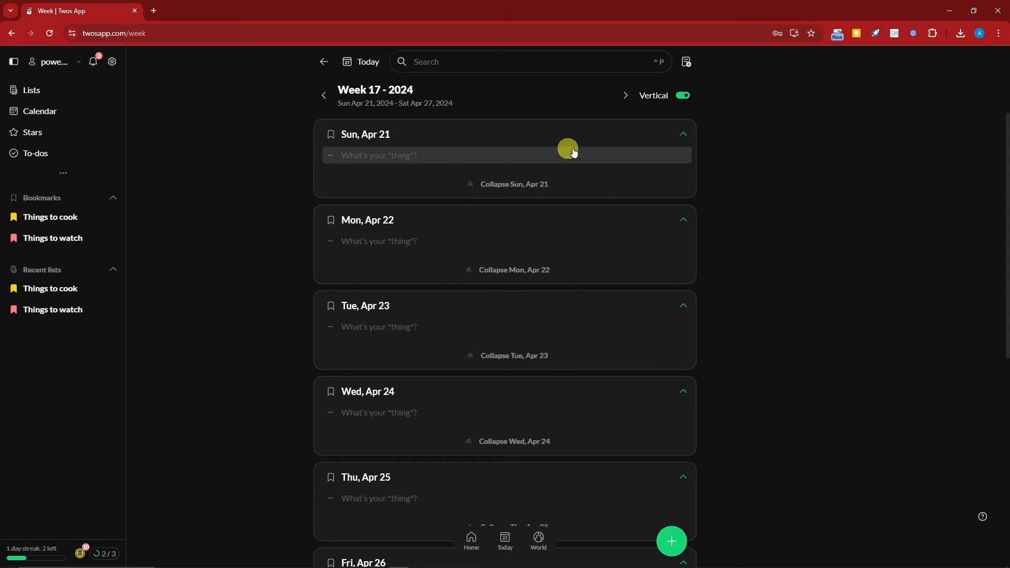
scroll(424, 305, "down", 5)
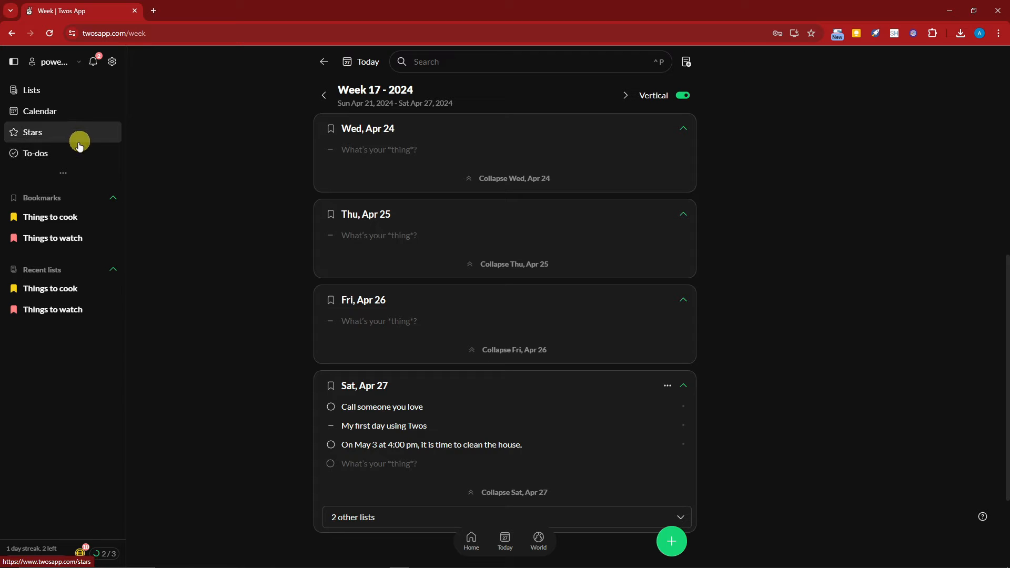
Step: Browse the Lists page's categories, from Lists and Days to Templates, Collab and Saved, and examine its filter options
left_click(53, 90)
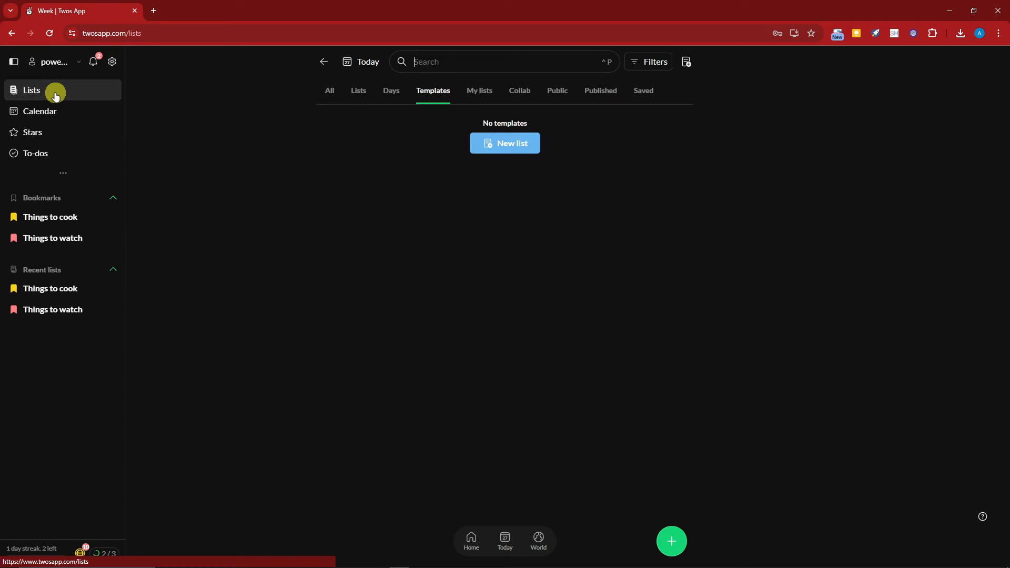
left_click(369, 95)
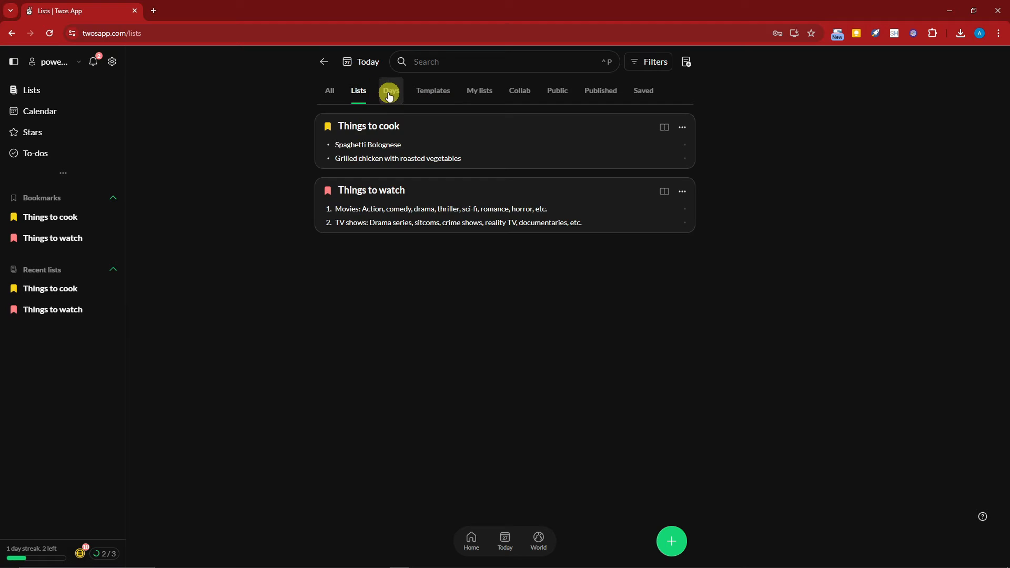
left_click(392, 92)
left_click(433, 92)
left_click(480, 95)
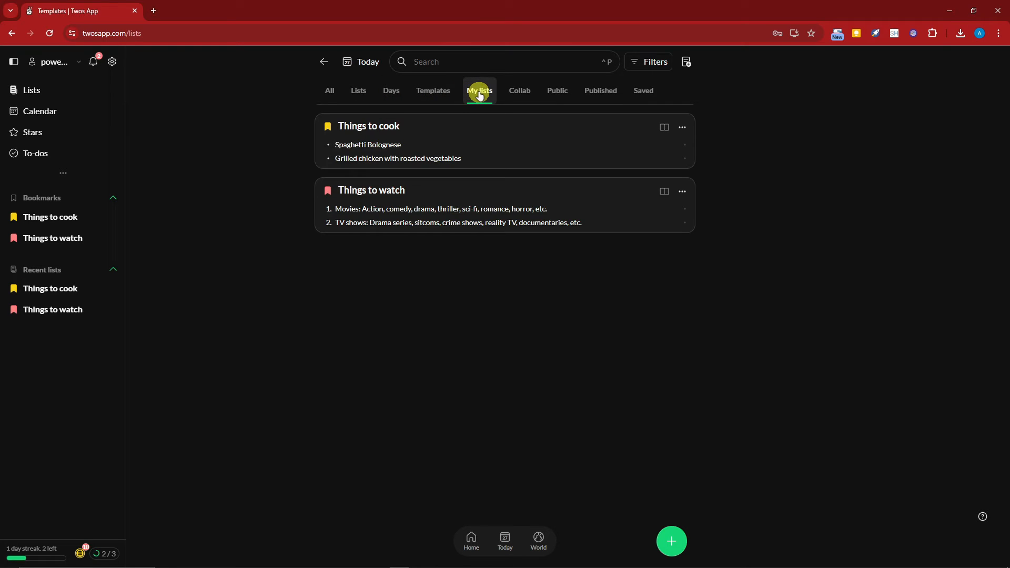
left_click(518, 90)
left_click(557, 91)
left_click(600, 91)
left_click(638, 90)
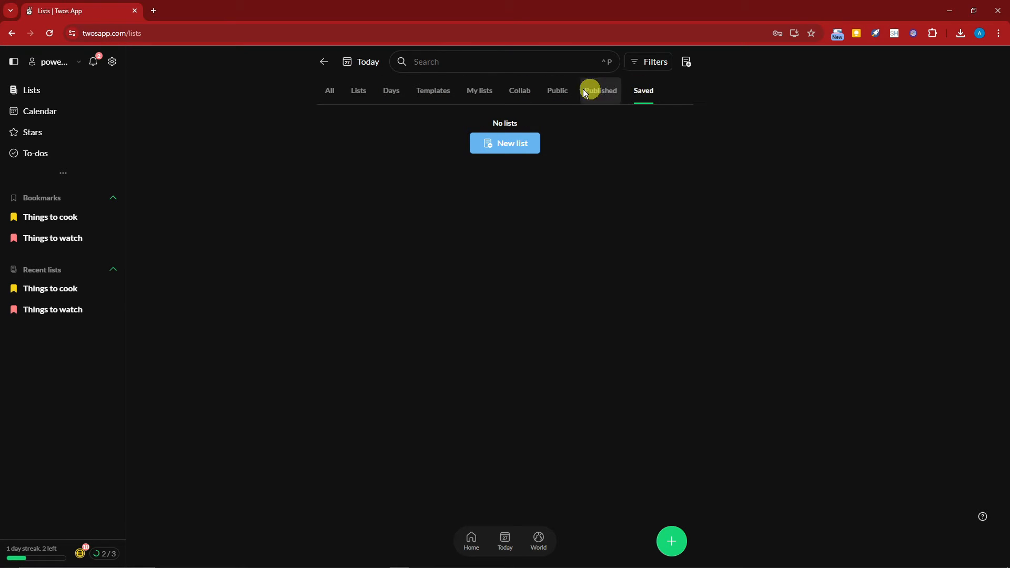
left_click(438, 89)
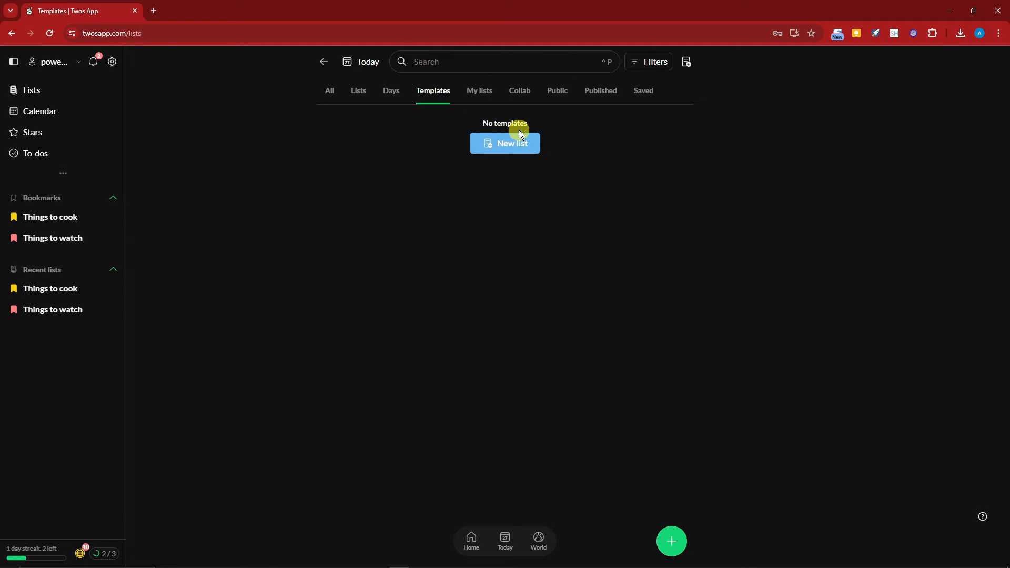
left_click(359, 93)
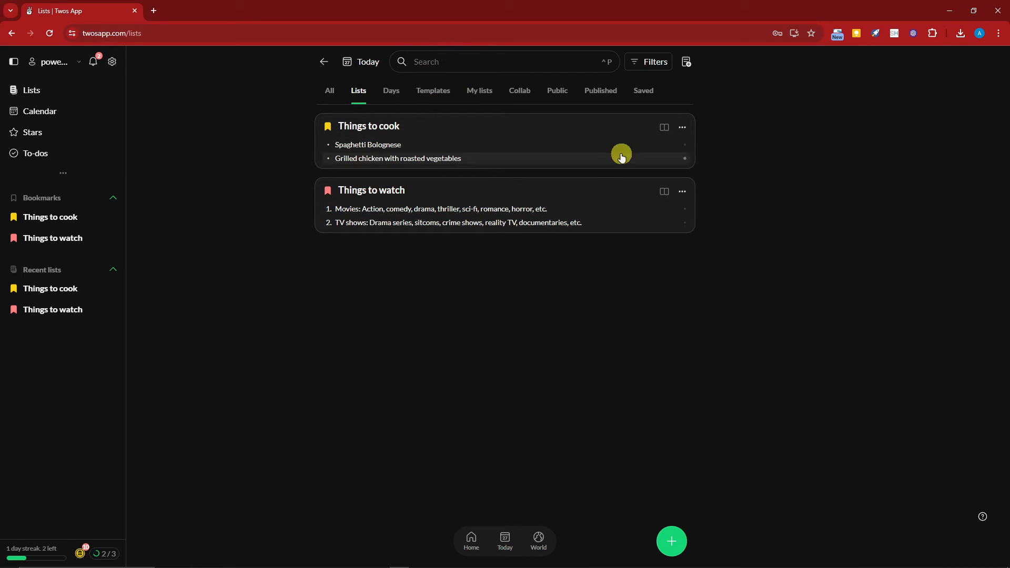
left_click(655, 64)
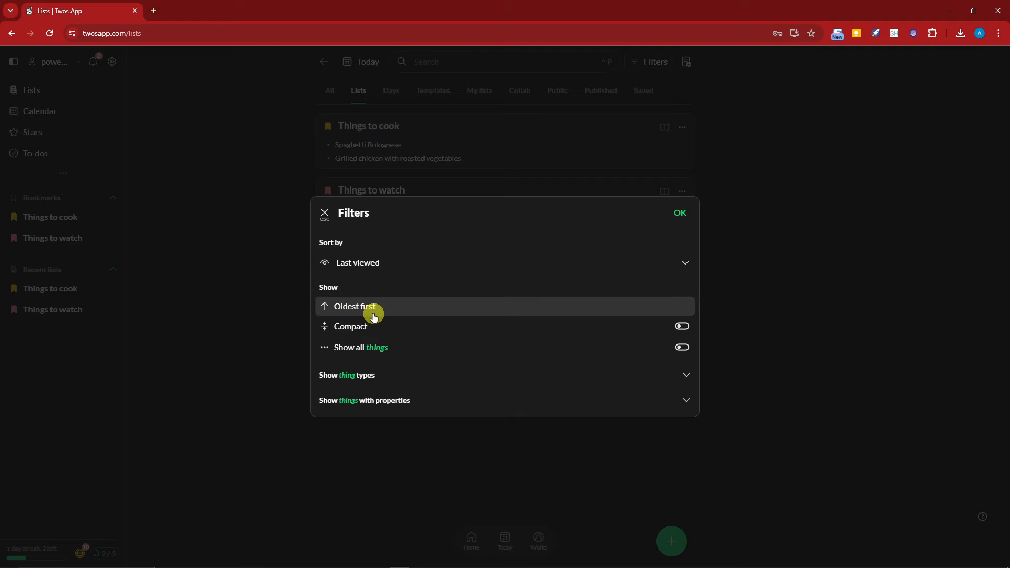
left_click(325, 213)
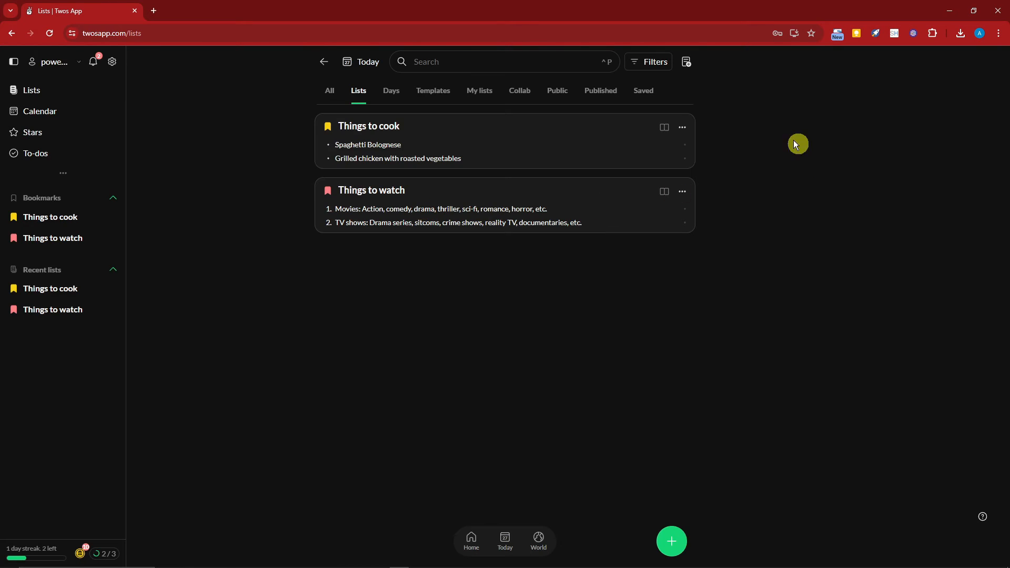
Step: Create a new list titled "Basketball teams on the NBA"
left_click(686, 63)
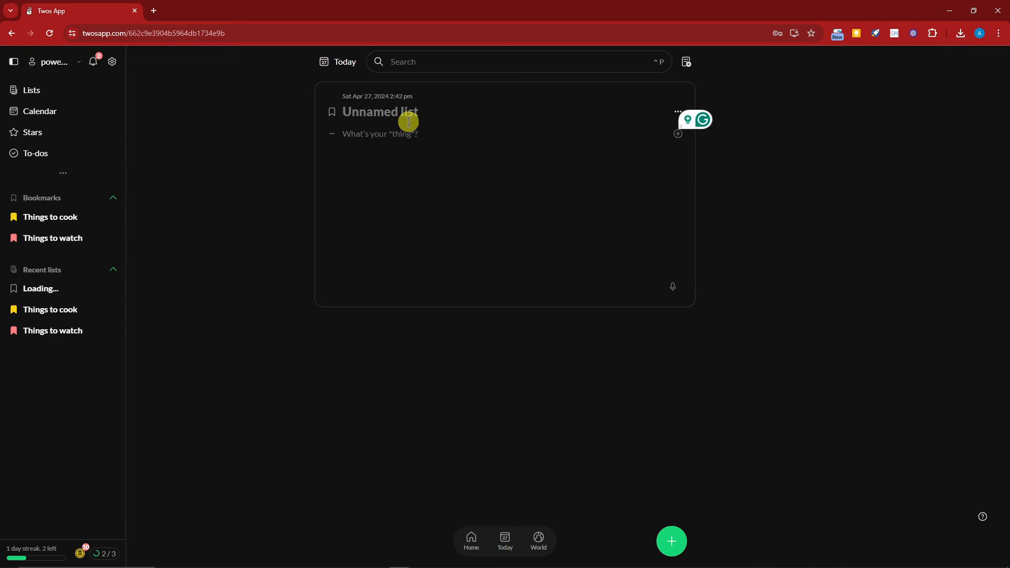
type("Basketball te")
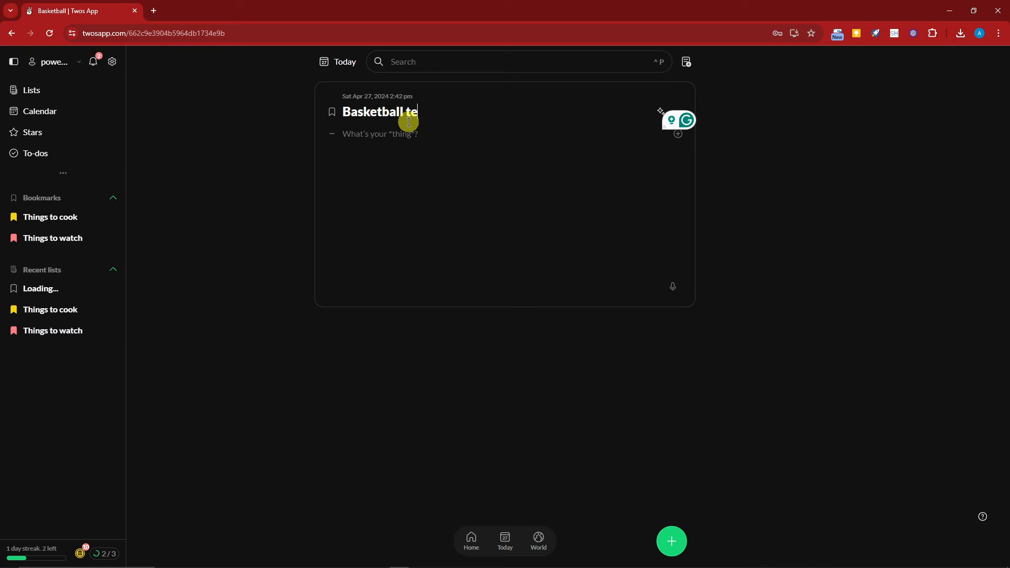
type("ams on the NBA")
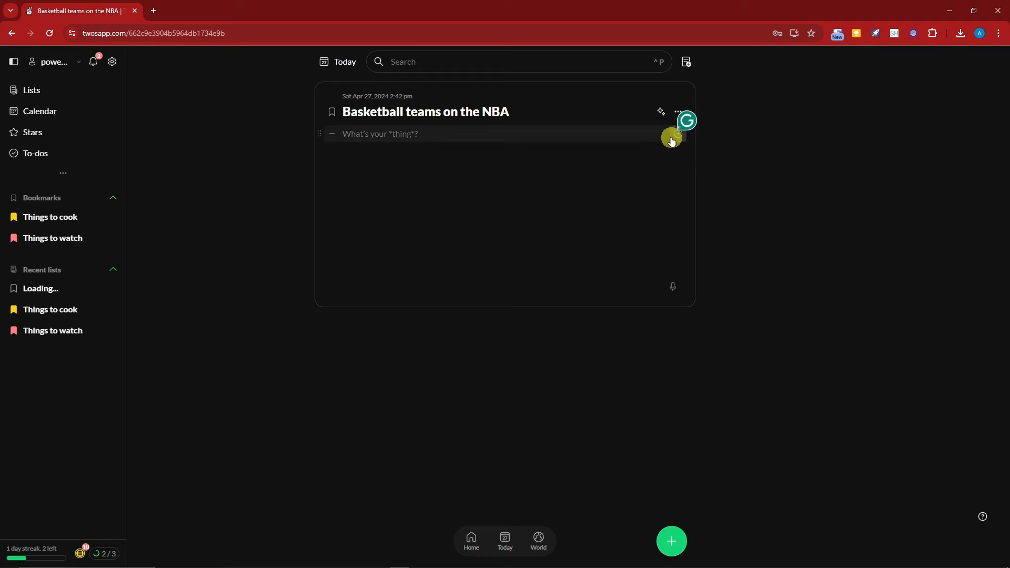
Step: Add the photo R from the Downloads folder to the "Basketball teams on the NBA" list
left_click(678, 138)
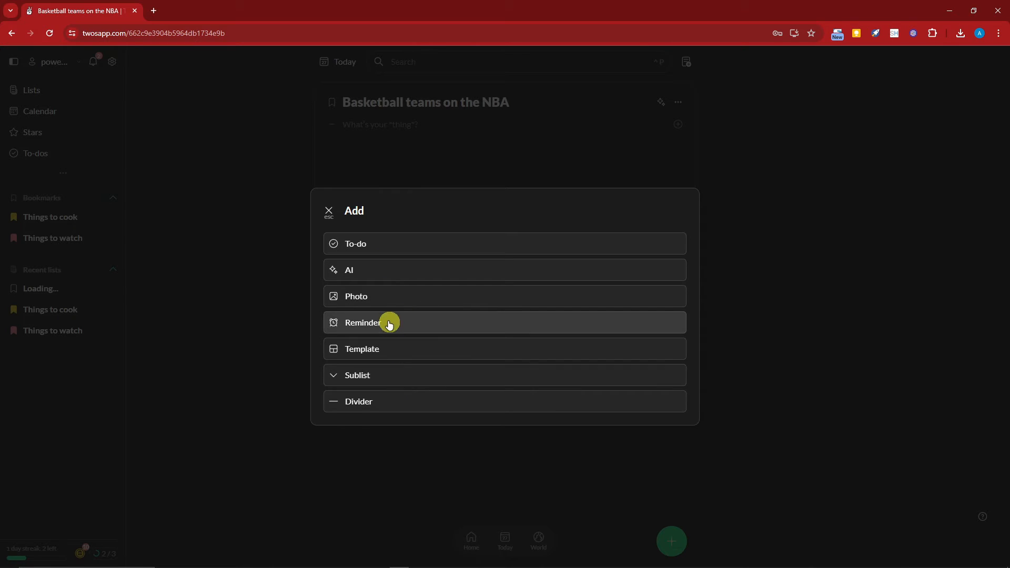
left_click(383, 300)
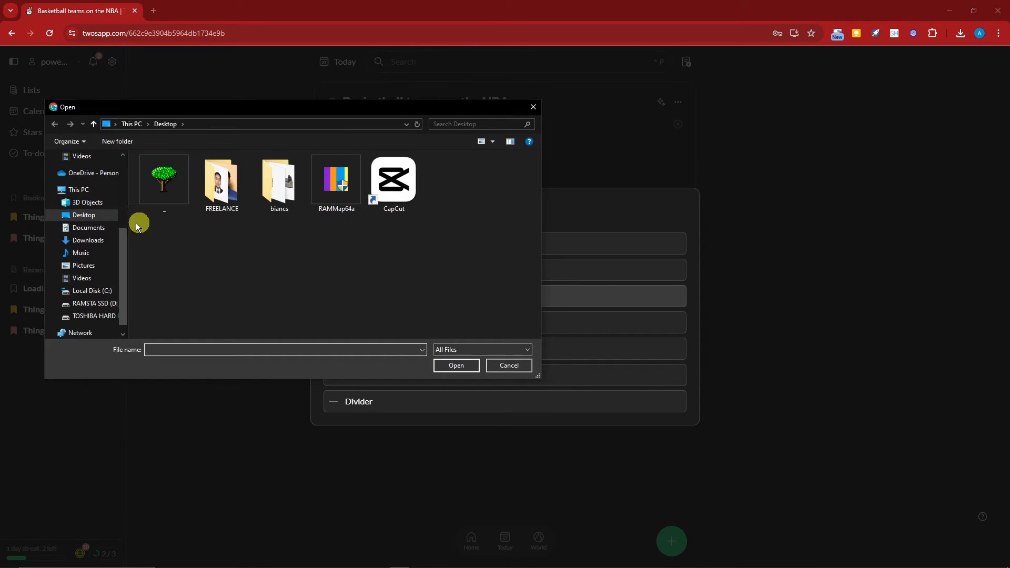
scroll(90, 211, "up", 1)
left_click(88, 188)
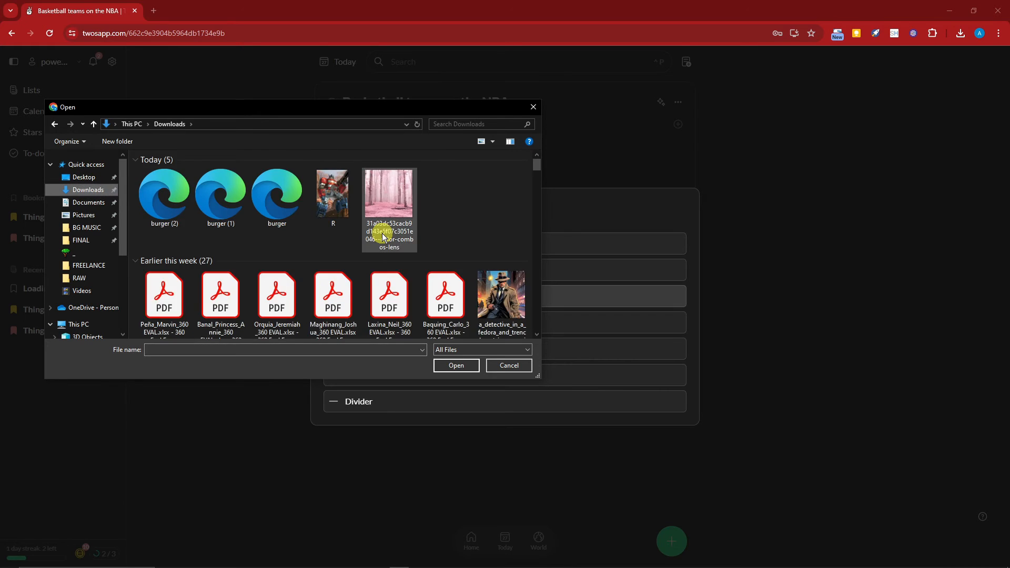
scroll(383, 237, "down", 2)
scroll(368, 235, "up", 2)
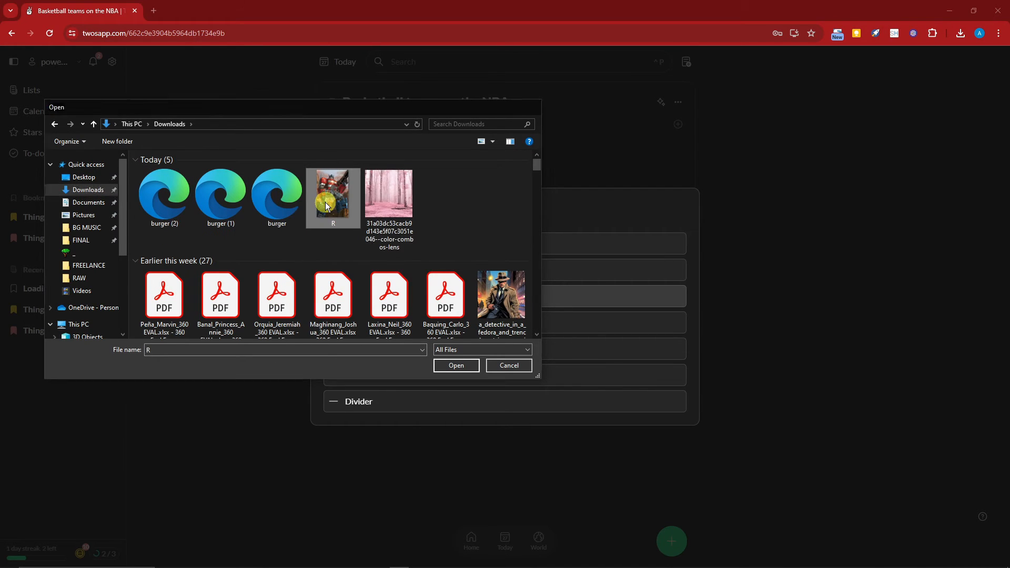
double_click(329, 221)
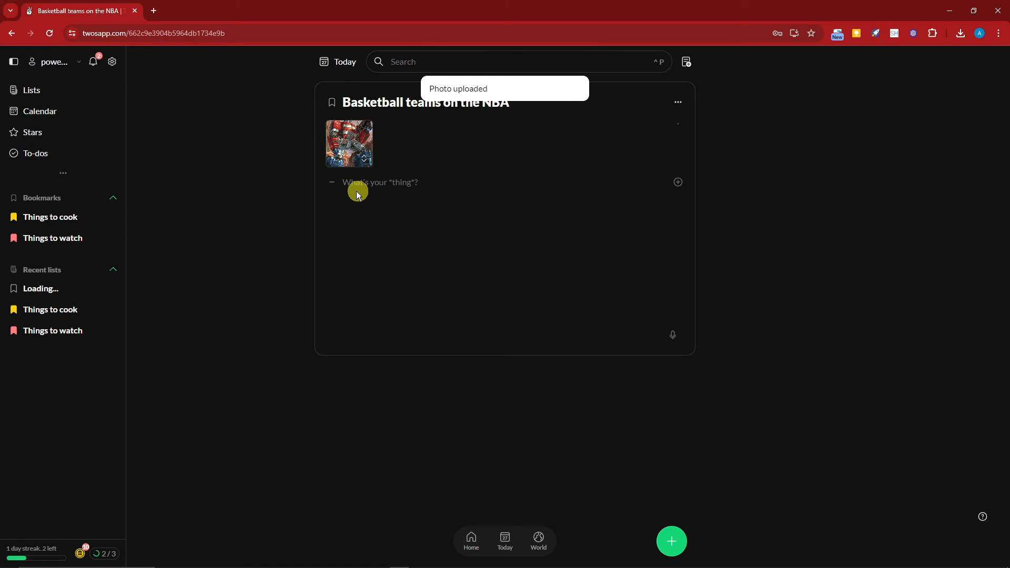
left_click(584, 101)
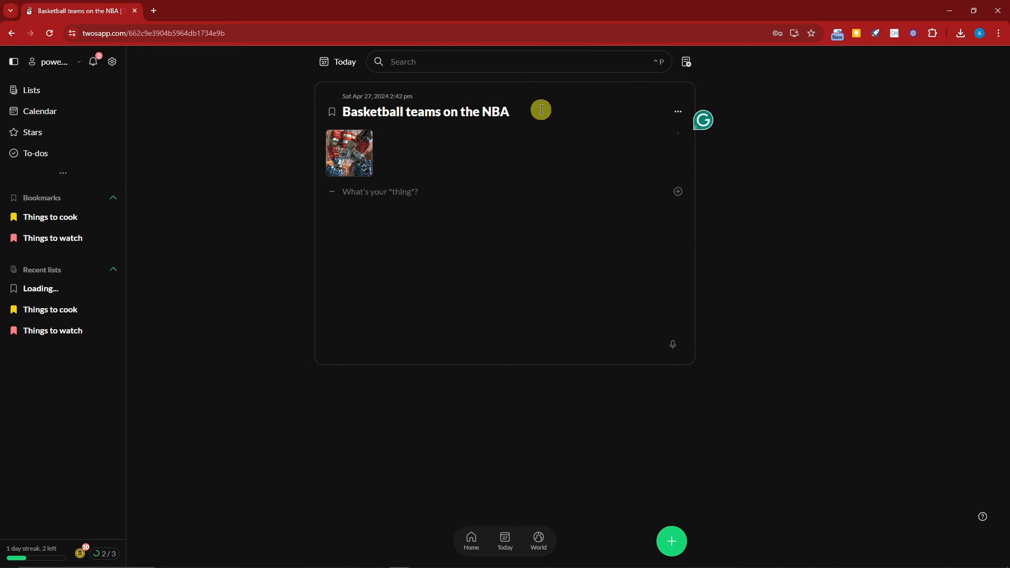
Step: Examine the actions, info and stats among the additional options of the "Basketball teams on the NBA" list
left_click(678, 111)
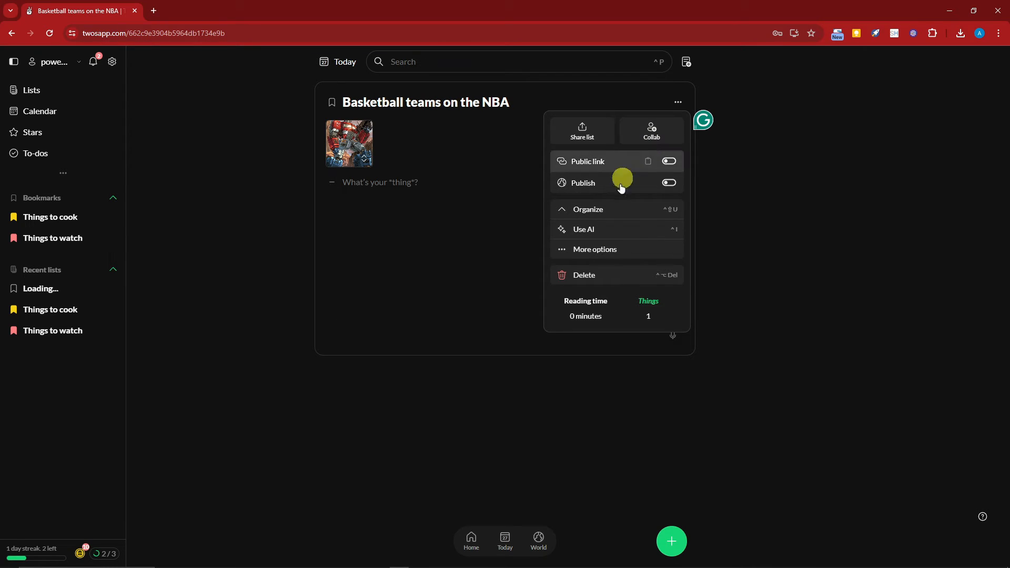
left_click(586, 248)
scroll(494, 313, "down", 1)
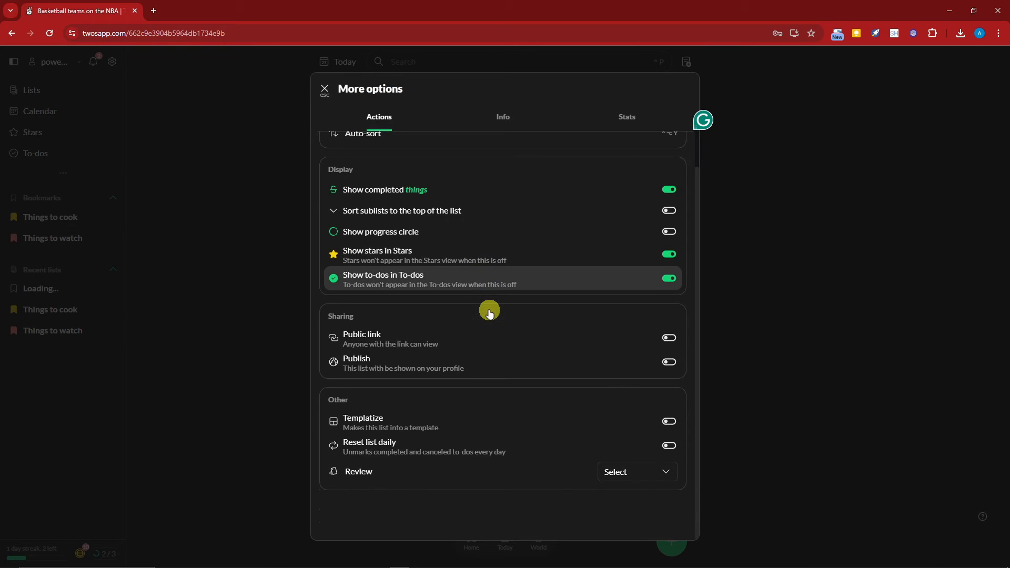
scroll(487, 309, "up", 1)
left_click(504, 121)
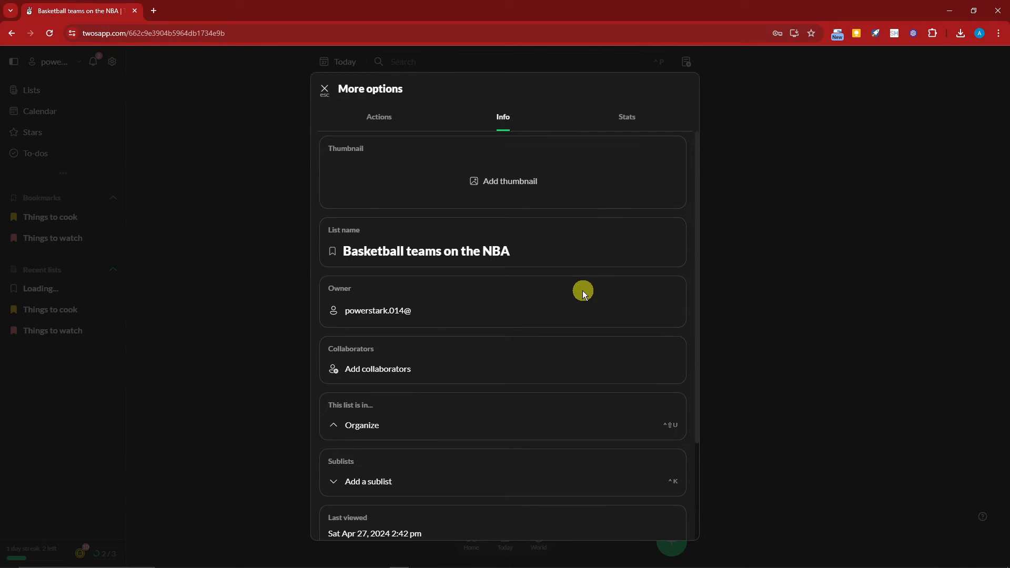
scroll(572, 331, "down", 3)
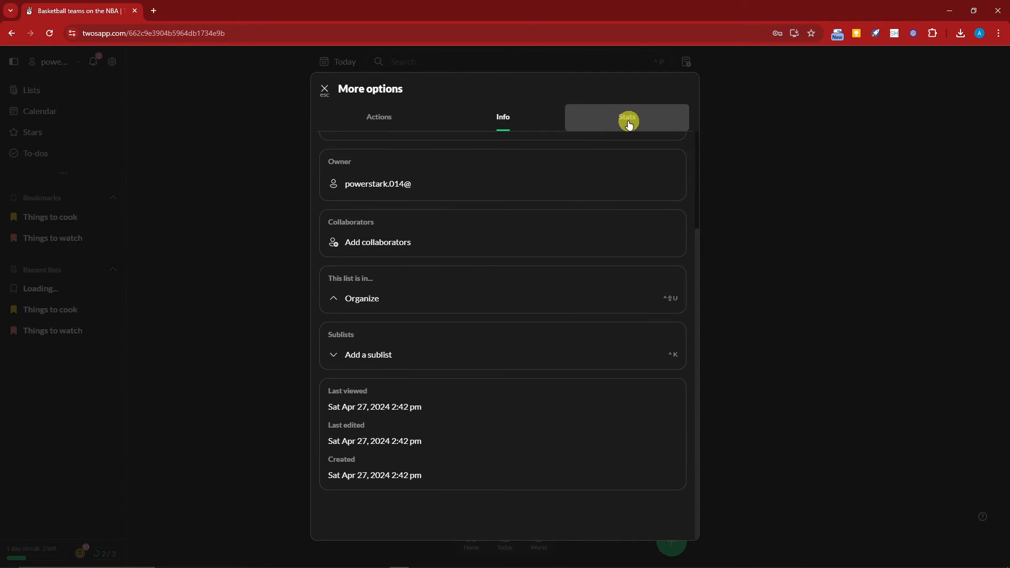
left_click(628, 121)
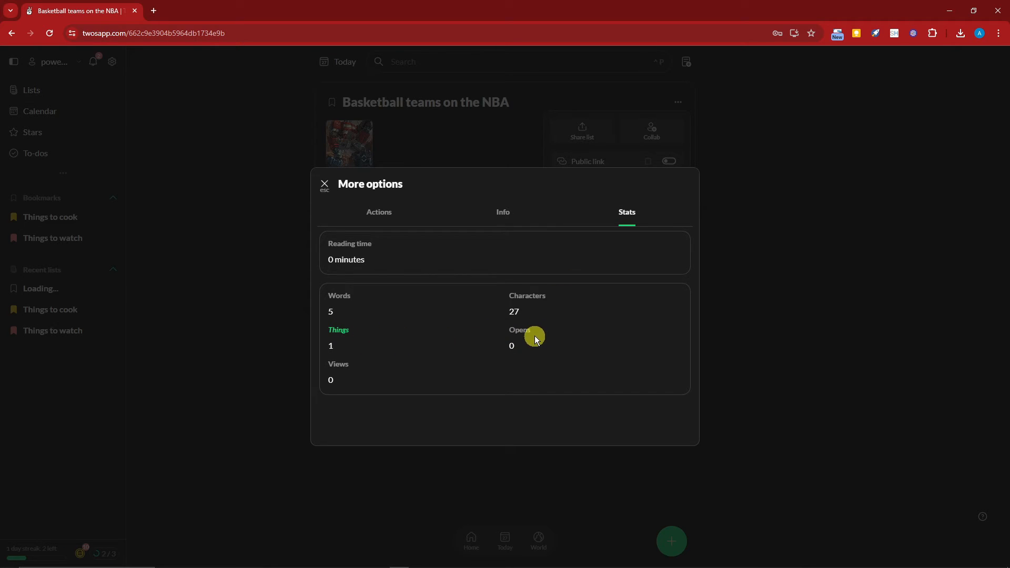
Step: Close the additional options and bookmark the "Basketball teams on the NBA" list in green
left_click(321, 184)
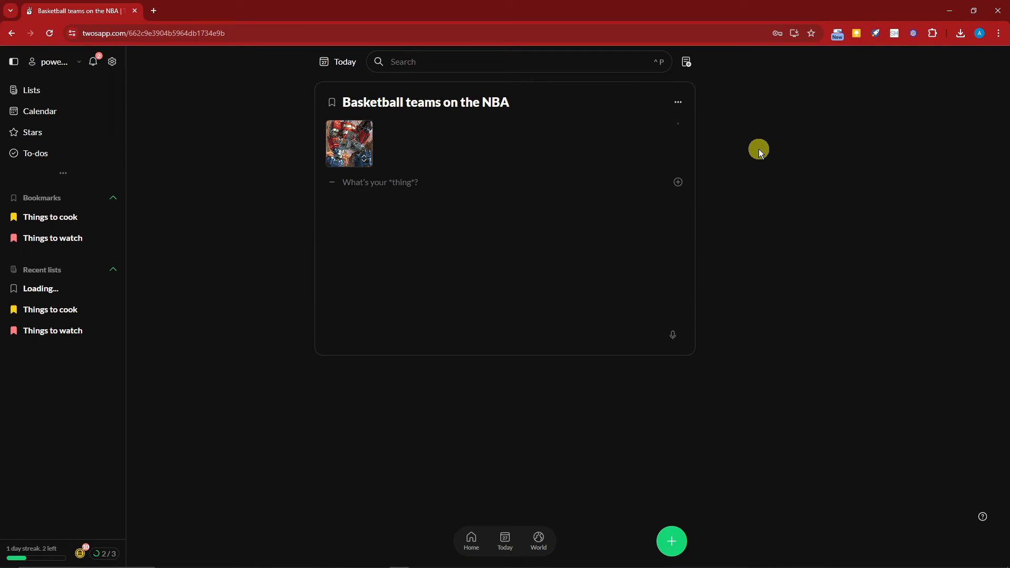
left_click(332, 103)
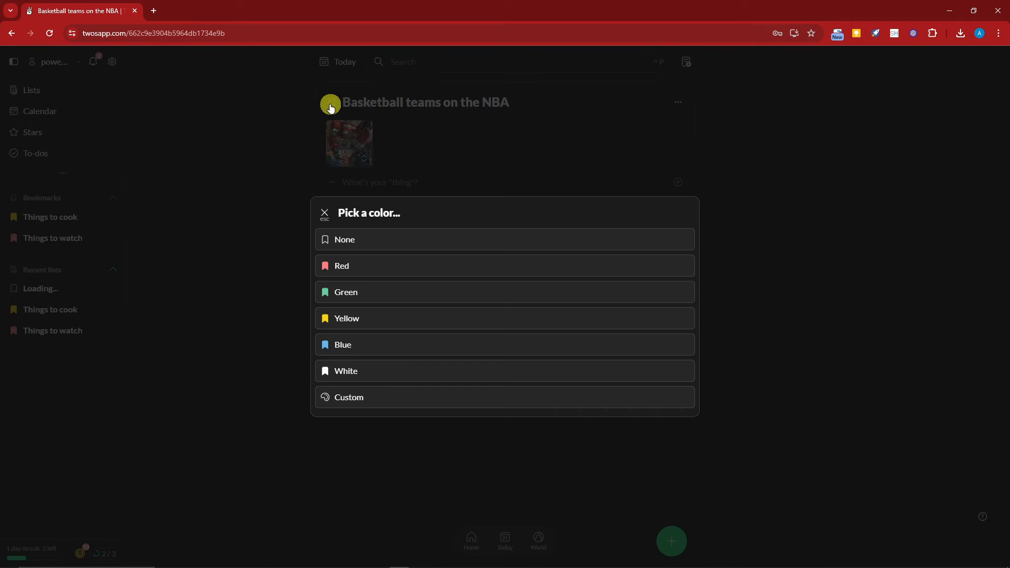
left_click(357, 295)
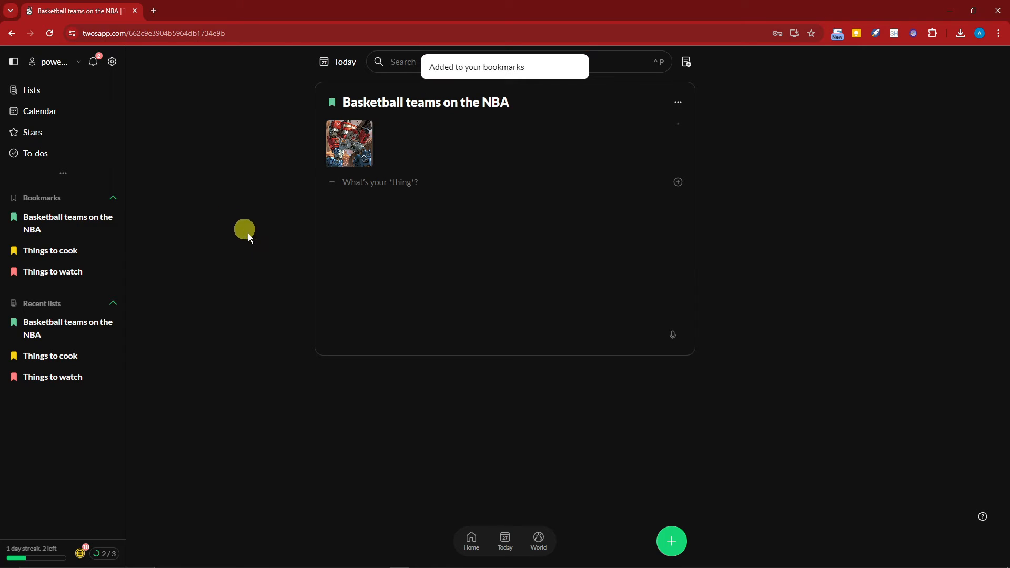
Step: Browse the community posts in the Things feed of the World page
left_click(540, 540)
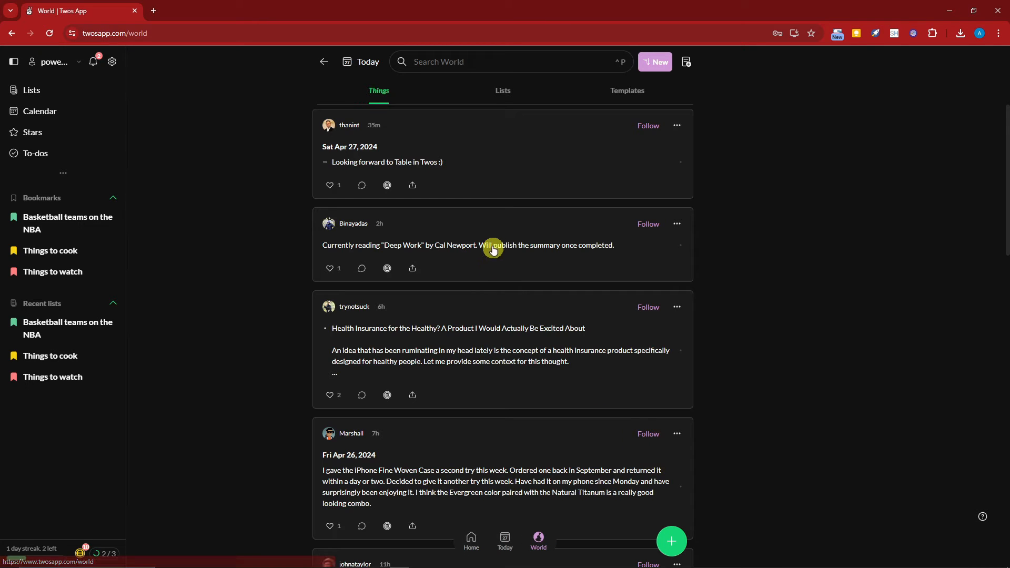
scroll(491, 243, "down", 4)
scroll(489, 242, "down", 5)
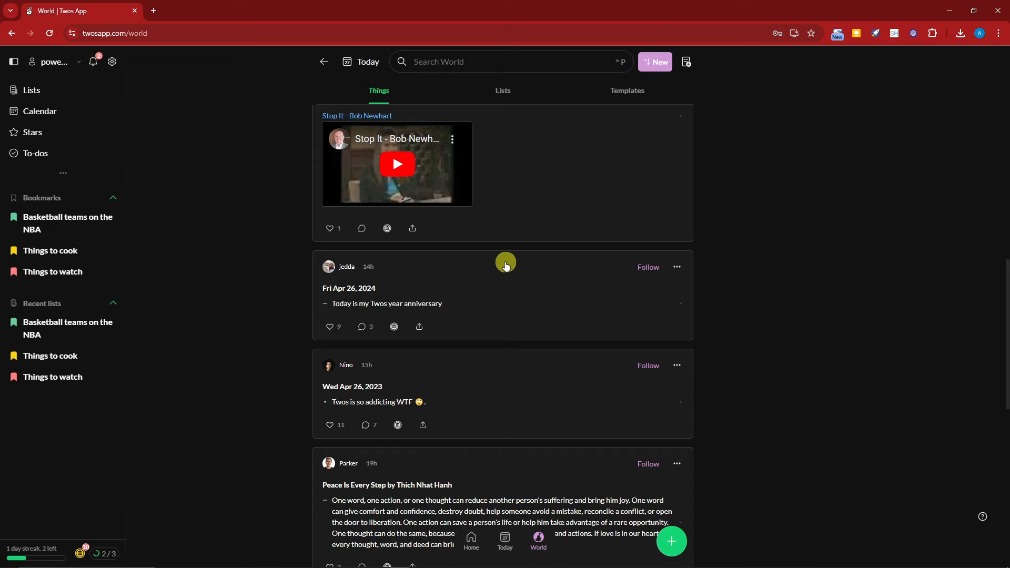
scroll(507, 265, "up", 10)
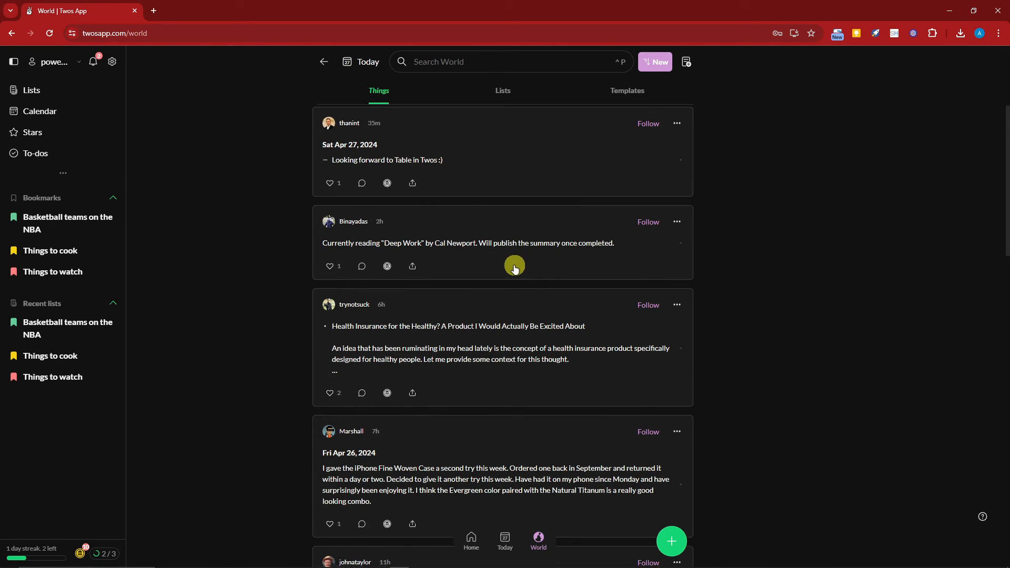
scroll(514, 269, "down", 15)
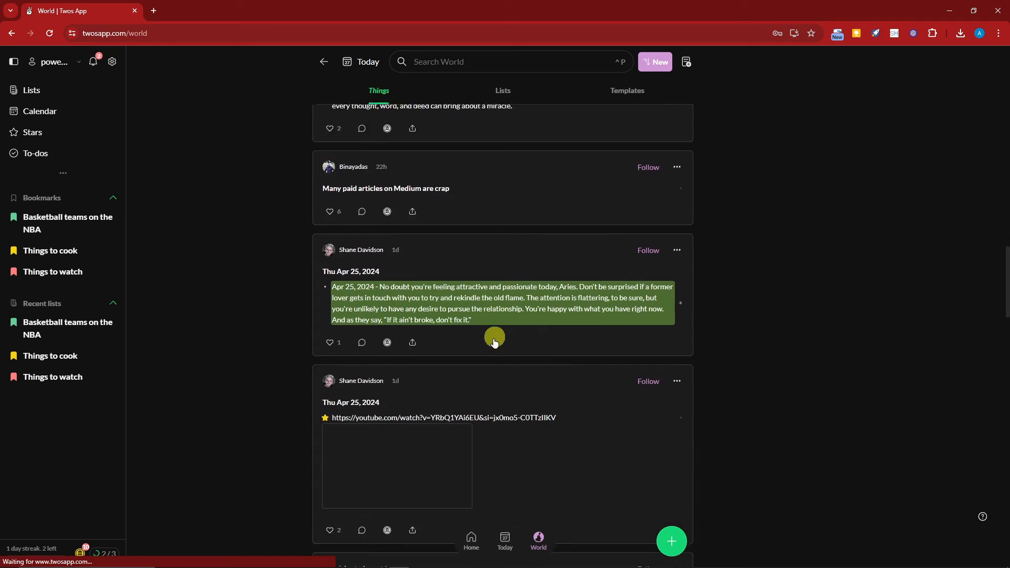
scroll(490, 358, "up", 4)
scroll(473, 226, "up", 5)
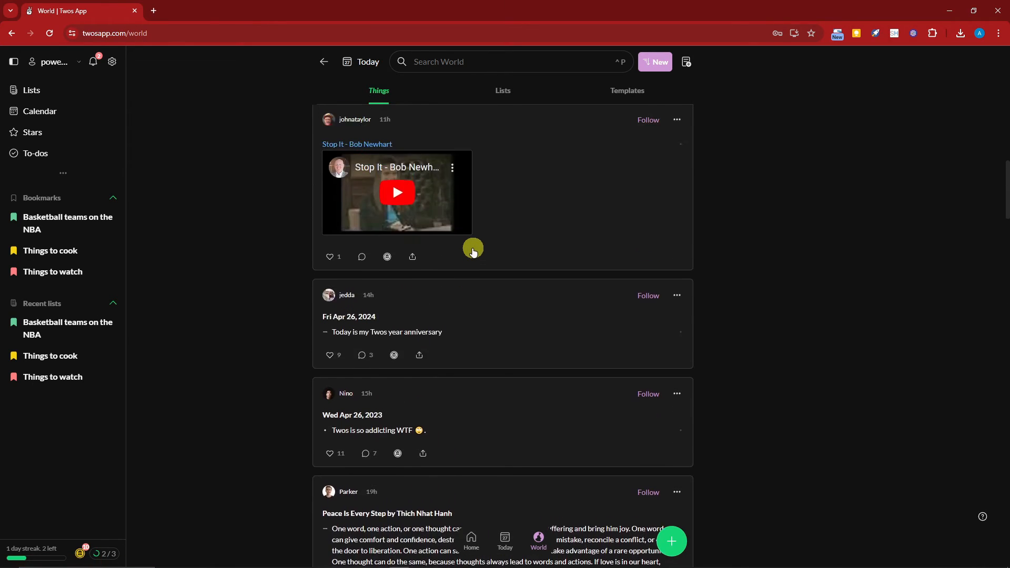
scroll(473, 251, "up", 4)
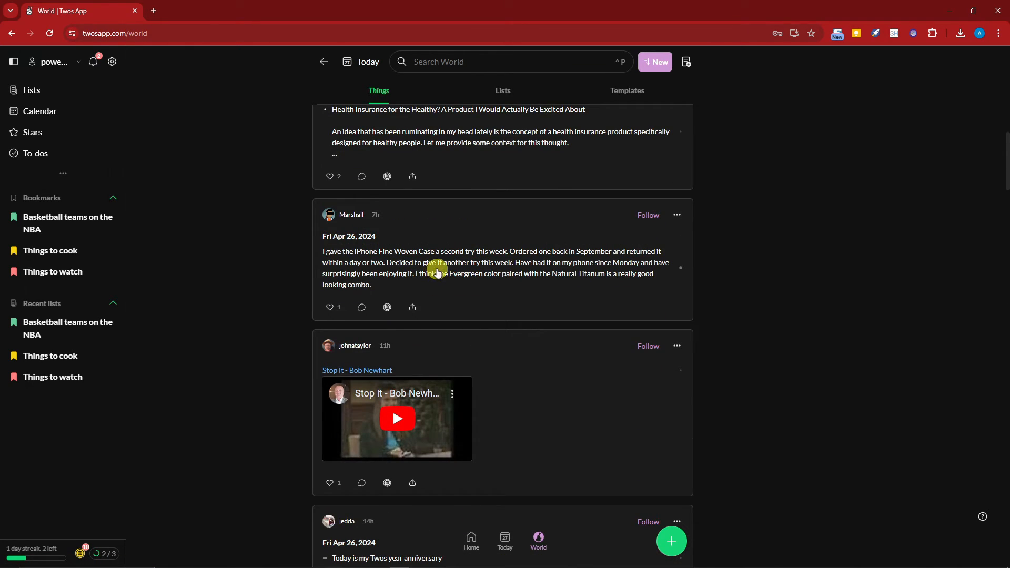
Step: Examine the World post about the iPhone Fine Woven Case and its options, and return to the Things feed
left_click(491, 264)
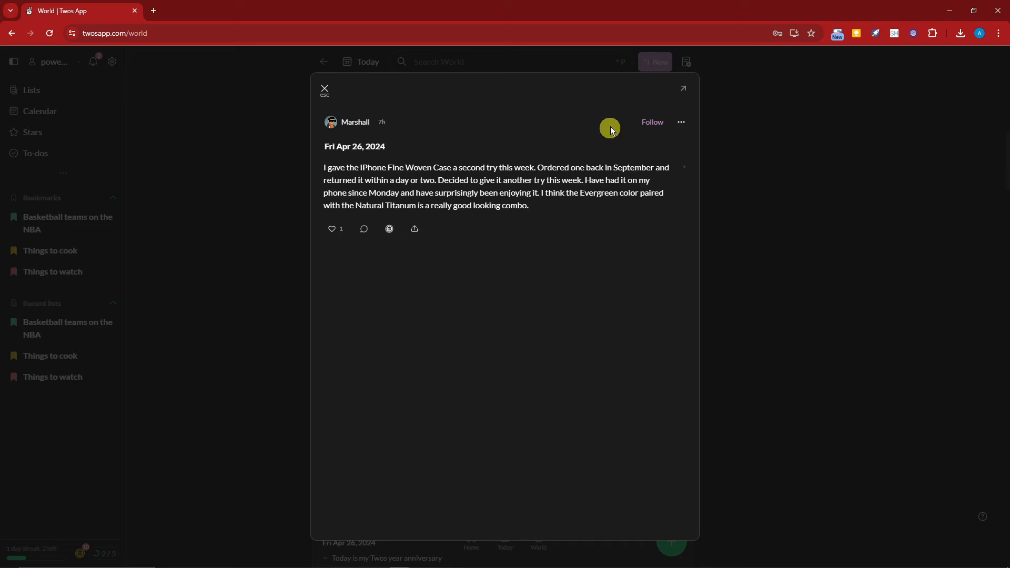
left_click(684, 122)
left_click(773, 141)
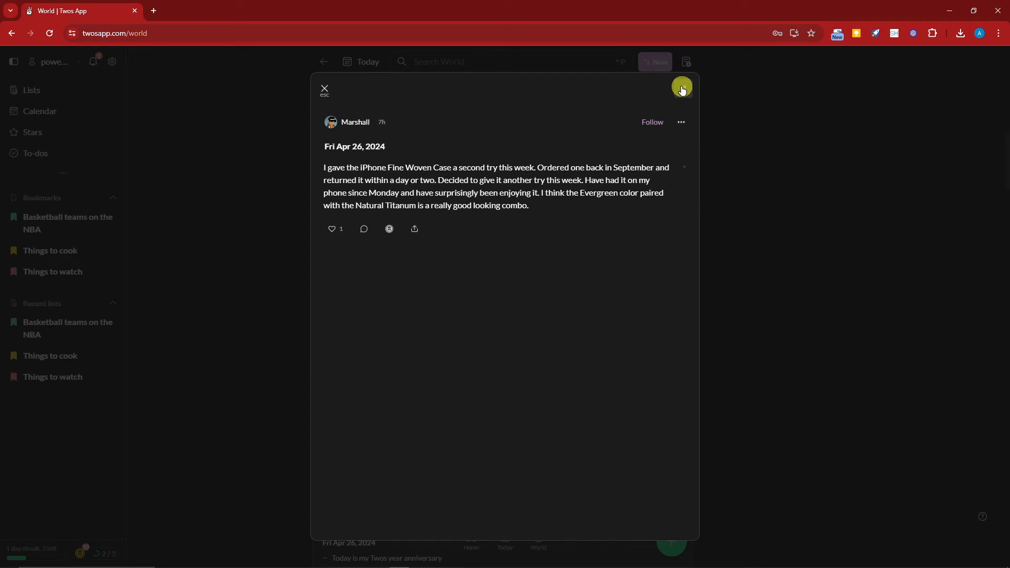
left_click(327, 90)
scroll(260, 274, "up", 3)
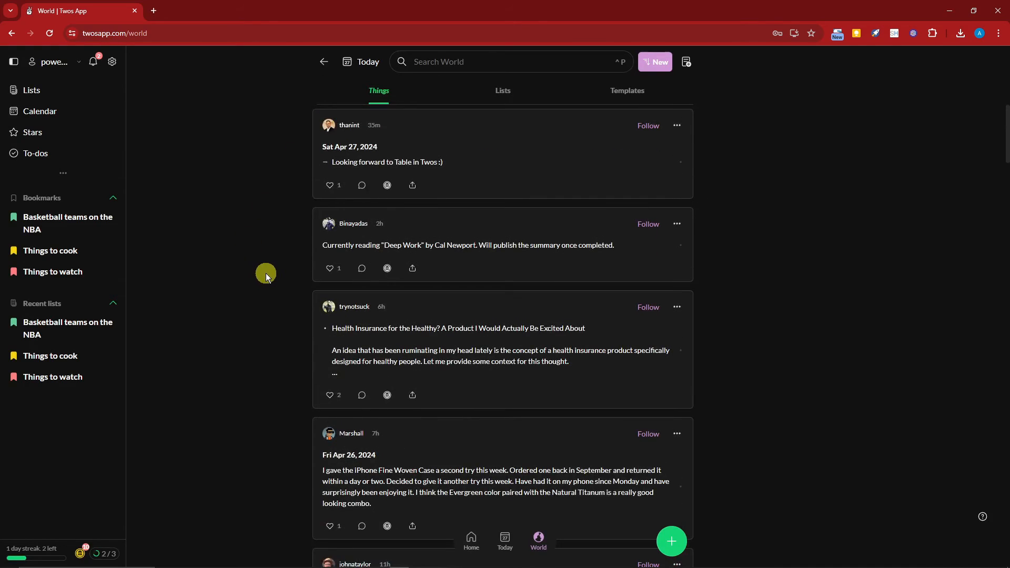
scroll(267, 274, "down", 12)
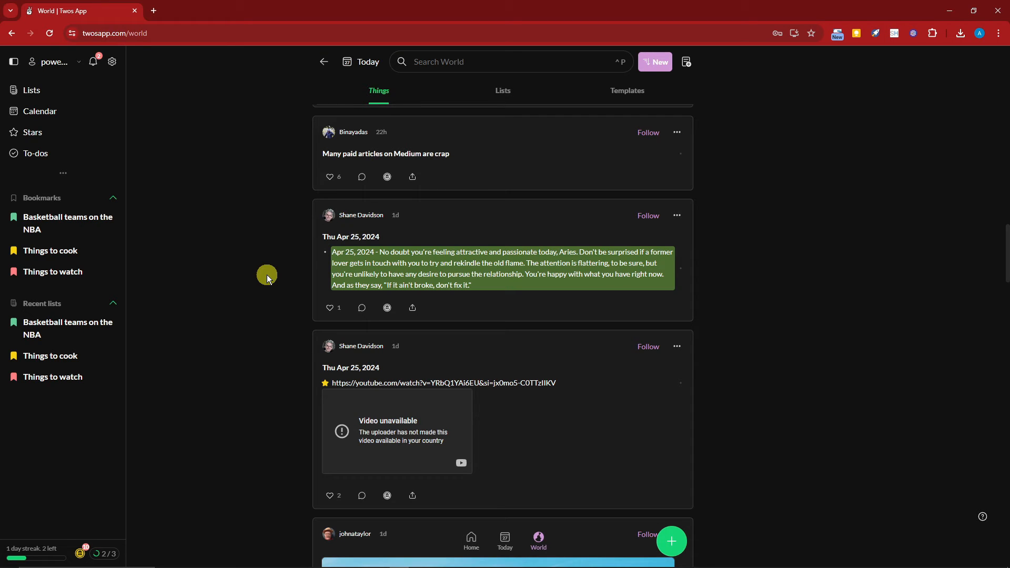
Step: Browse the community Lists and Templates shared on the World page, comparing them with the Things feed
left_click(512, 99)
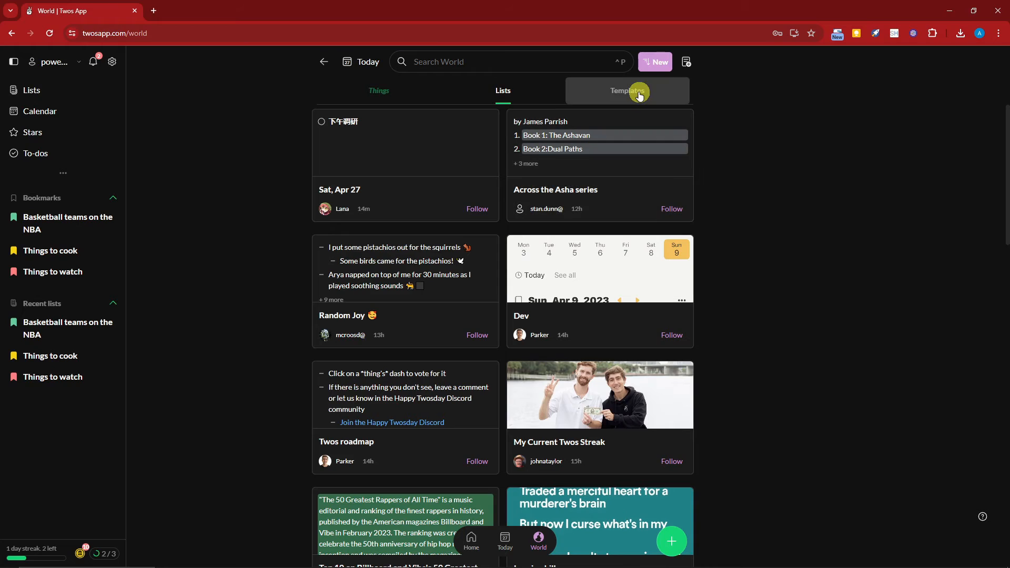
left_click(639, 94)
left_click(470, 93)
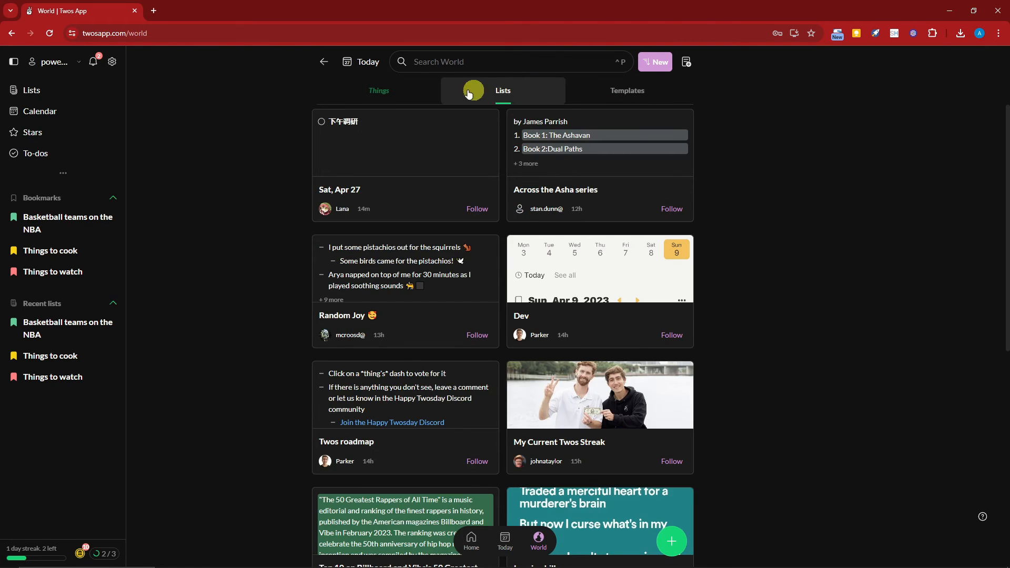
left_click(408, 90)
left_click(544, 93)
left_click(625, 90)
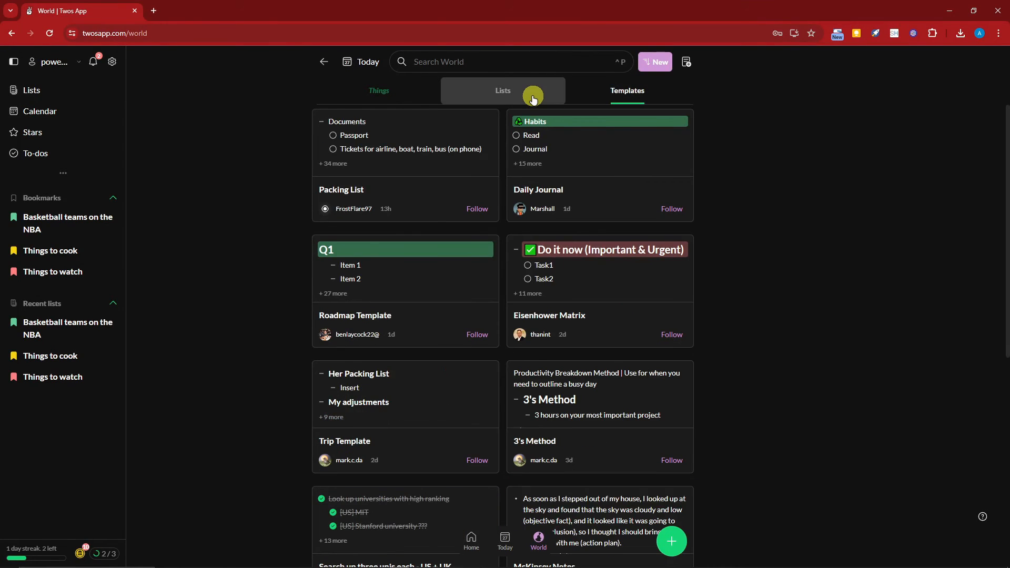
left_click(532, 99)
left_click(620, 88)
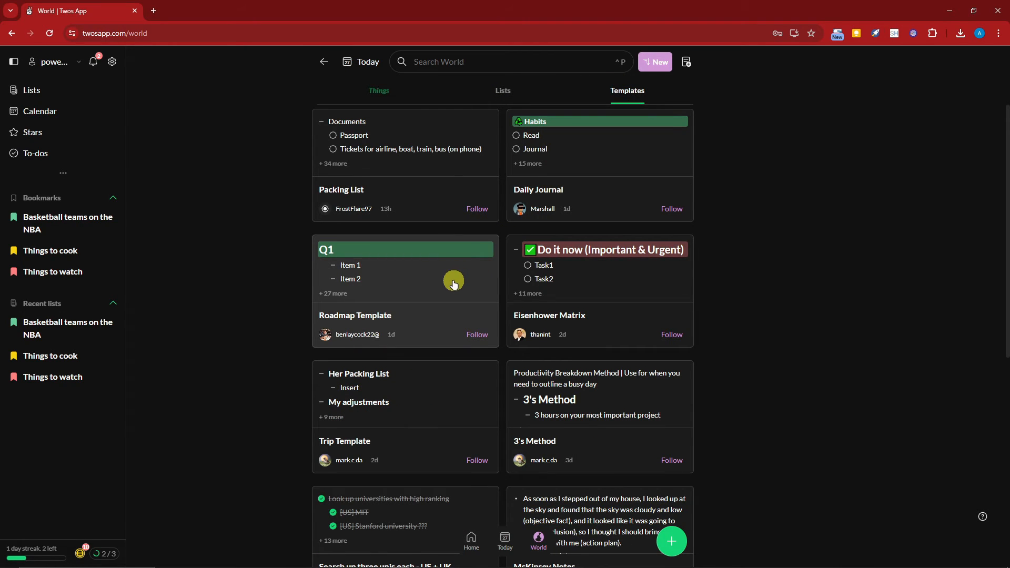
scroll(453, 283, "down", 1)
scroll(450, 344, "down", 1)
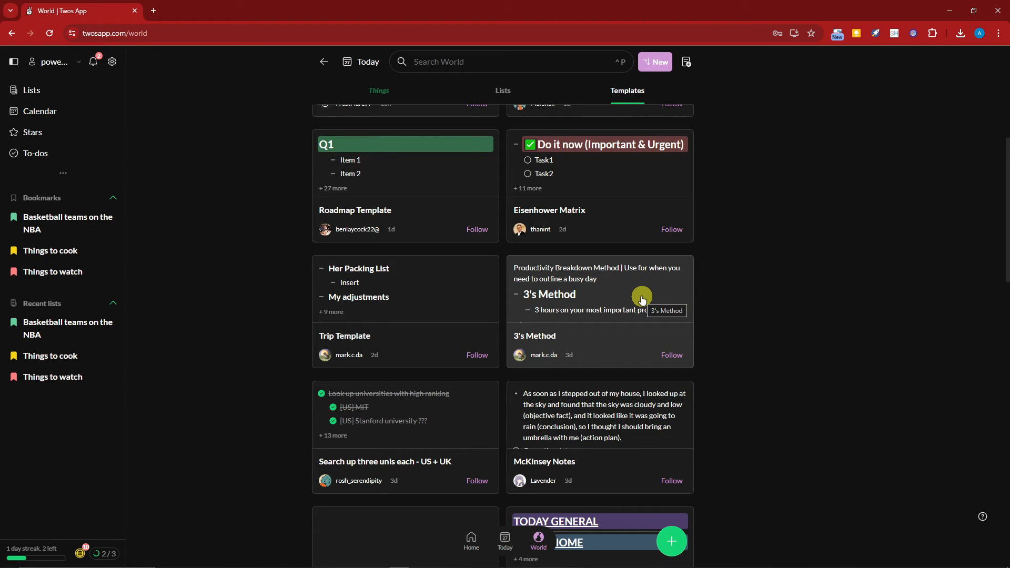
Step: Save the community template "3's Method" from the World page to the account
left_click(613, 293)
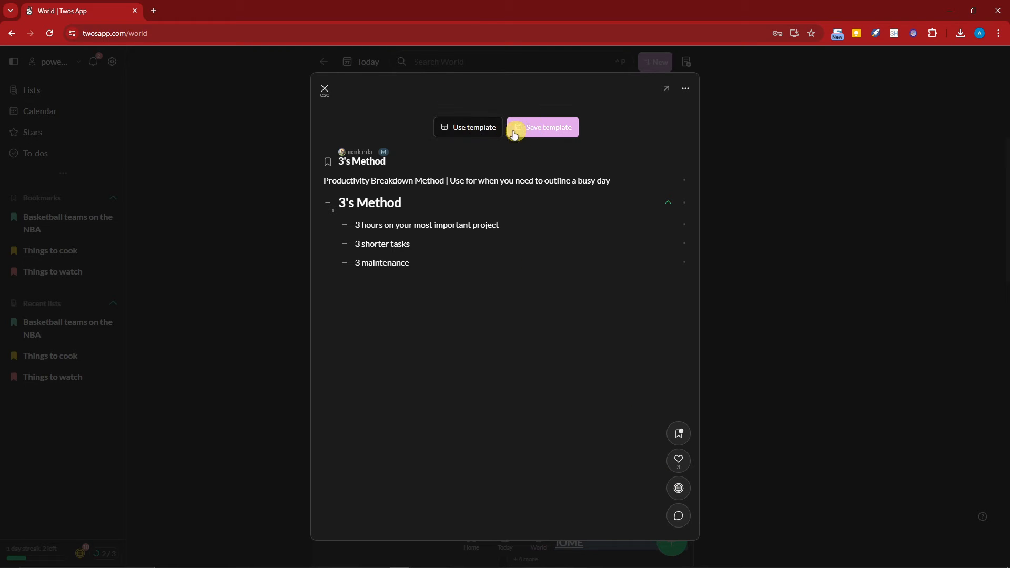
left_click(542, 128)
left_click(629, 323)
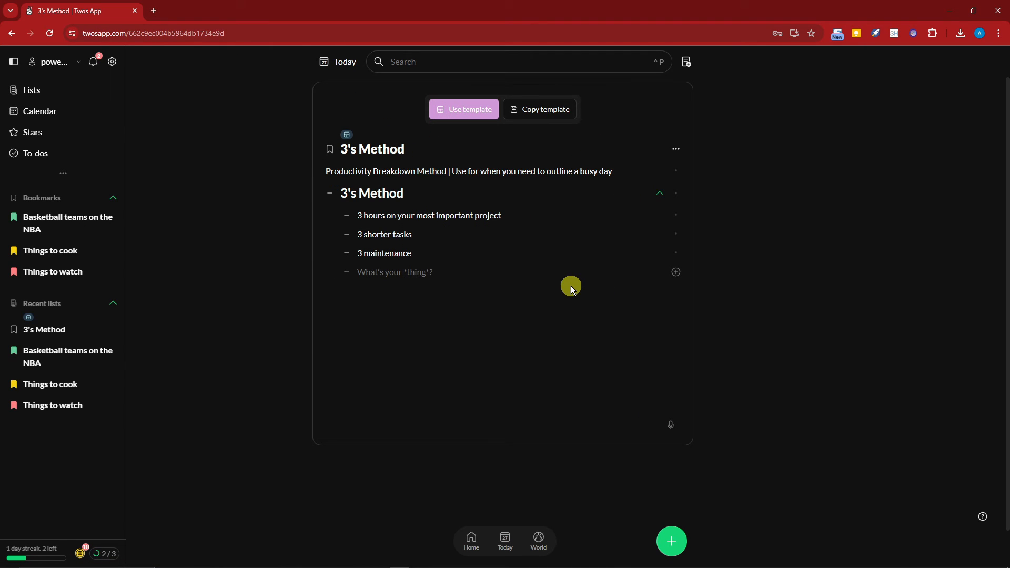
Step: Try to bookmark the saved "3's Method" template with a color
left_click(332, 149)
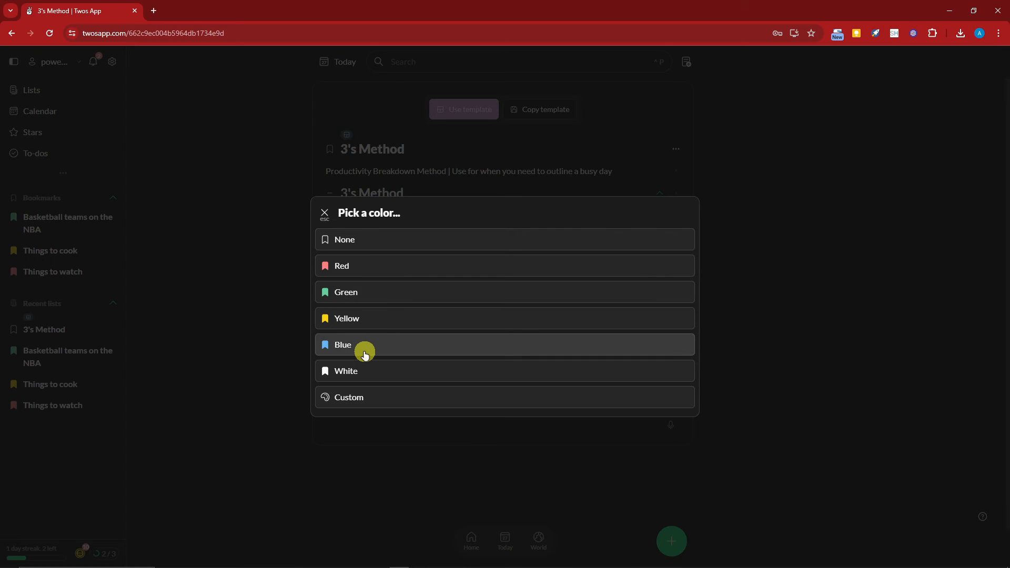
left_click(365, 369)
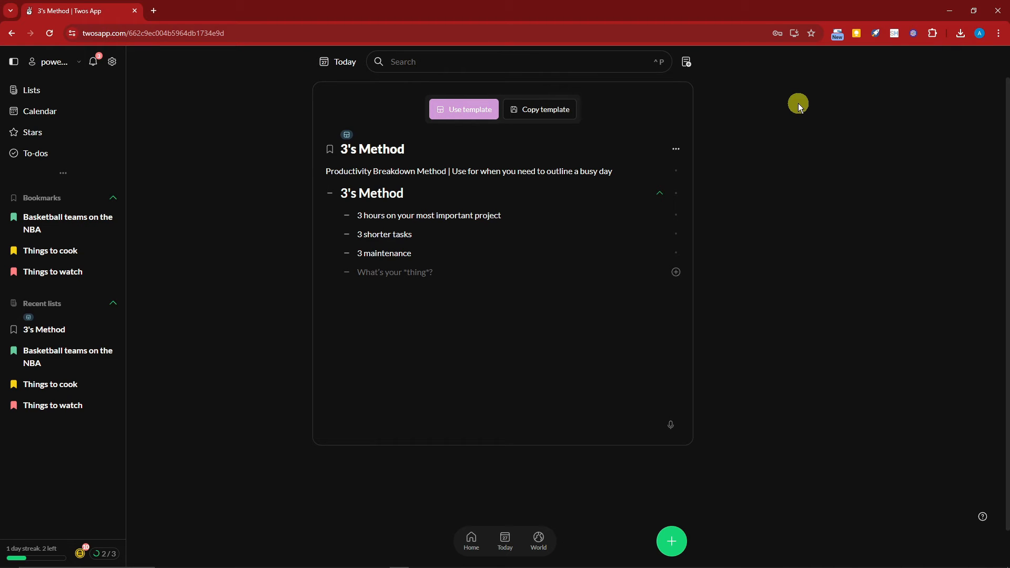
left_click(330, 149)
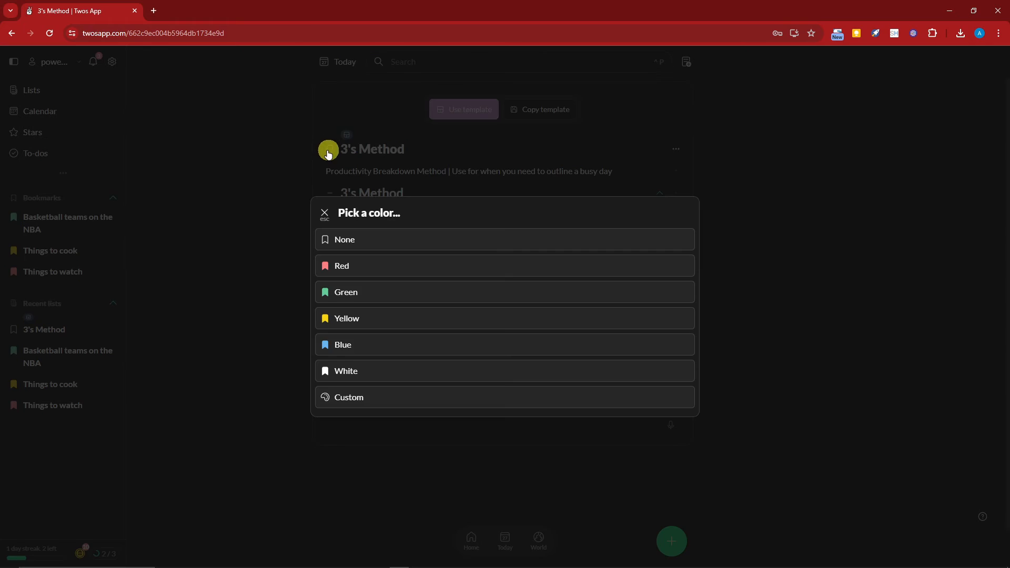
left_click(257, 168)
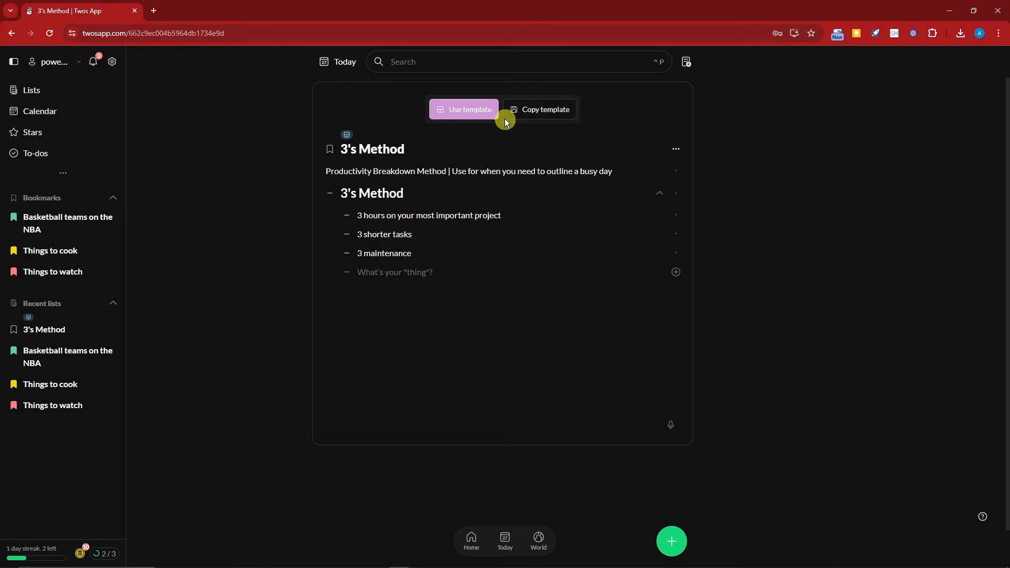
Step: Create a list from the "3's Method" template and bookmark it in blue
left_click(487, 112)
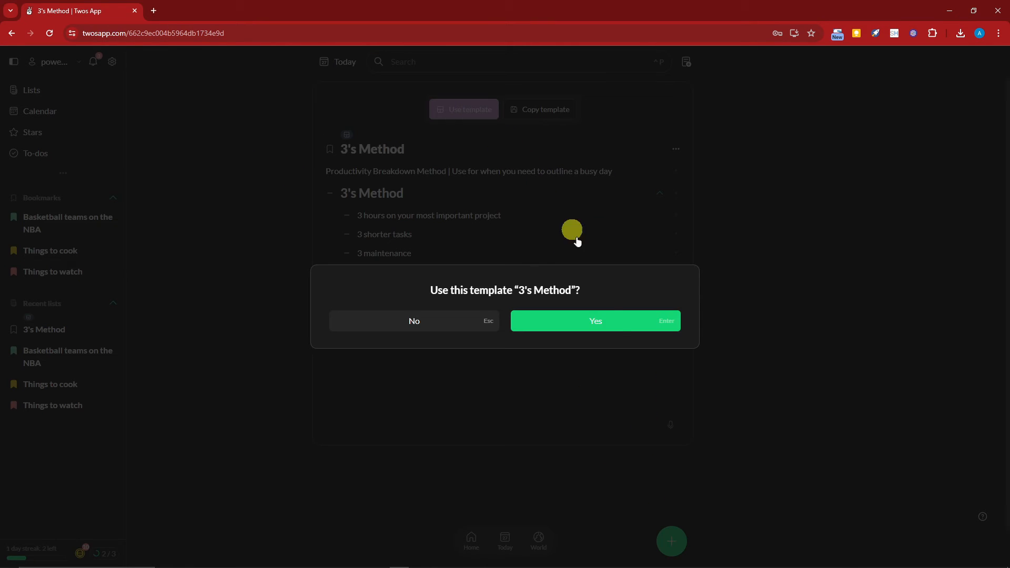
left_click(610, 322)
left_click(329, 102)
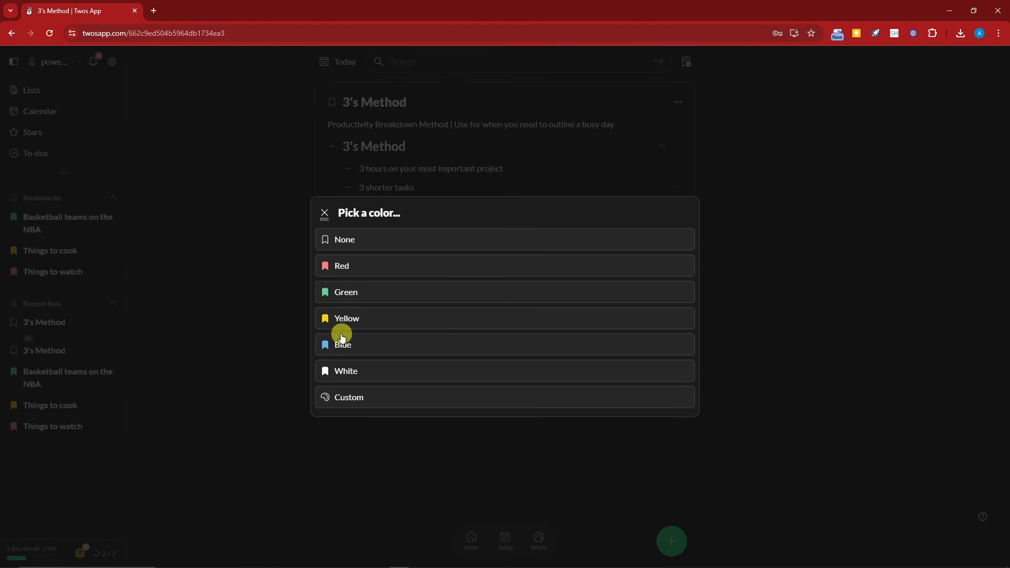
left_click(339, 343)
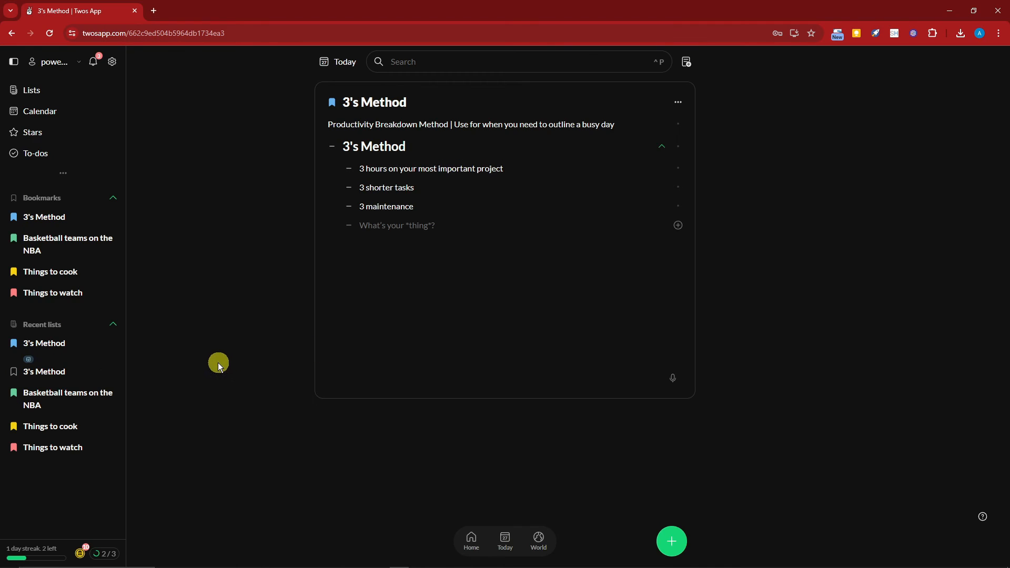
Step: Delete the saved "3's Method" template, keeping the list created from it
right_click(73, 372)
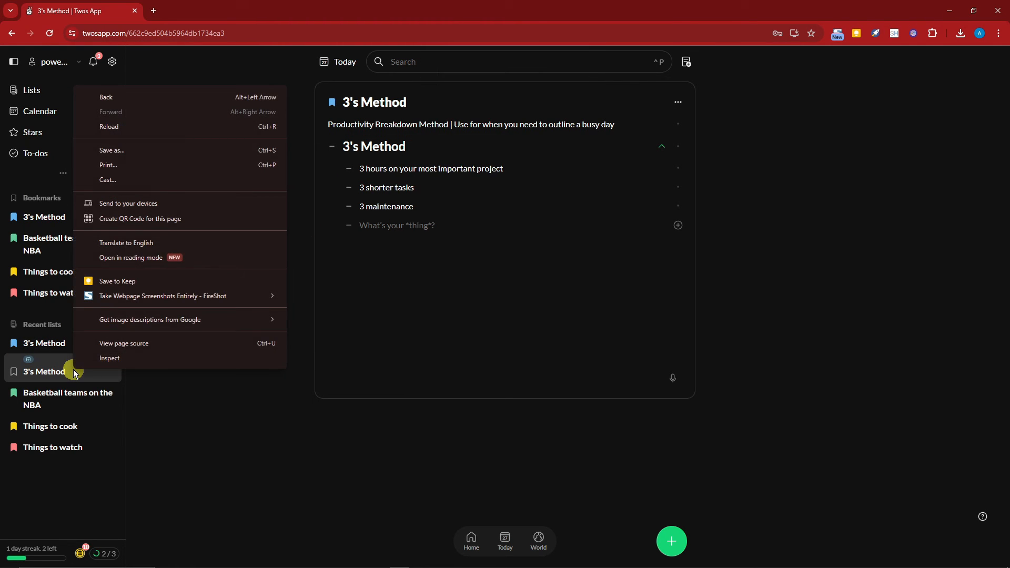
left_click(64, 372)
left_click(63, 374)
left_click(673, 149)
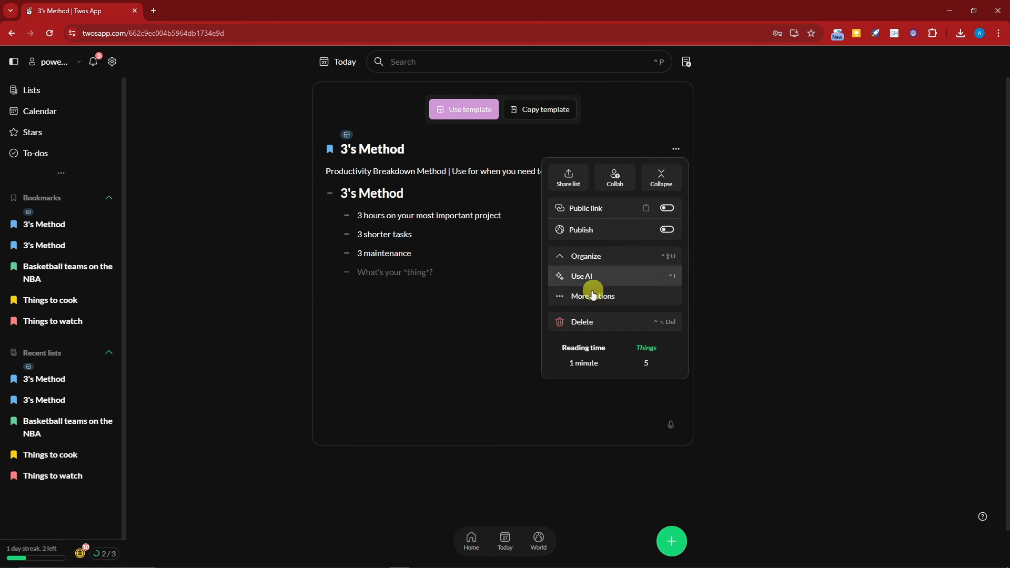
left_click(563, 321)
left_click(585, 322)
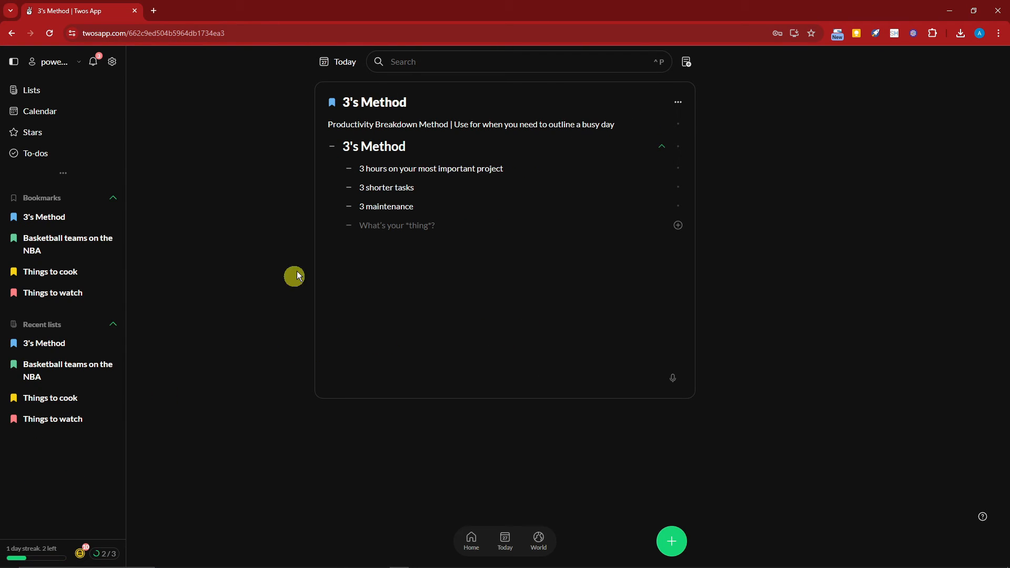
Step: Review the Home page's sections, from recent lists and to-dos to activity and the week overview
left_click(469, 538)
scroll(491, 297, "down", 2)
scroll(489, 301, "down", 5)
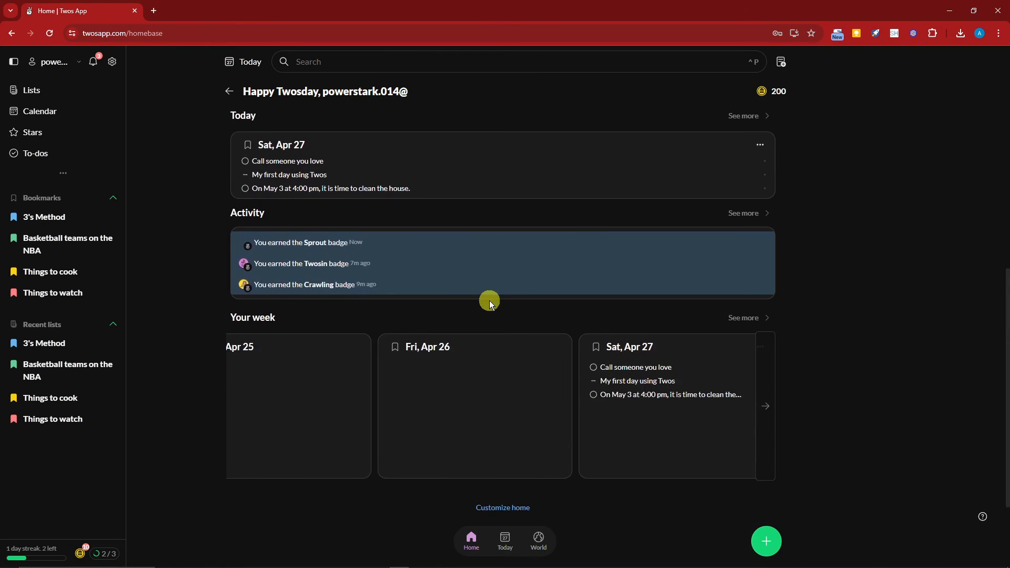
scroll(490, 300, "up", 6)
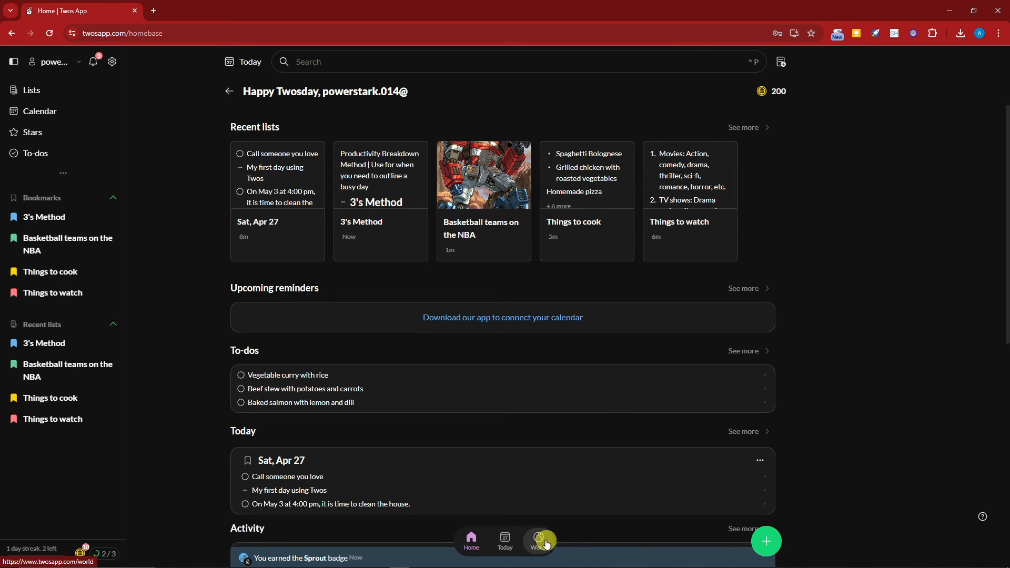
Step: Open the Today page and browse the day lists from Sat, Apr 27 forward to Tue, Apr 30
left_click(505, 540)
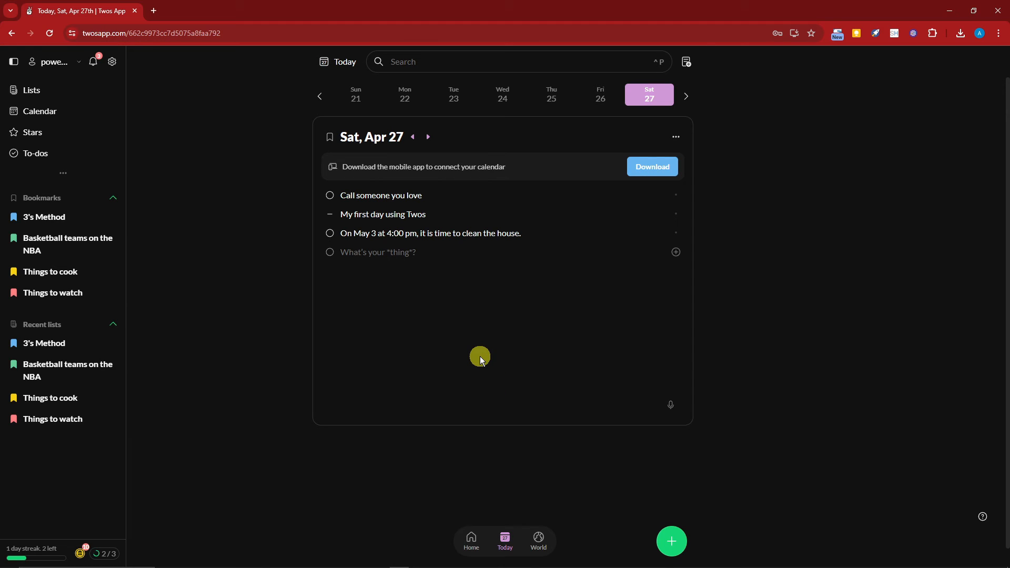
left_click(428, 137)
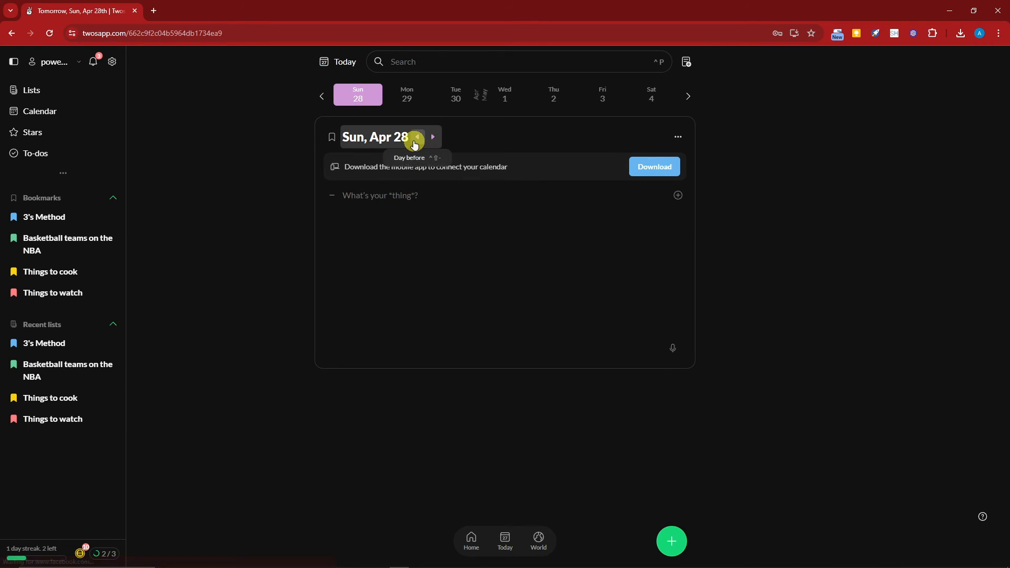
left_click(414, 137)
left_click(429, 140)
left_click(429, 139)
left_click(429, 139)
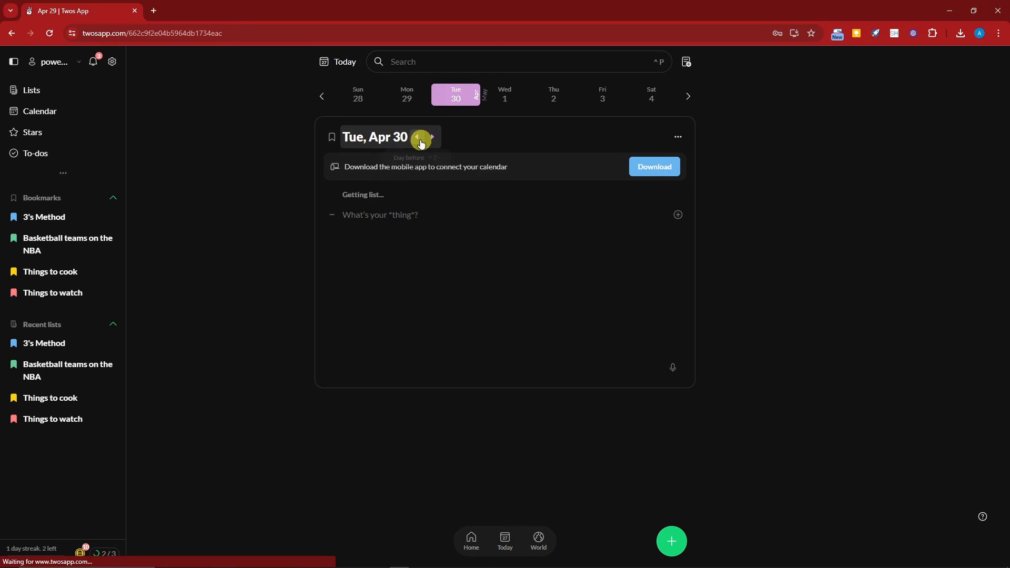
Step: Browse the day lists back to Fri, Apr 26 and return to today's list
left_click(420, 139)
left_click(420, 141)
left_click(421, 141)
left_click(686, 97)
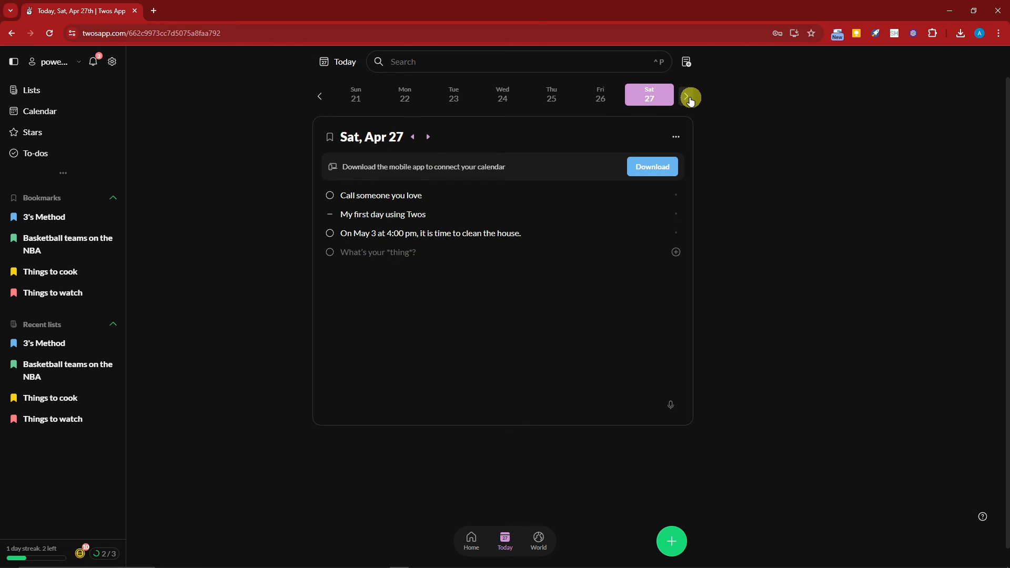
left_click(322, 94)
left_click(413, 136)
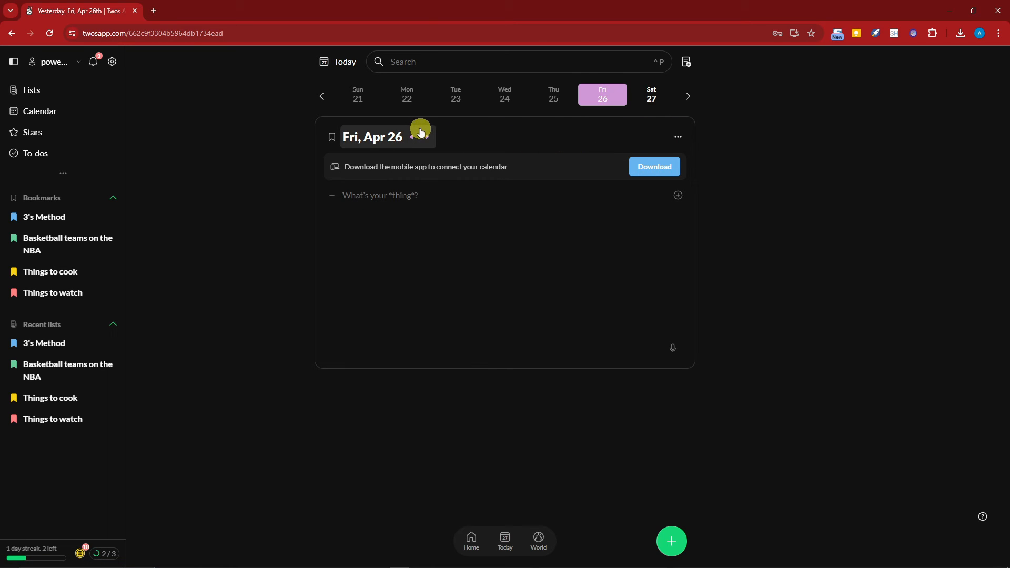
left_click(506, 540)
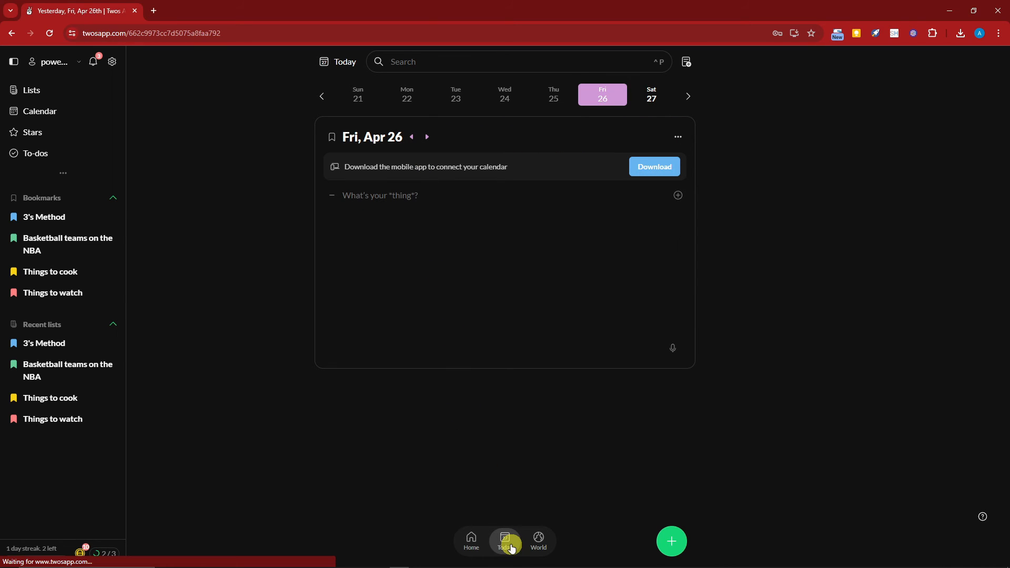
Step: Examine the share options for the Sat, Apr 27 list and the World page's community templates
left_click(675, 140)
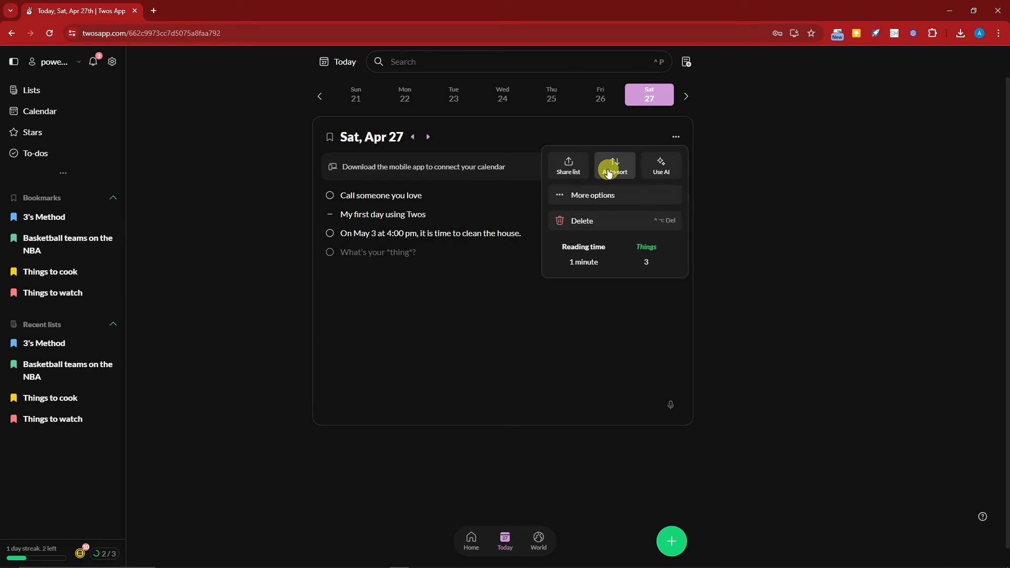
left_click(576, 166)
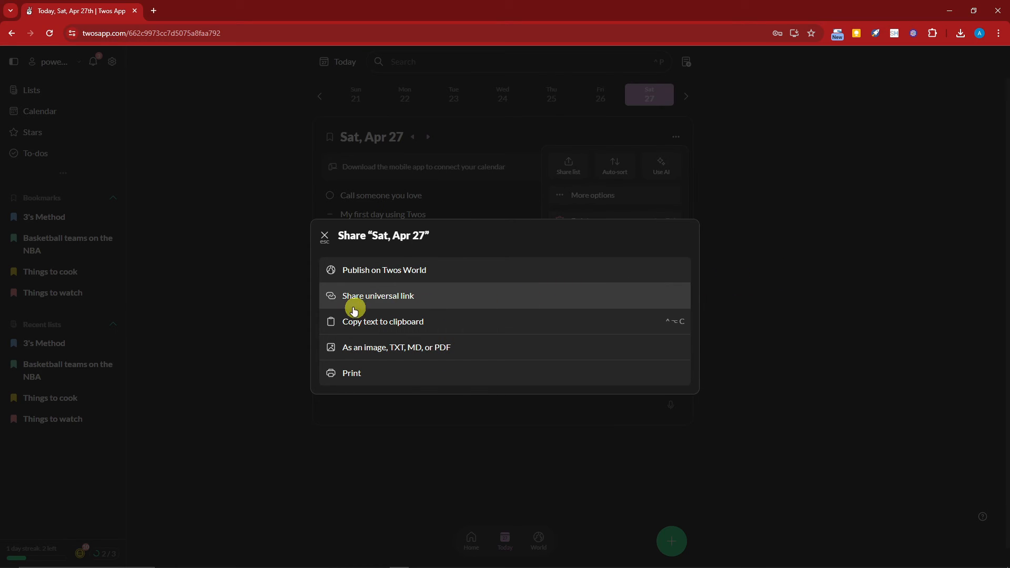
left_click(325, 235)
left_click(539, 542)
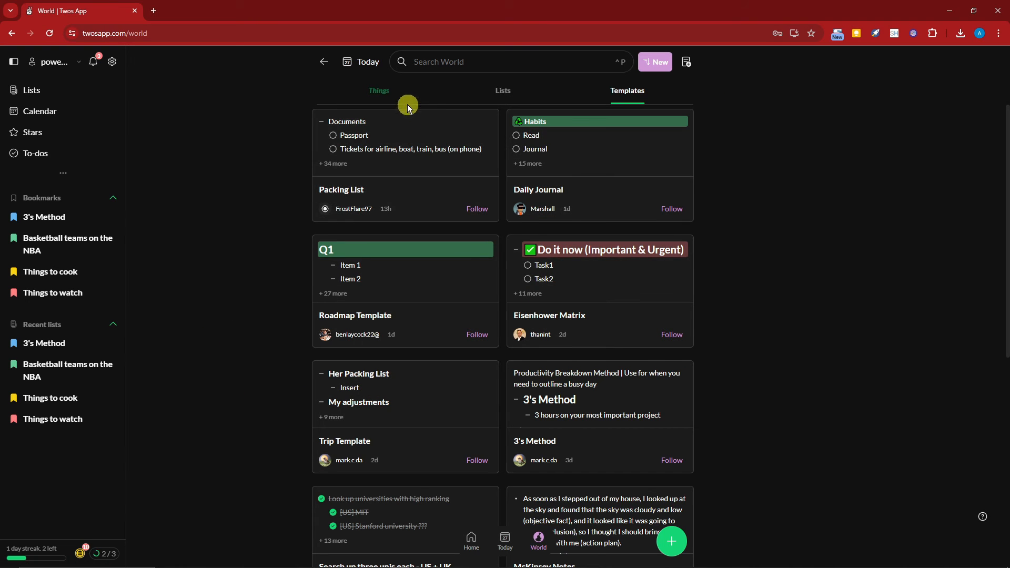
left_click(323, 62)
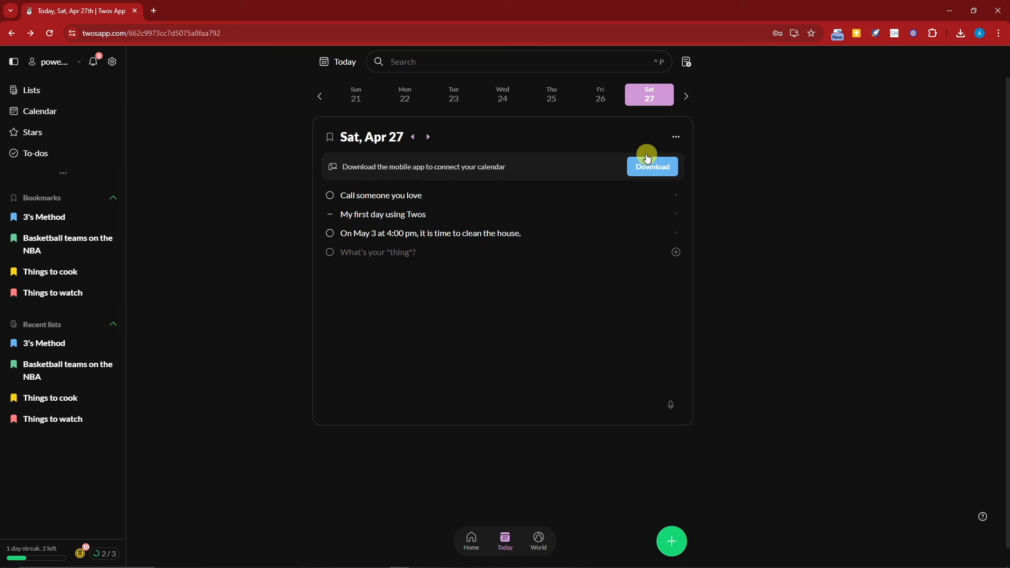
left_click(675, 138)
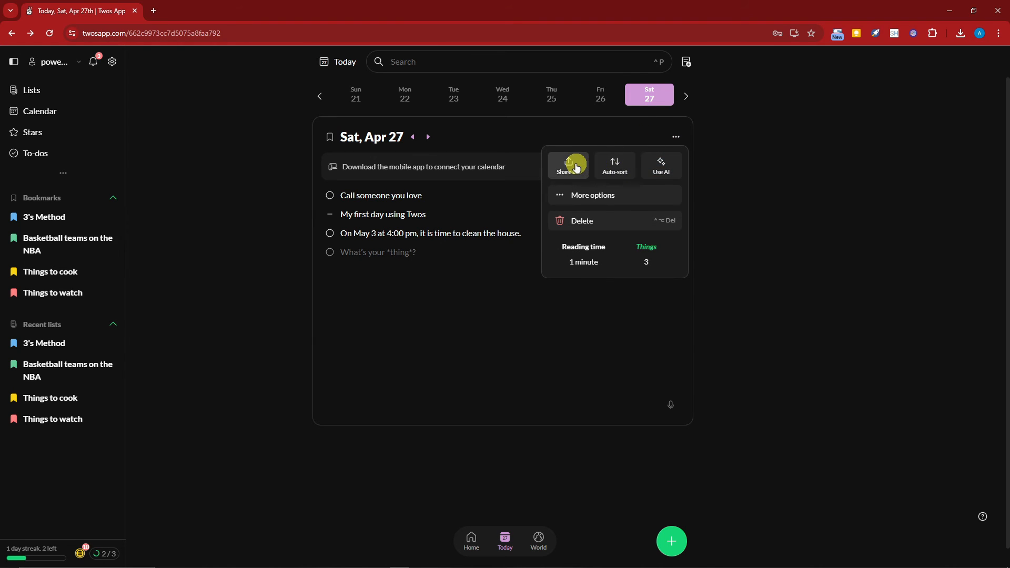
left_click(575, 166)
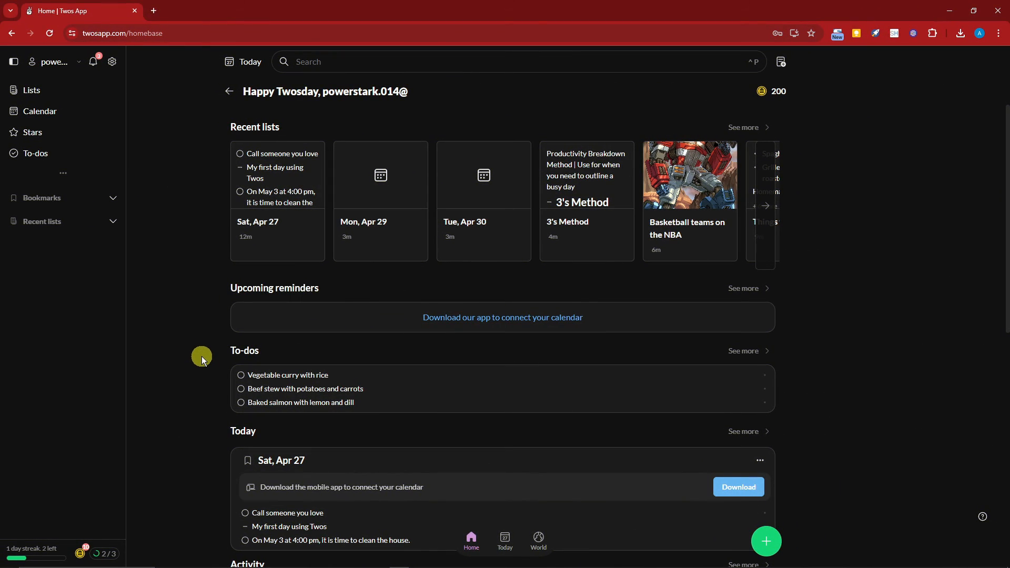
Step: Open the April 2024 calendar, view the "Things to watch" list from Apr 27, and return to the calendar
left_click(71, 108)
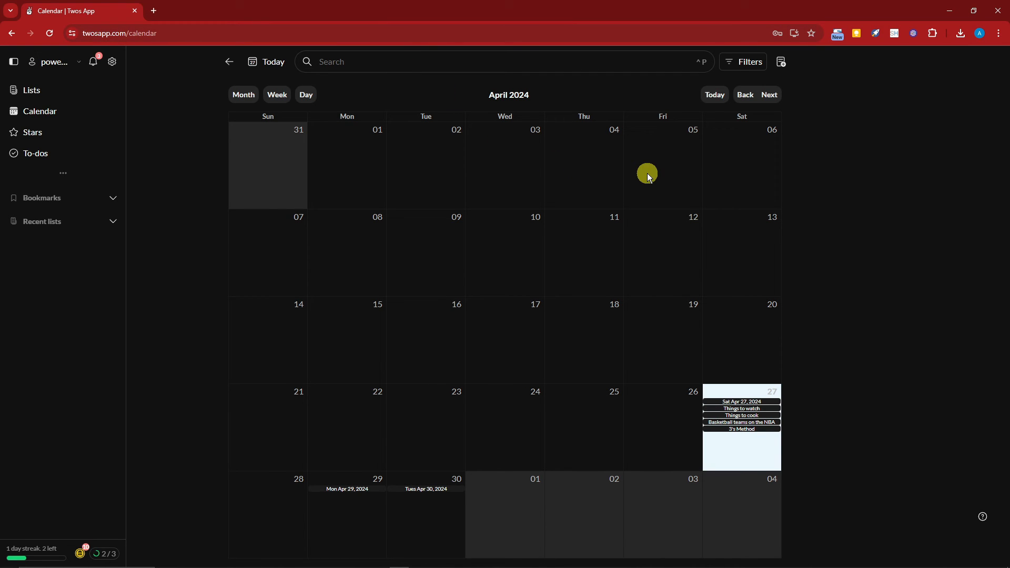
left_click(738, 409)
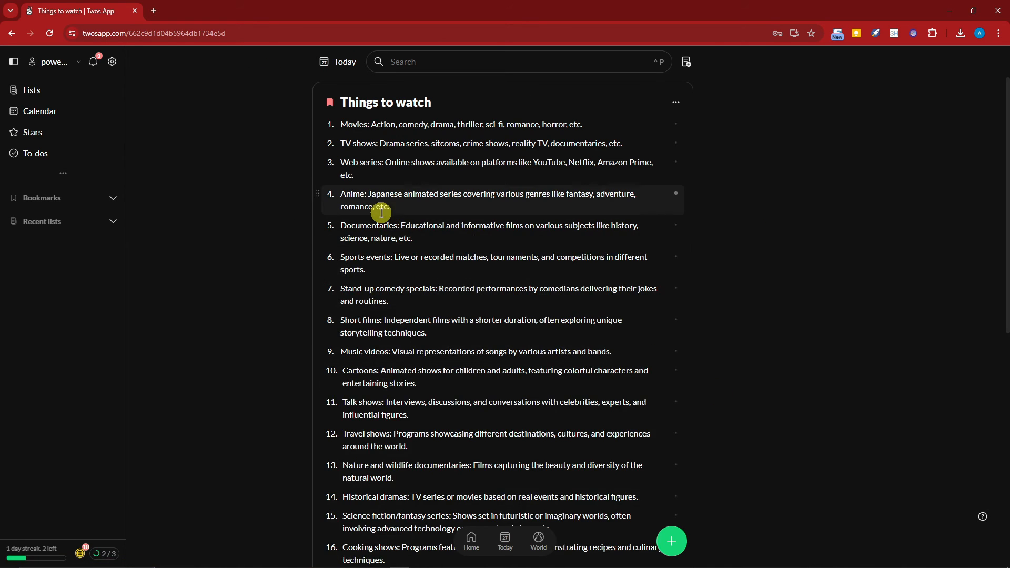
scroll(450, 315, "down", 4)
scroll(452, 315, "down", 3)
scroll(453, 315, "up", 4)
left_click(32, 111)
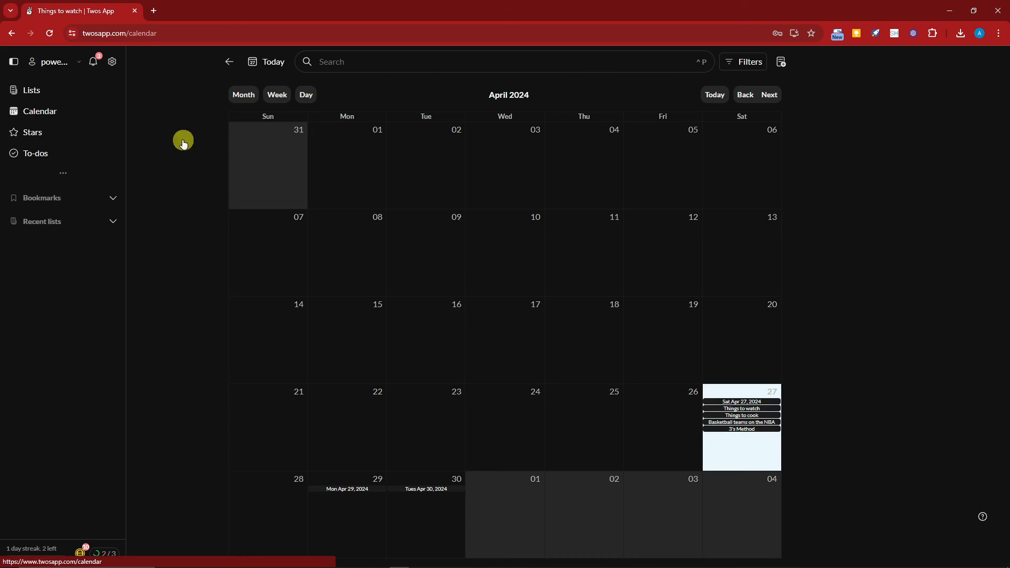
left_click(726, 389)
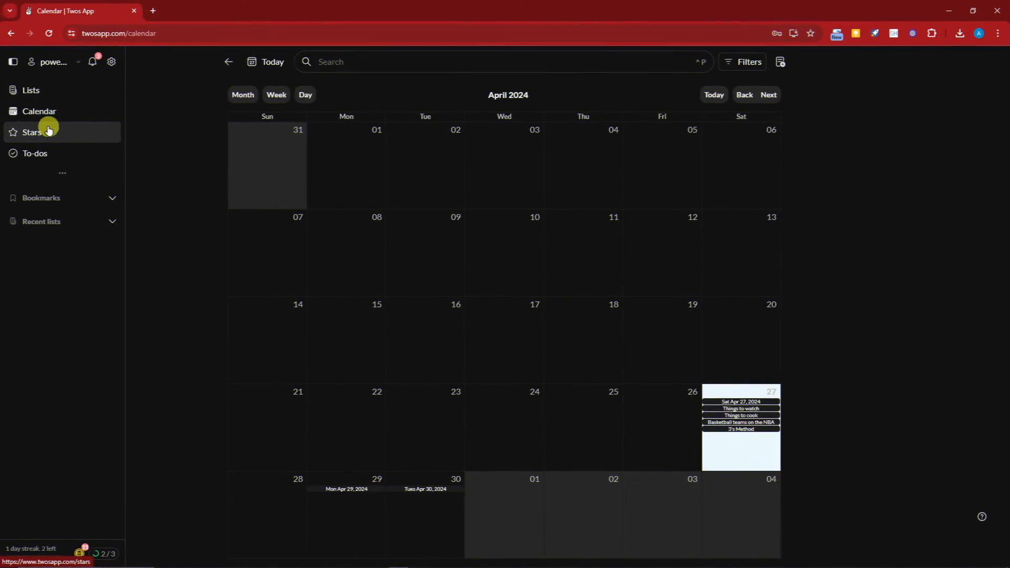
Step: Open the Stars view and examine its All, Lists, Days, My lists, Collab and Hidden categories
left_click(54, 131)
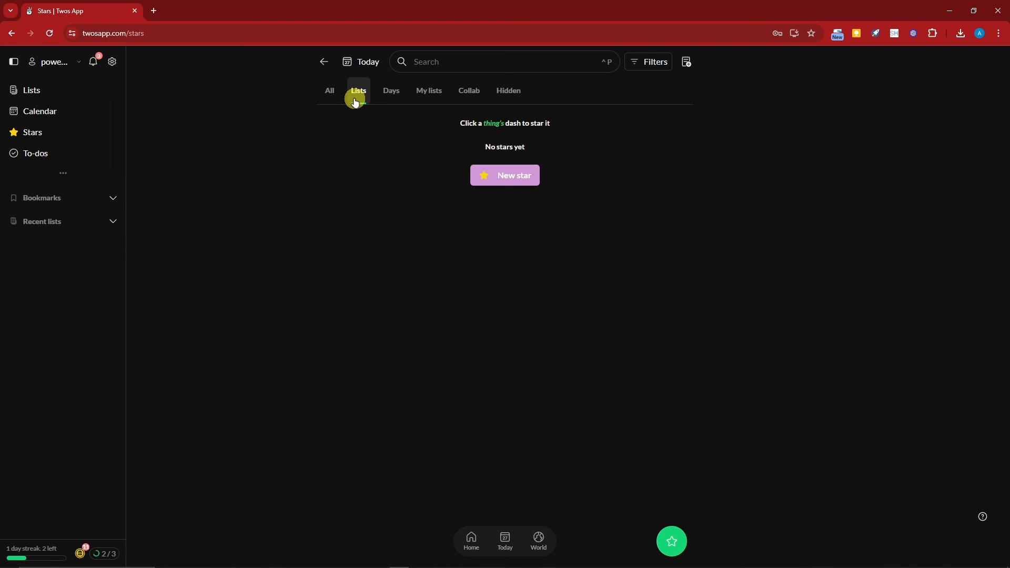
left_click(388, 95)
left_click(415, 96)
left_click(469, 89)
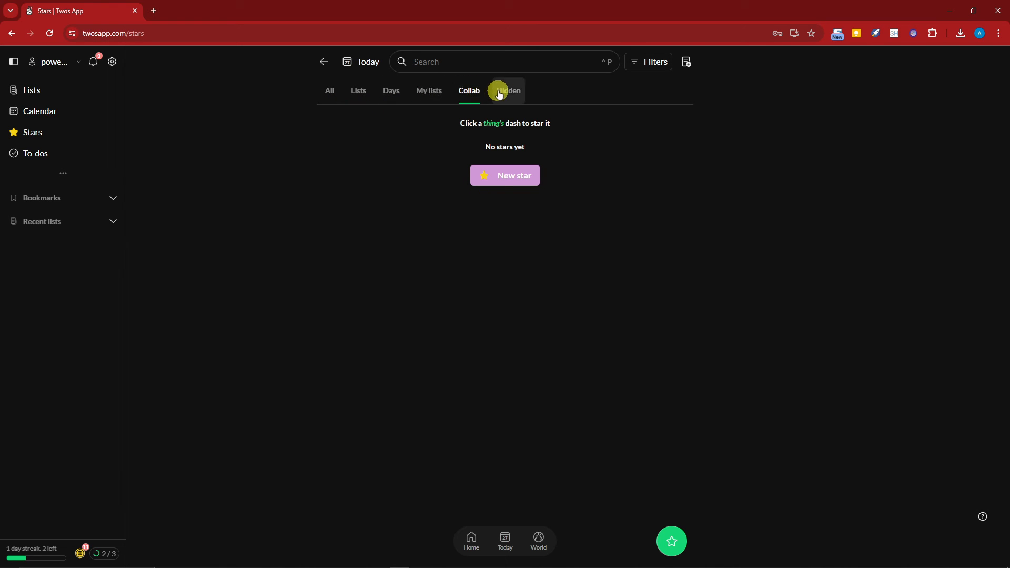
left_click(509, 94)
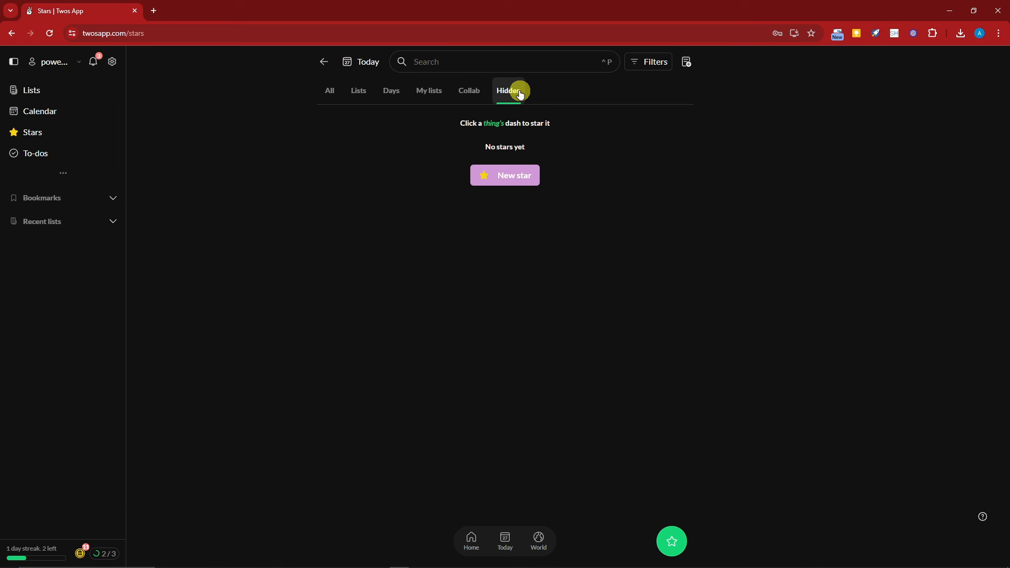
left_click(440, 90)
left_click(390, 91)
left_click(357, 91)
left_click(333, 94)
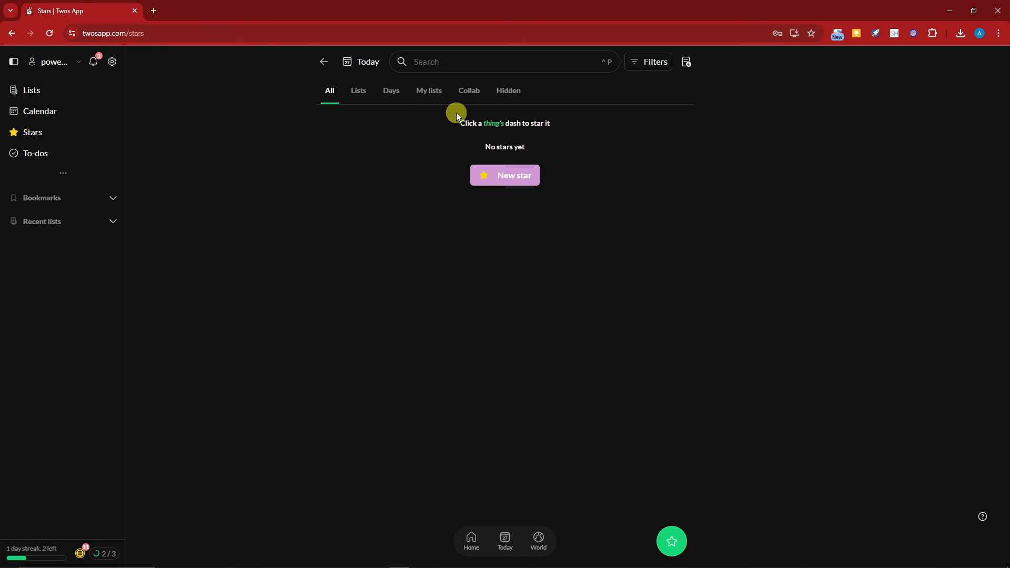
Step: Open the Twosers view and browse its Followers, Blocked and World people lists
left_click(108, 171)
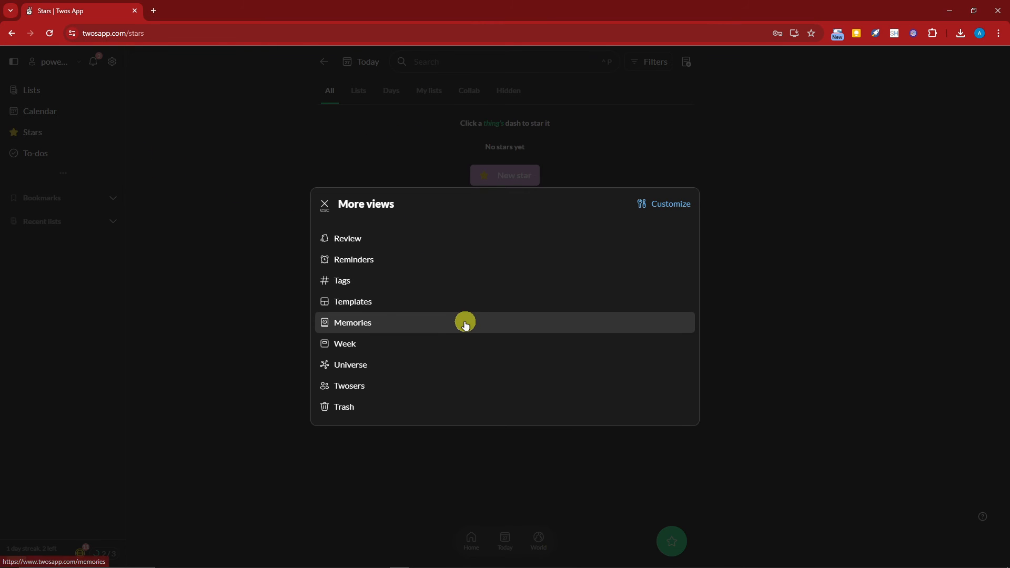
left_click(419, 394)
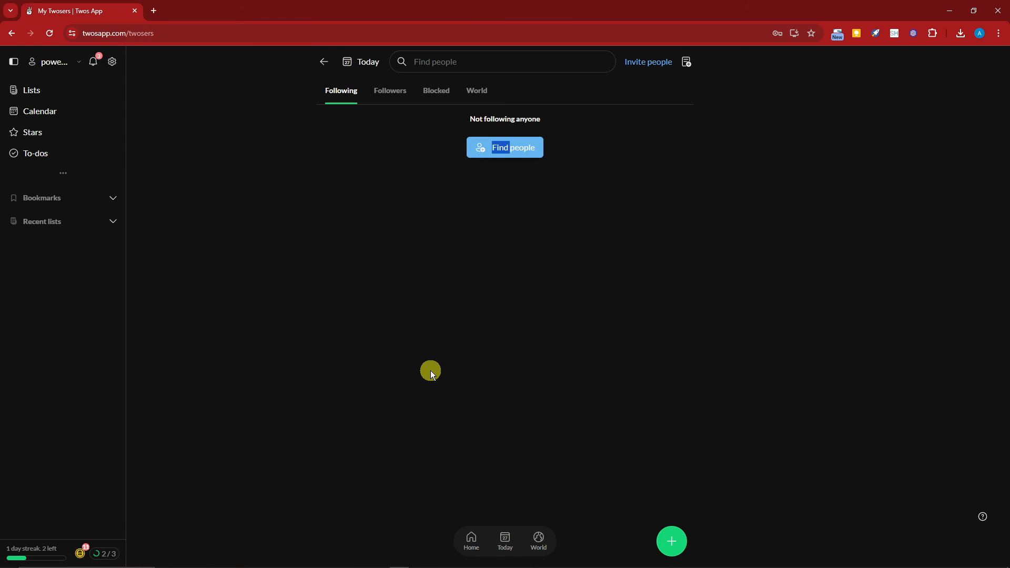
left_click(403, 99)
left_click(432, 96)
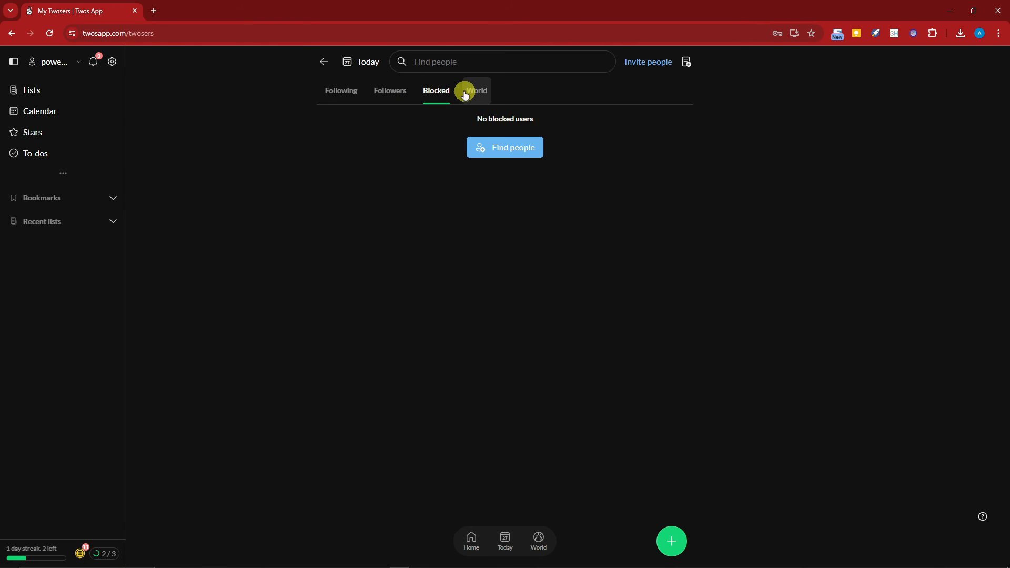
left_click(465, 94)
scroll(552, 284, "down", 10)
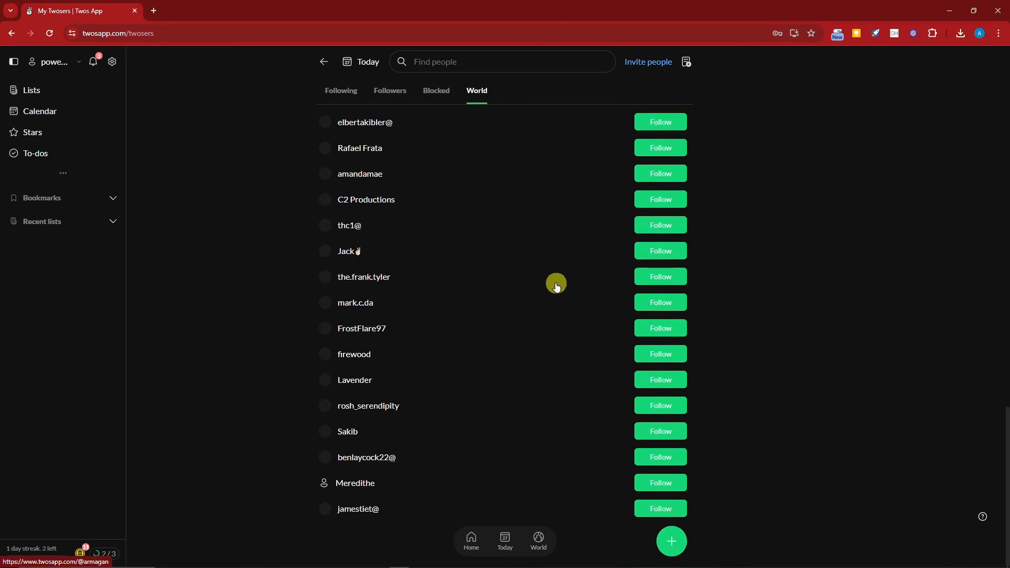
scroll(556, 284, "up", 10)
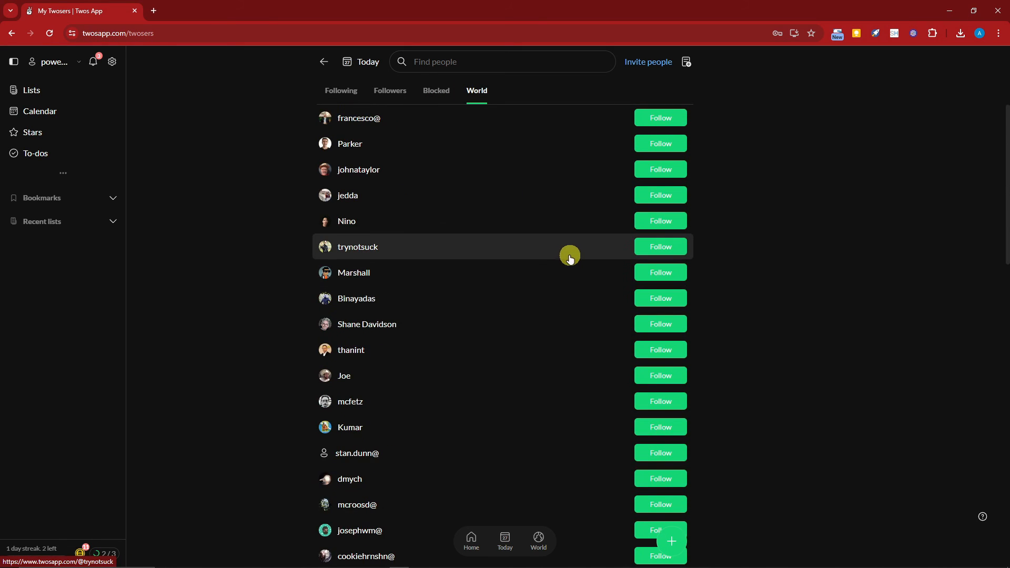
scroll(568, 259, "down", 10)
scroll(568, 257, "up", 15)
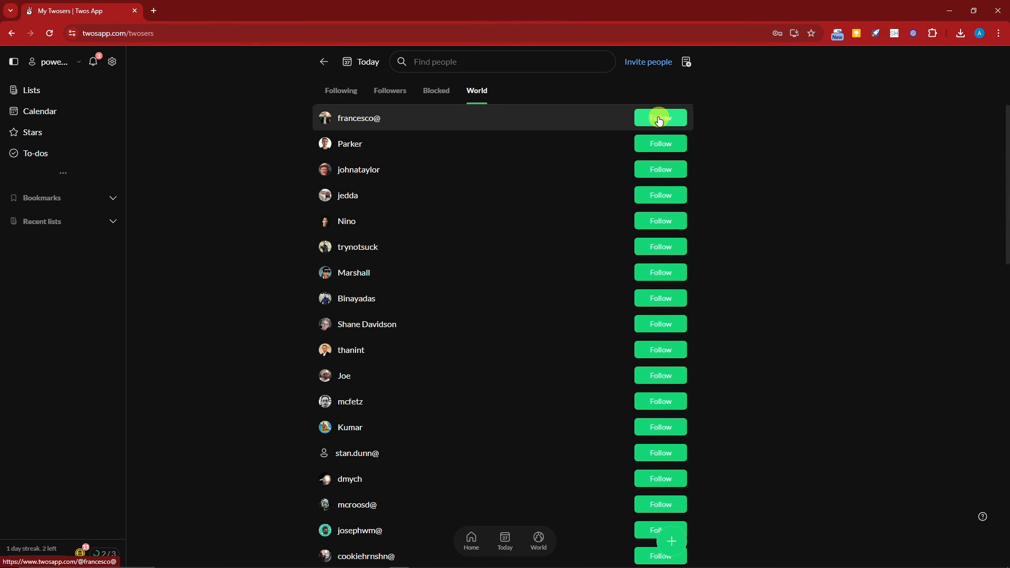
Step: Recheck the Blocked, Followers and Following lists, and view the form for inviting people without sending anything
left_click(444, 92)
left_click(402, 98)
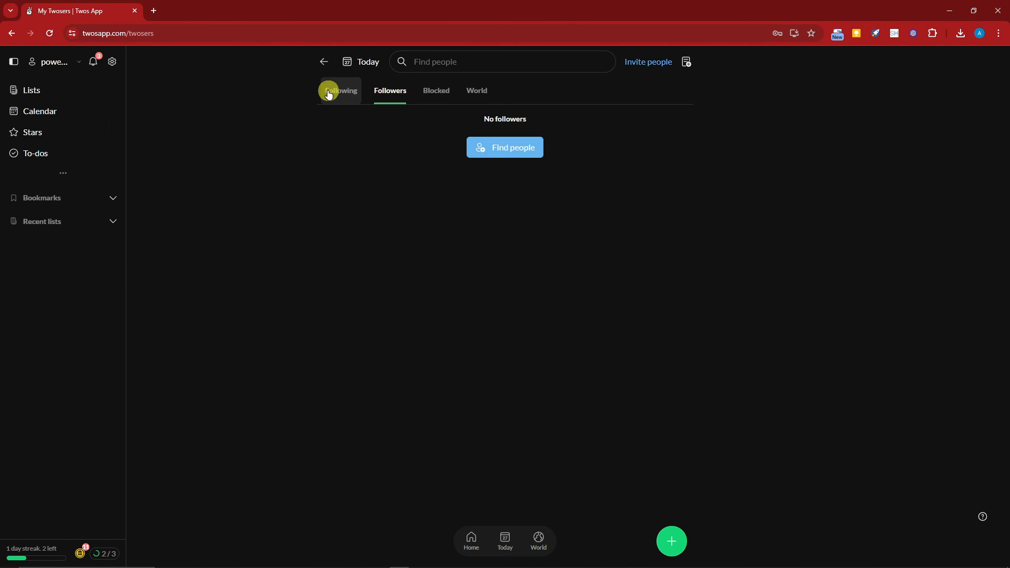
left_click(329, 93)
left_click(389, 90)
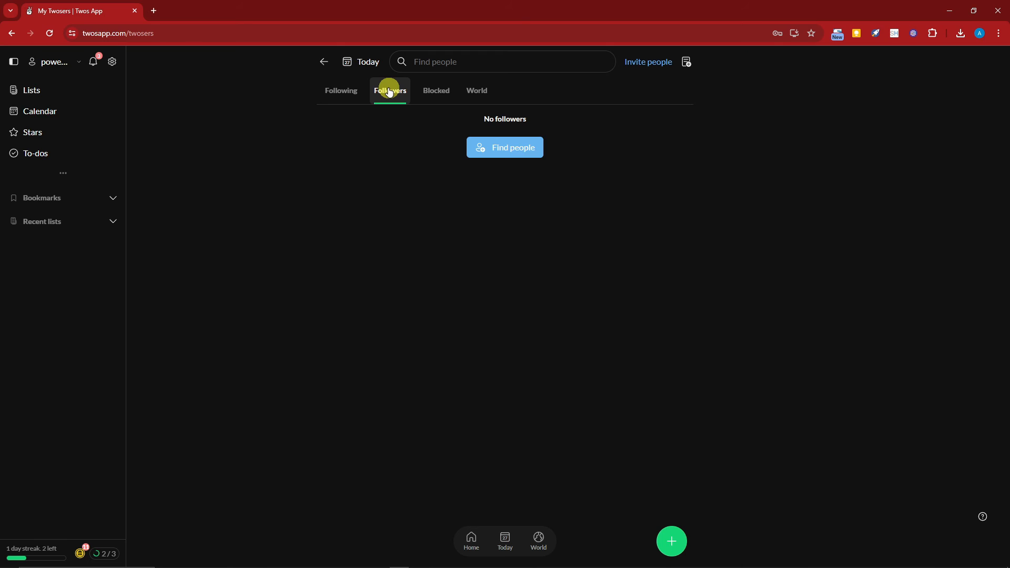
left_click(653, 63)
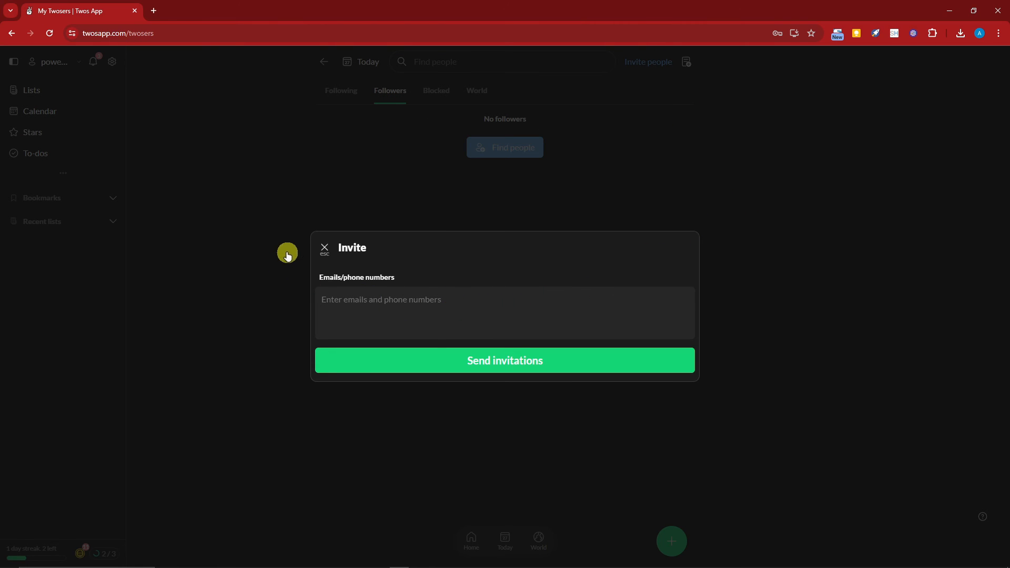
left_click(324, 247)
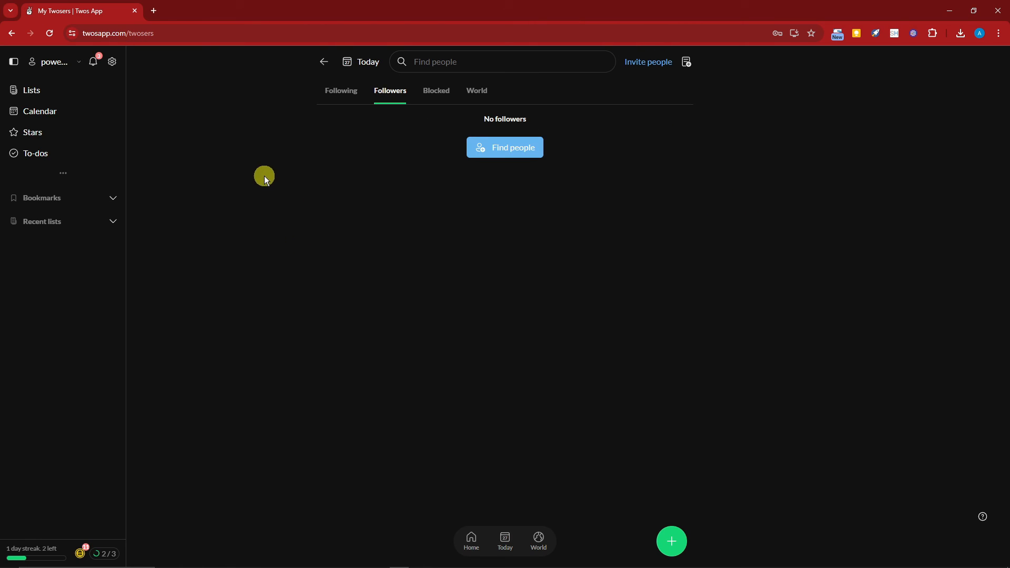
Step: Open the Review view, check its Upcoming and Never categories, and return to the lists due for review
left_click(76, 177)
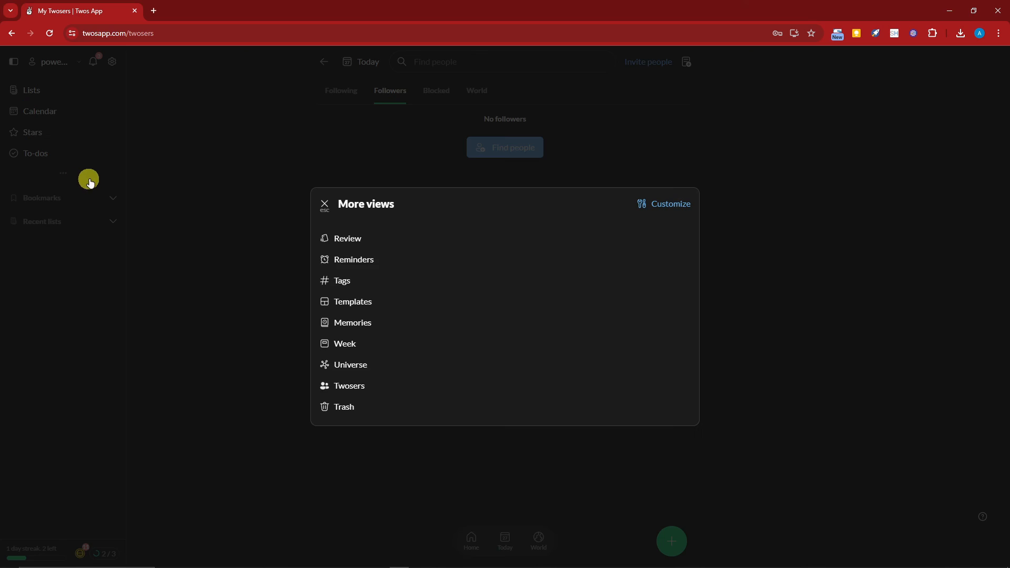
left_click(387, 241)
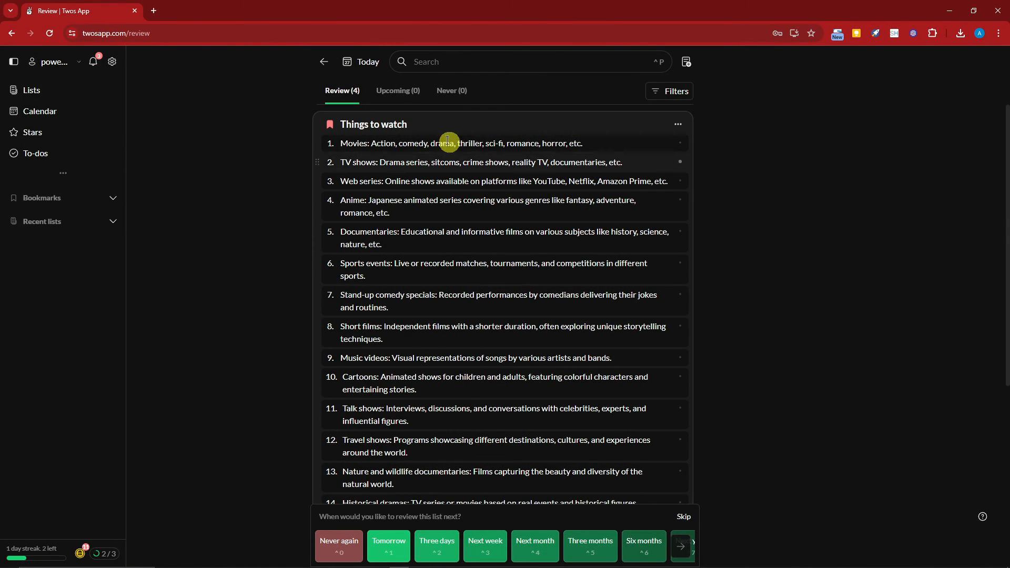
left_click(397, 91)
left_click(451, 90)
left_click(341, 96)
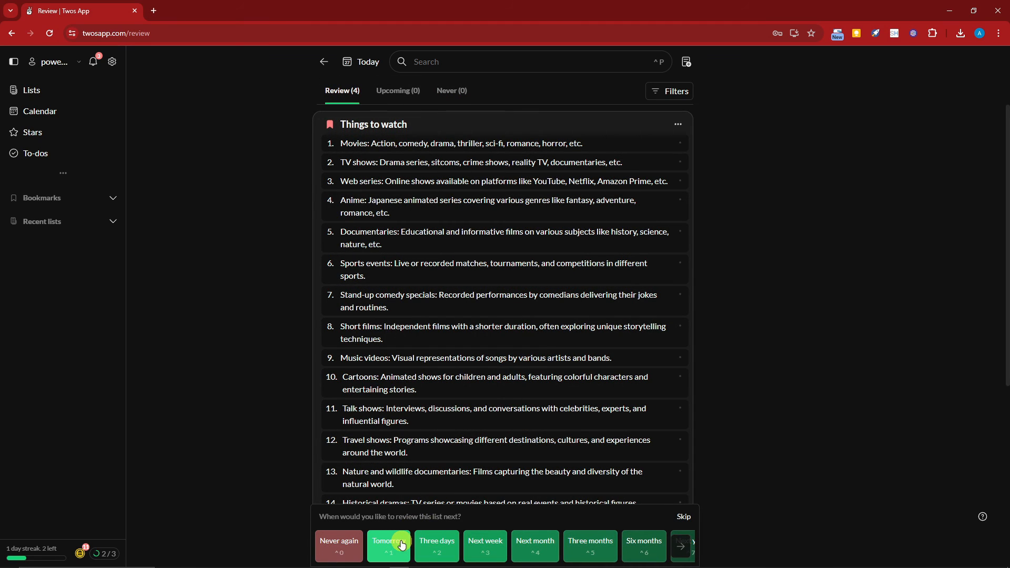
Step: Schedule the next review of "Things to watch" in three days and "3's Method" next month, and view the upcoming reviews
left_click(436, 545)
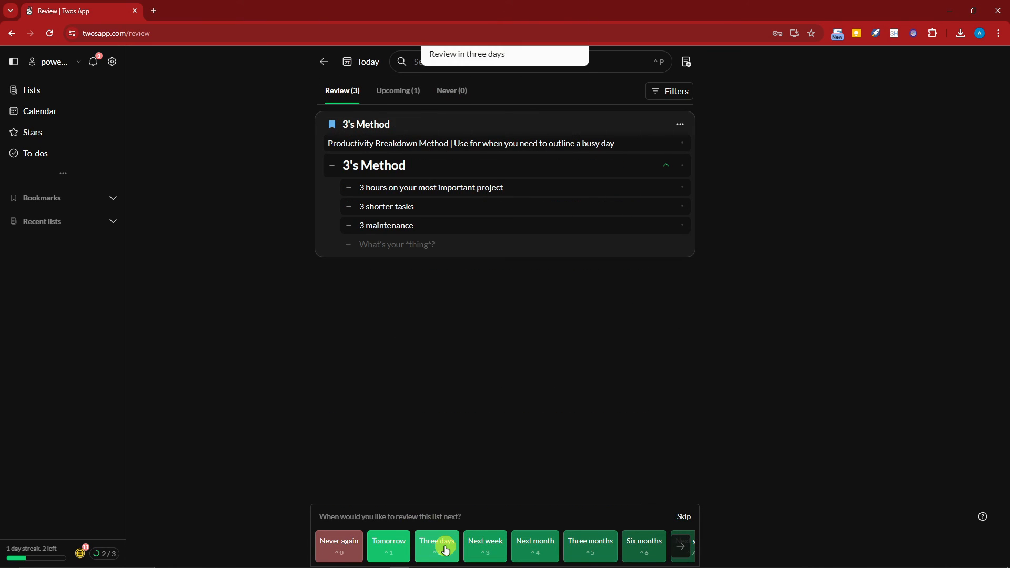
left_click(536, 552)
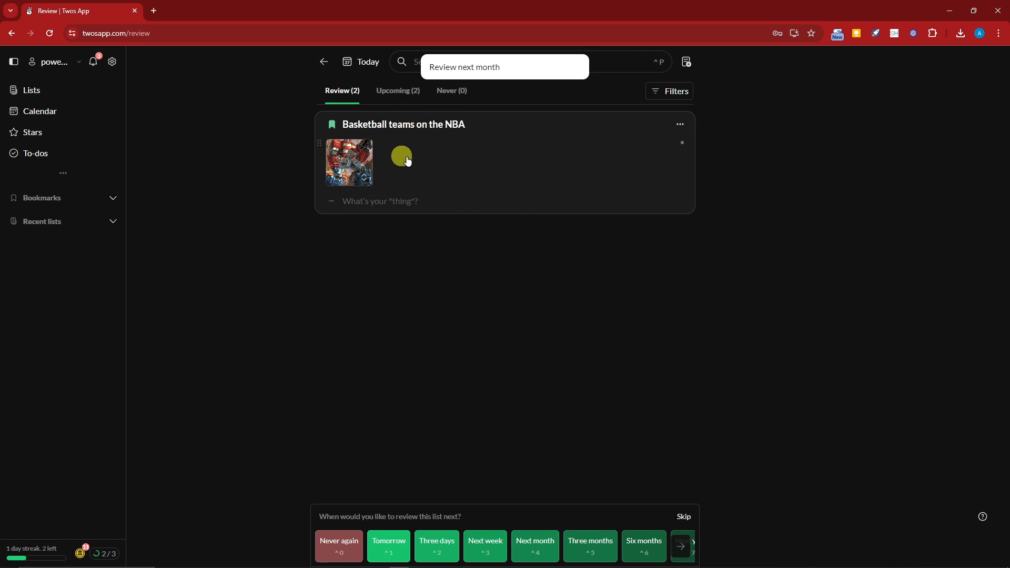
left_click(594, 555)
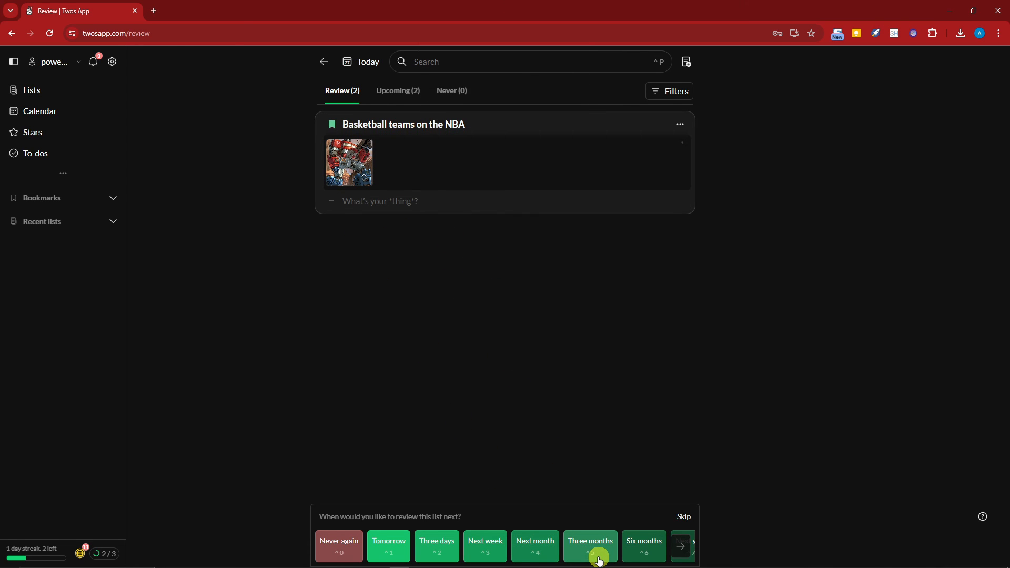
left_click(690, 521)
left_click(413, 94)
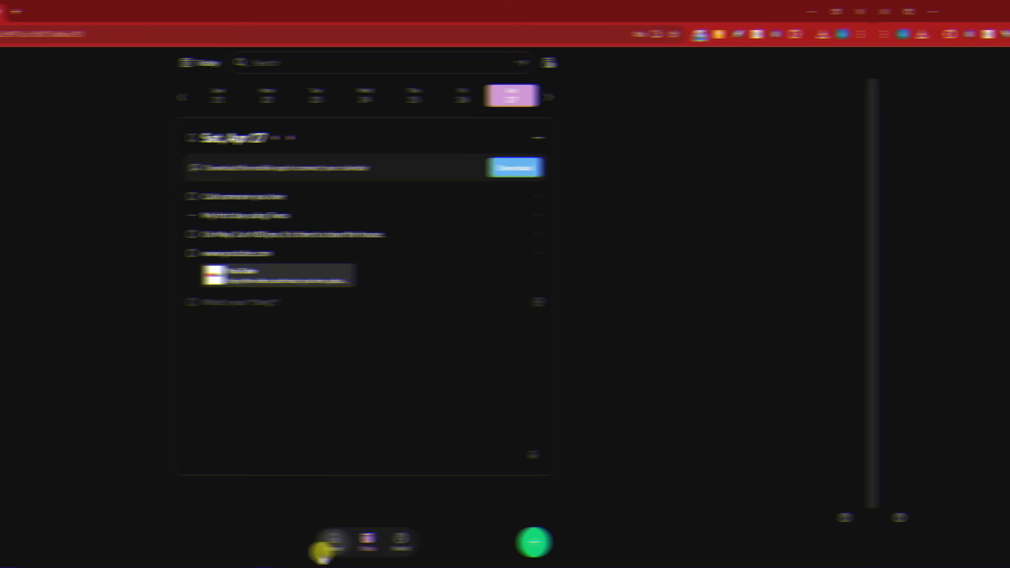
Step: Return to the Home page
left_click(470, 540)
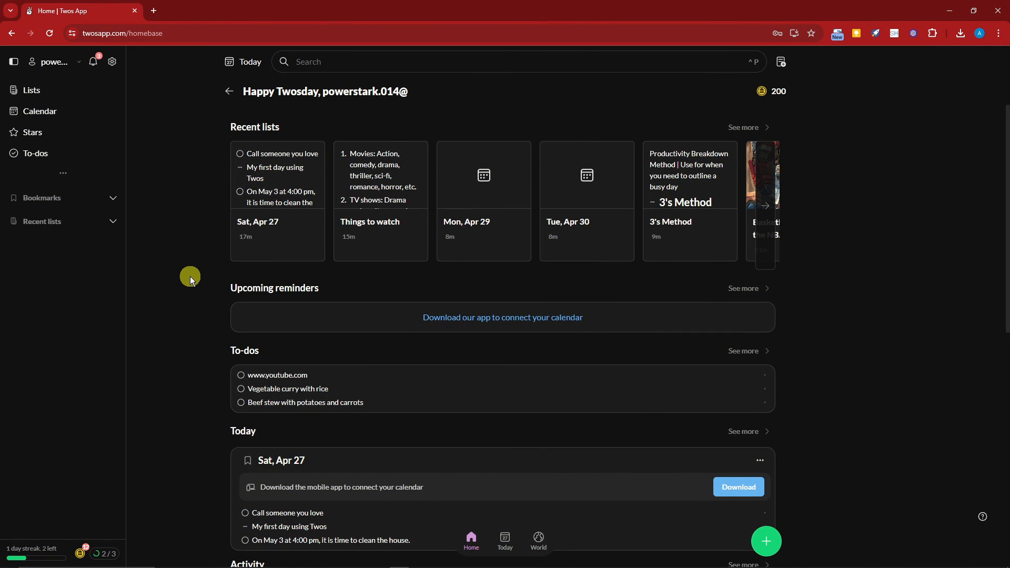
Step: Open the Twos clues page, collect all the earned coins, and look through the remaining clues
left_click(82, 554)
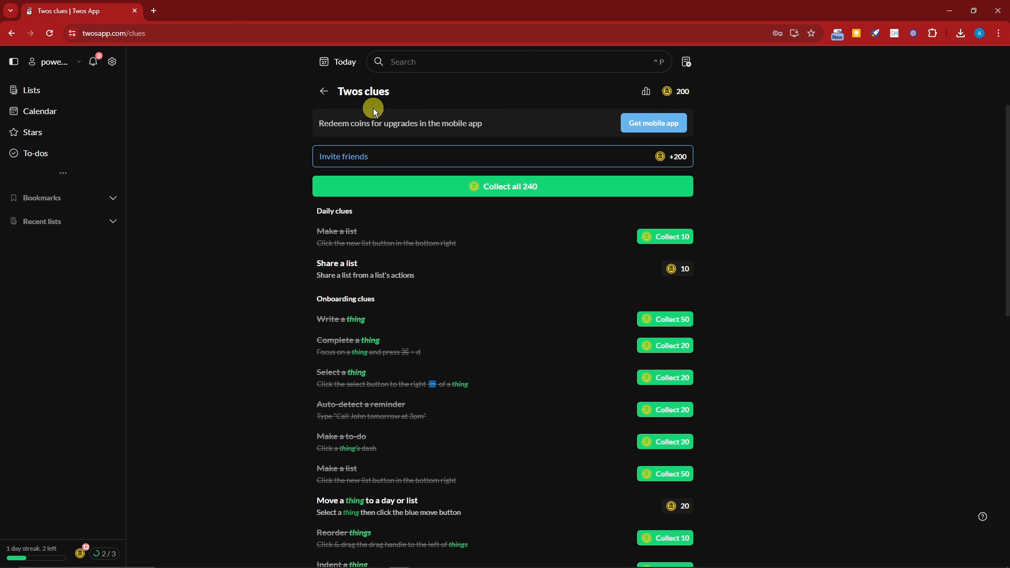
scroll(642, 310, "down", 8)
scroll(641, 309, "up", 7)
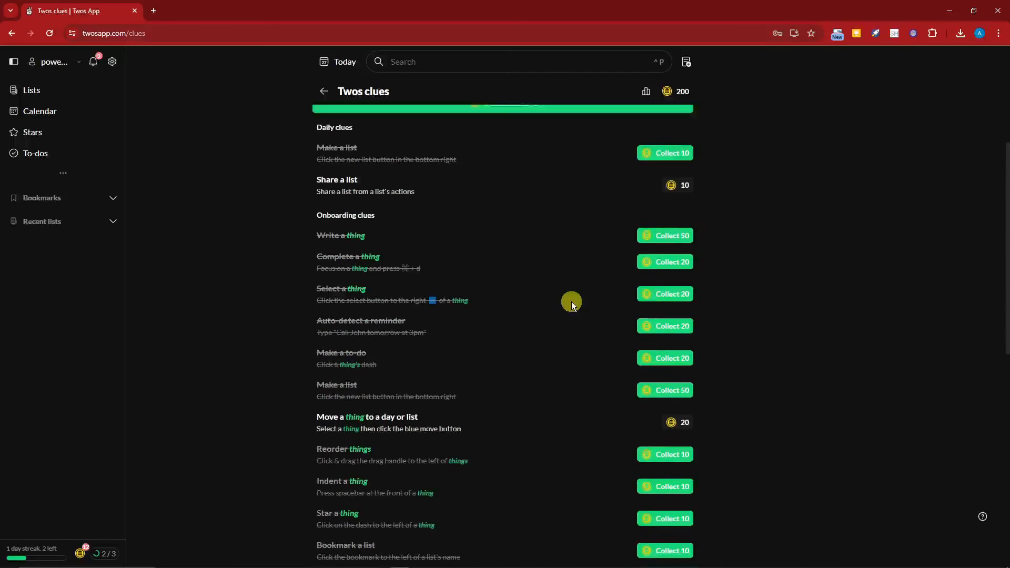
scroll(571, 302, "up", 2)
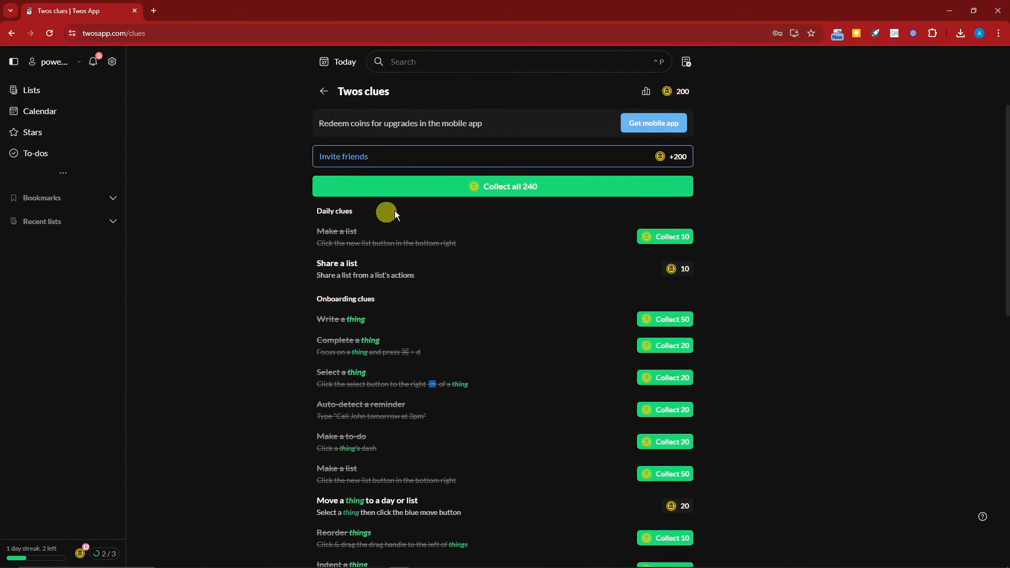
left_click(541, 192)
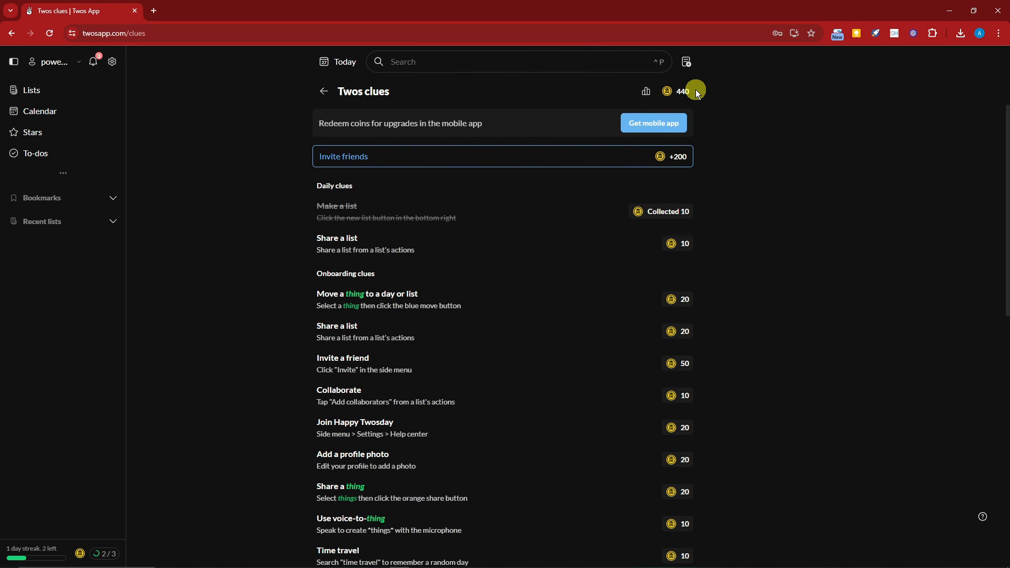
scroll(597, 318, "down", 10)
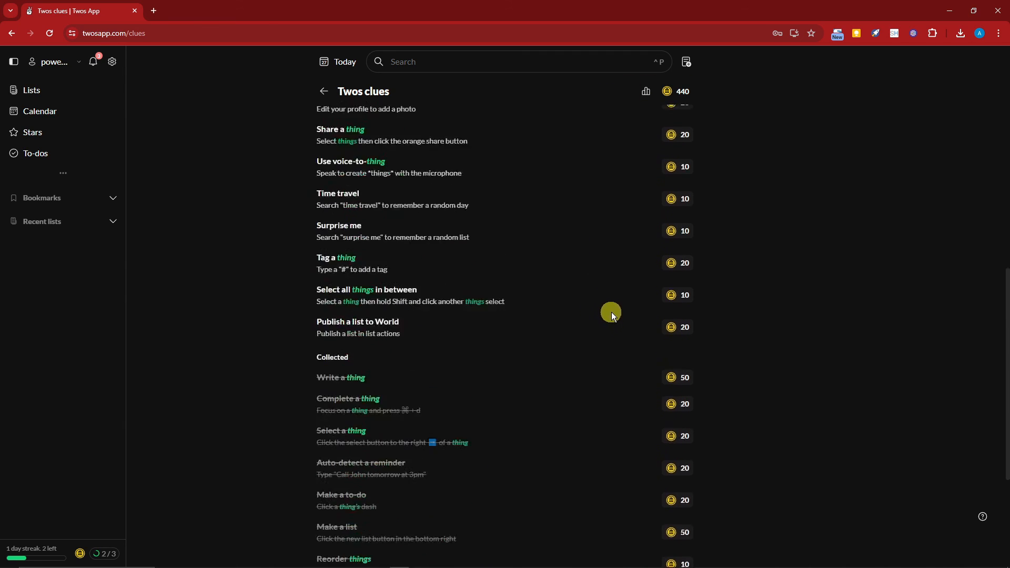
scroll(642, 311, "up", 10)
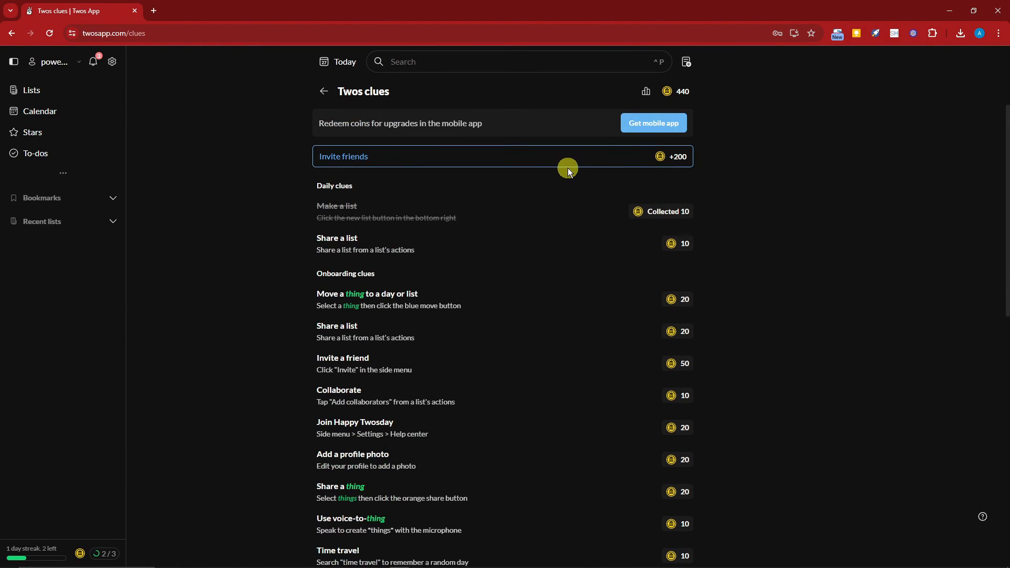
left_click(40, 98)
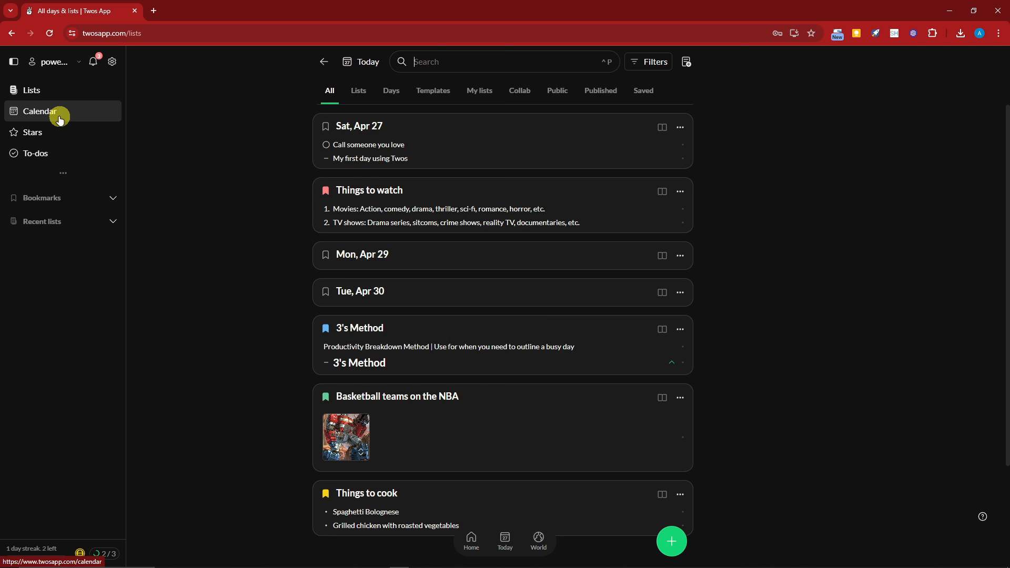
left_click(502, 541)
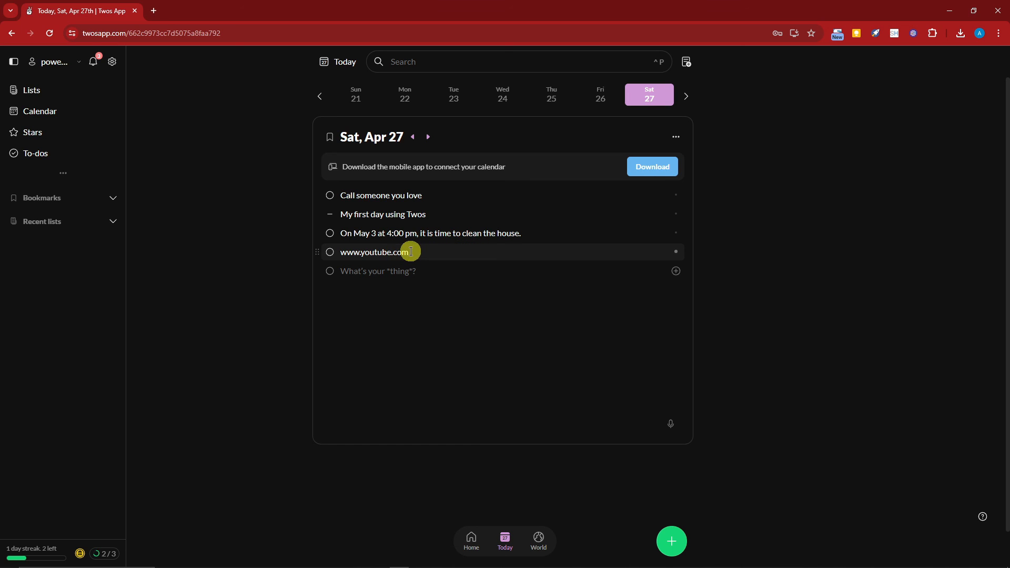
left_click(430, 253)
left_click_drag(430, 253, 326, 255)
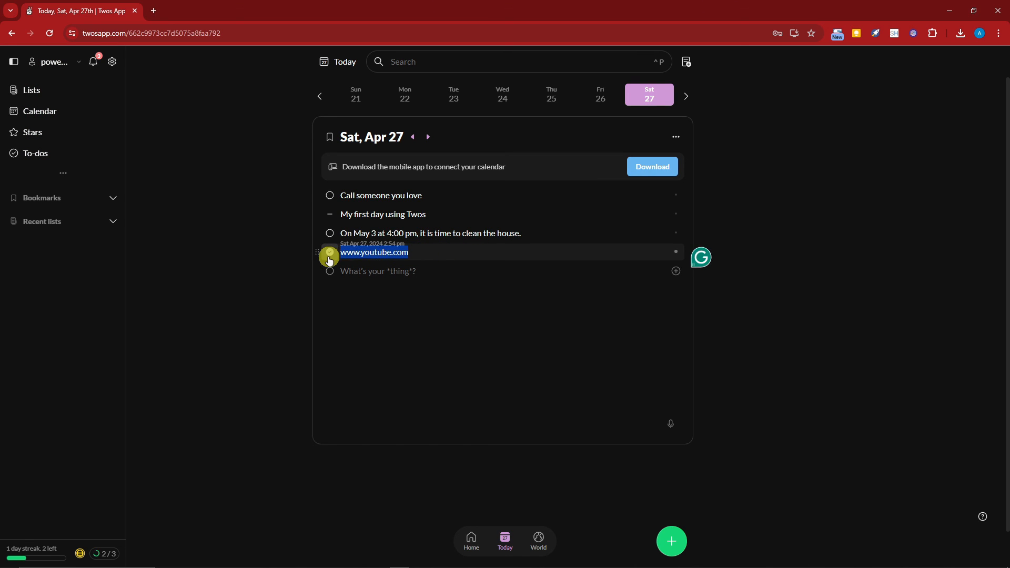
left_click(427, 252)
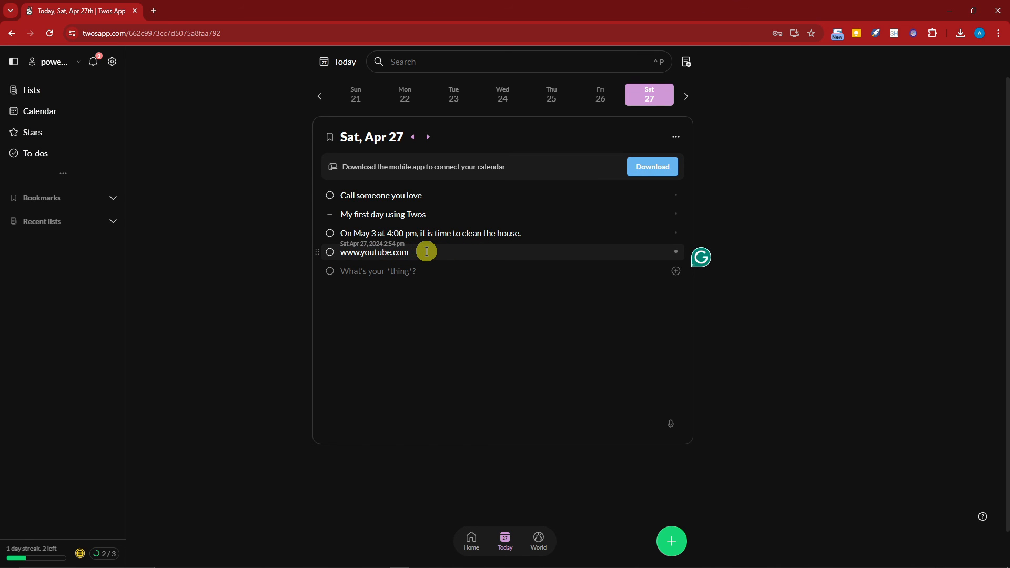
key("BackSpace")
key("BackSpace")
key("BackSpace")
key("BackSpace")
key("BackSpace")
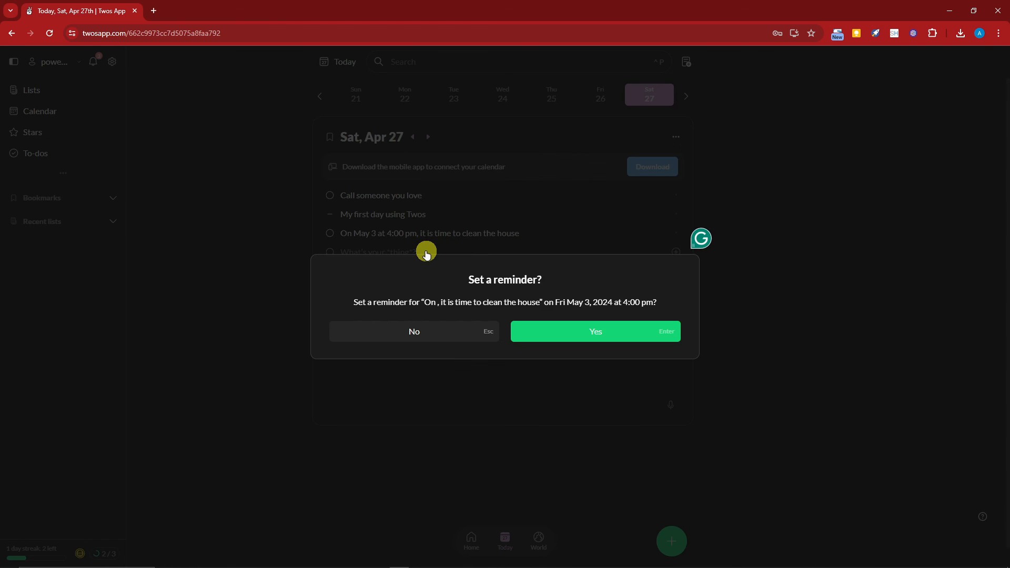
left_click(521, 367)
left_click(387, 247)
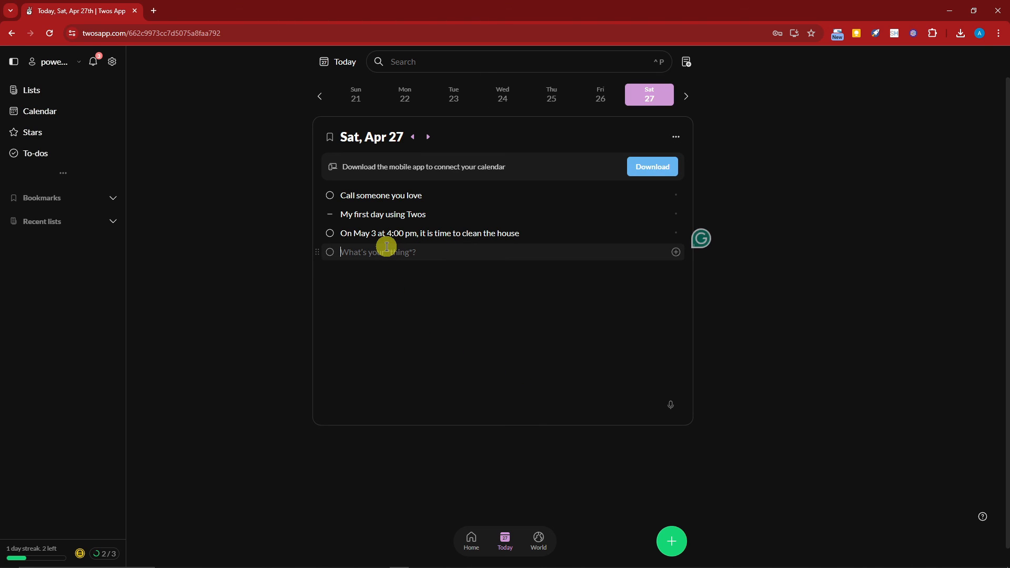
type("www.youtube.com")
left_click(541, 337)
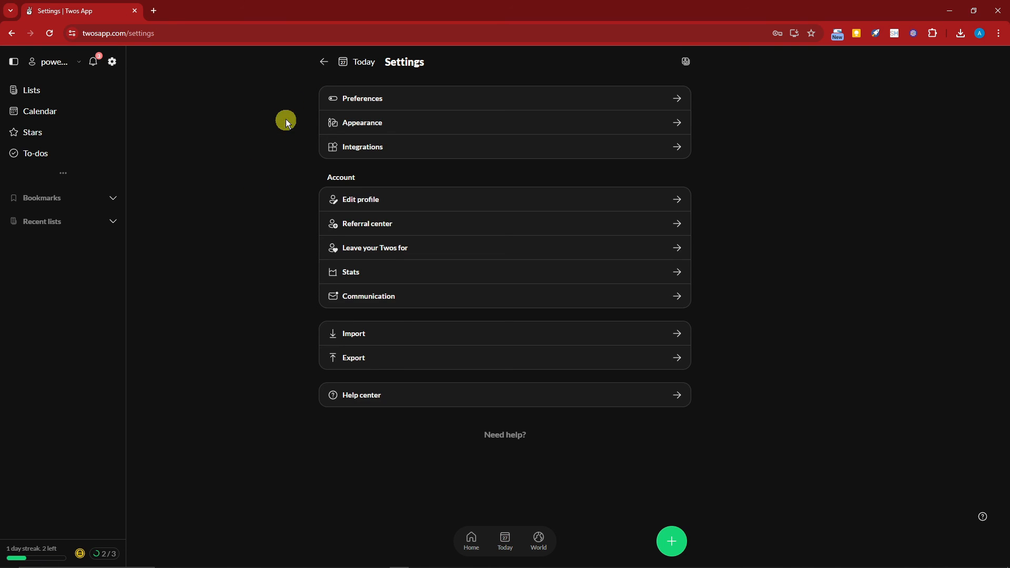
Step: Leave the settings and browse the Home, Today and World pages in turn
left_click(318, 62)
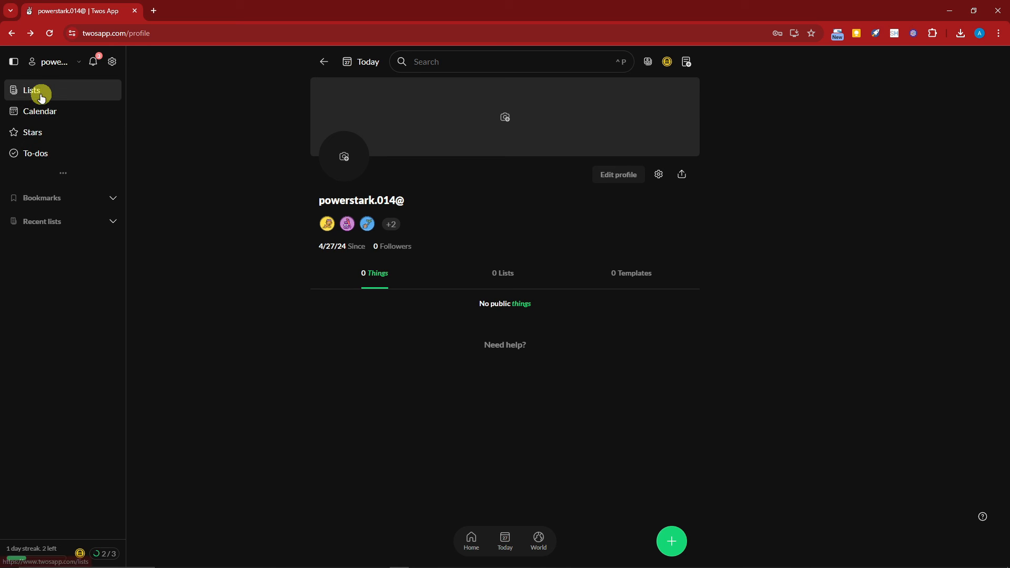
left_click(487, 543)
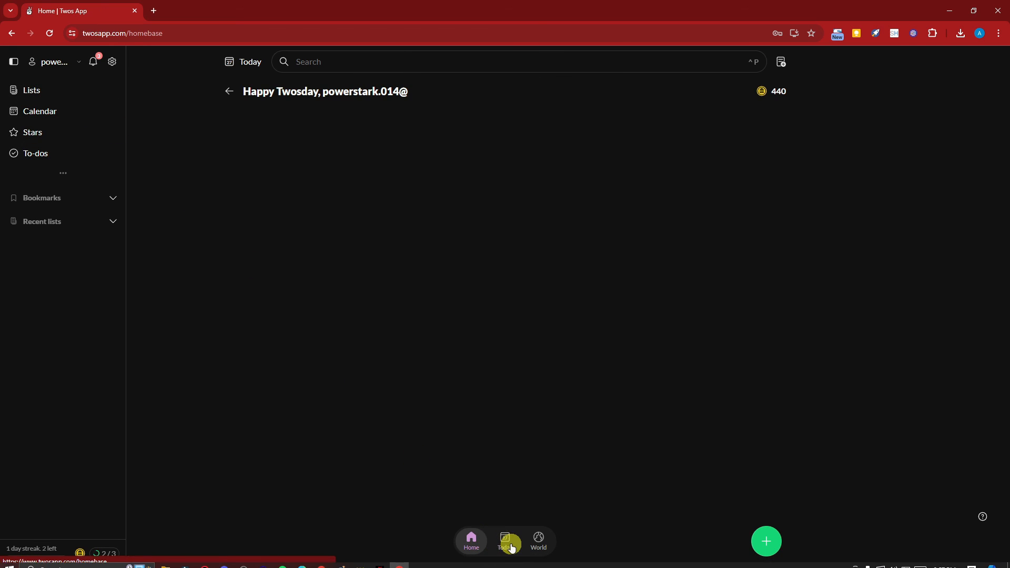
left_click(505, 542)
left_click(533, 545)
left_click(484, 543)
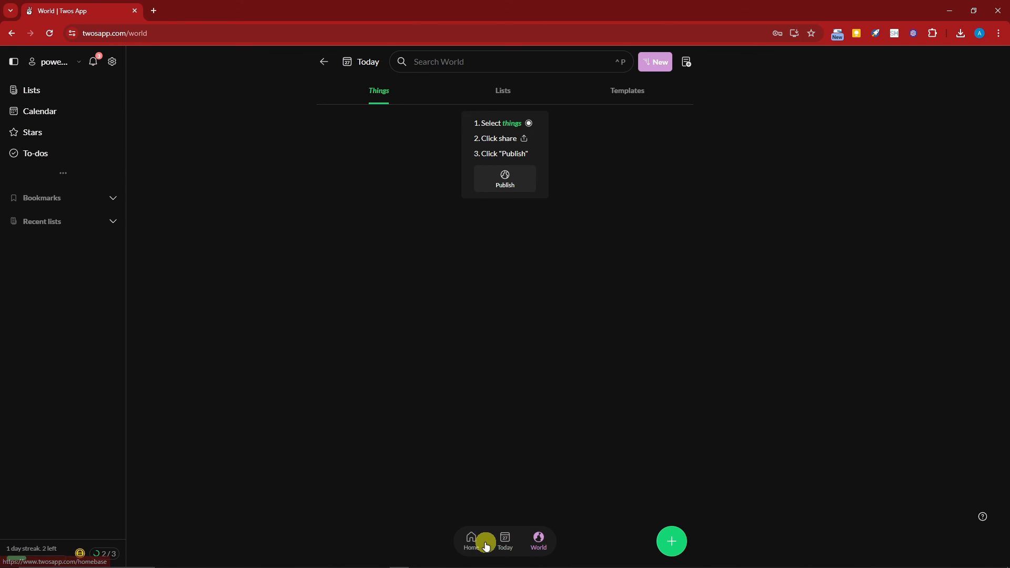
Step: Open the profile's settings, view the account's Stats, and return to the settings overview
left_click(32, 64)
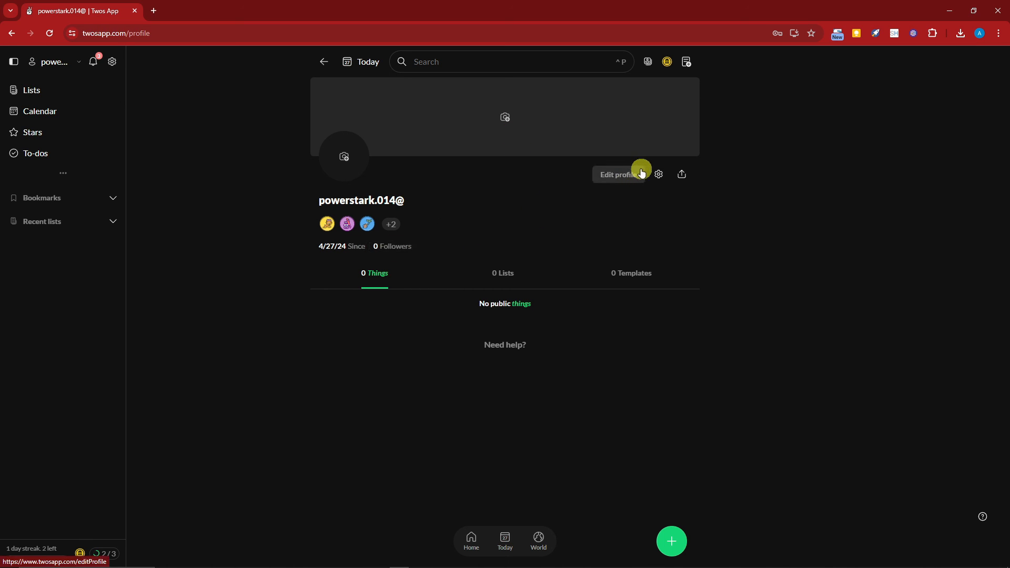
left_click(665, 178)
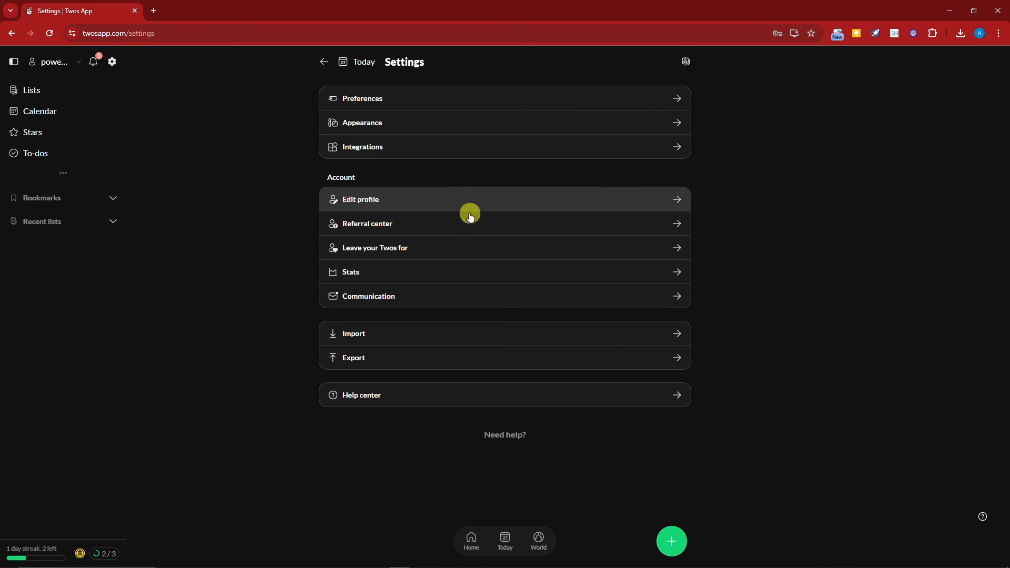
left_click(449, 280)
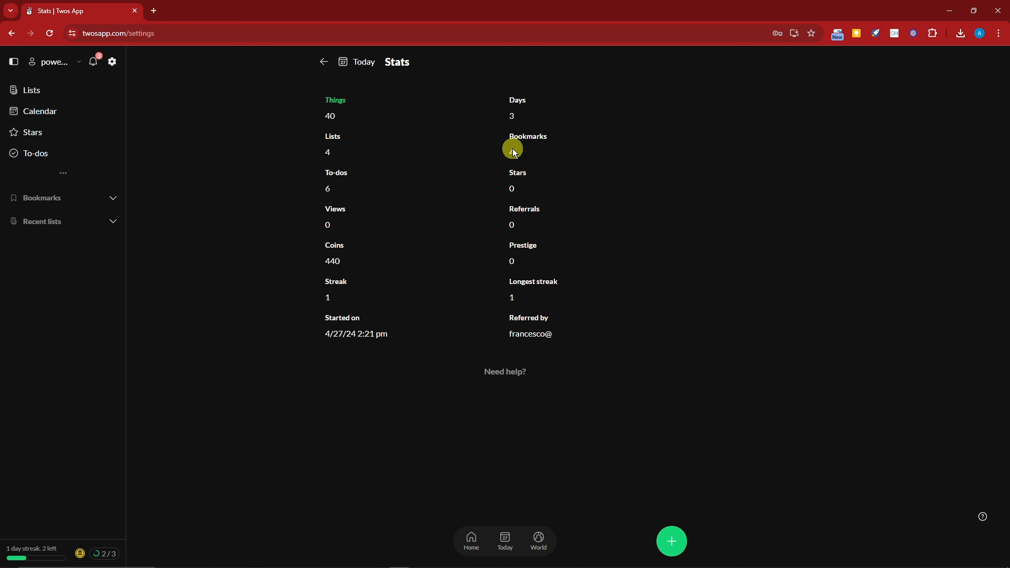
left_click(112, 62)
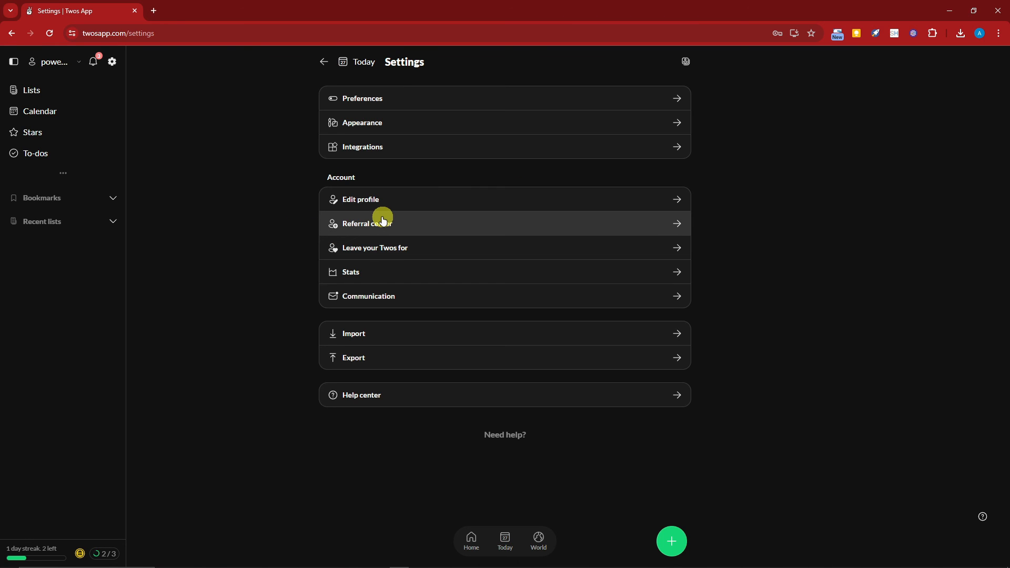
Step: View the Referral center without changing the code, and return to the profile page
left_click(414, 221)
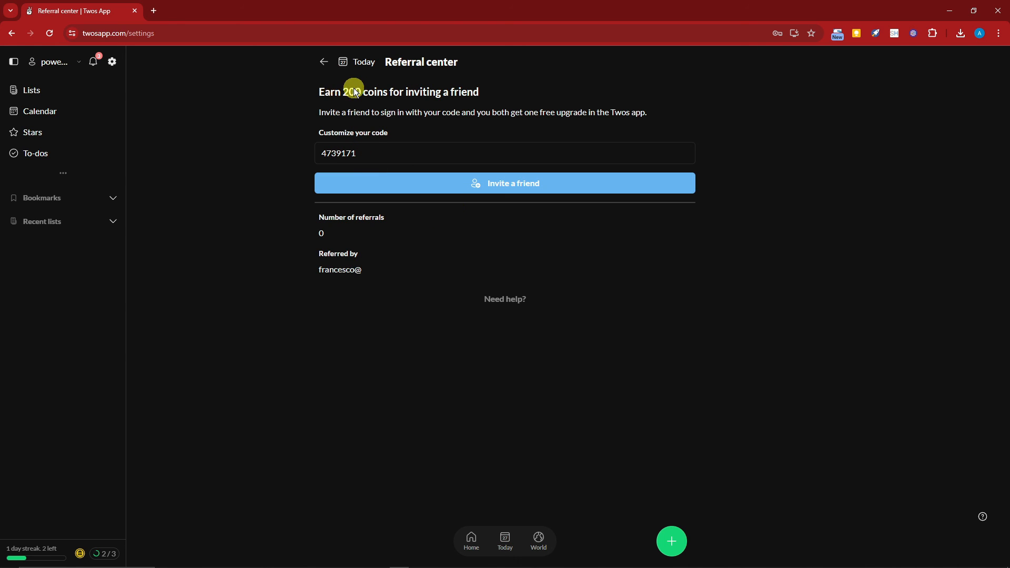
left_click(325, 61)
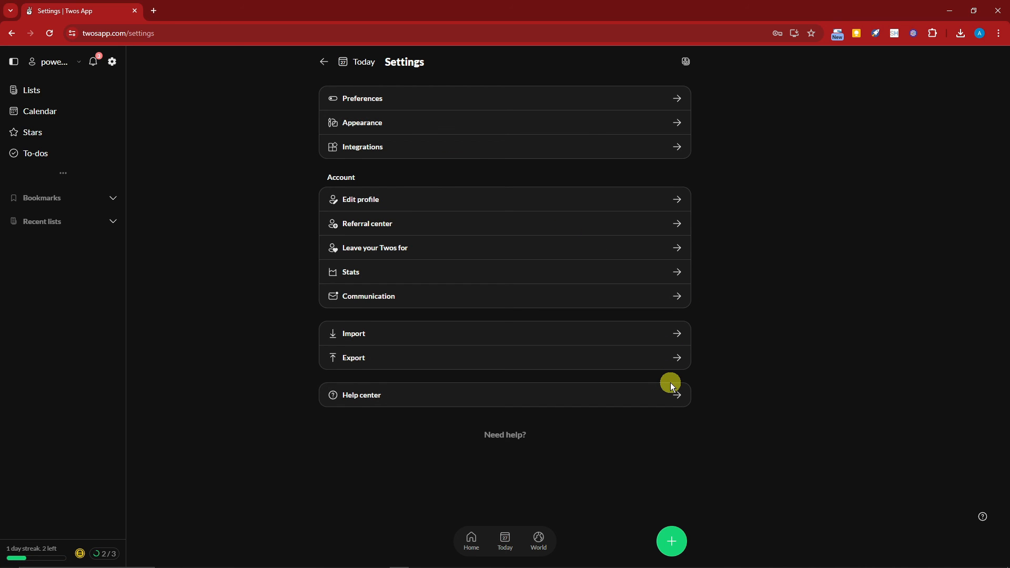
left_click(325, 61)
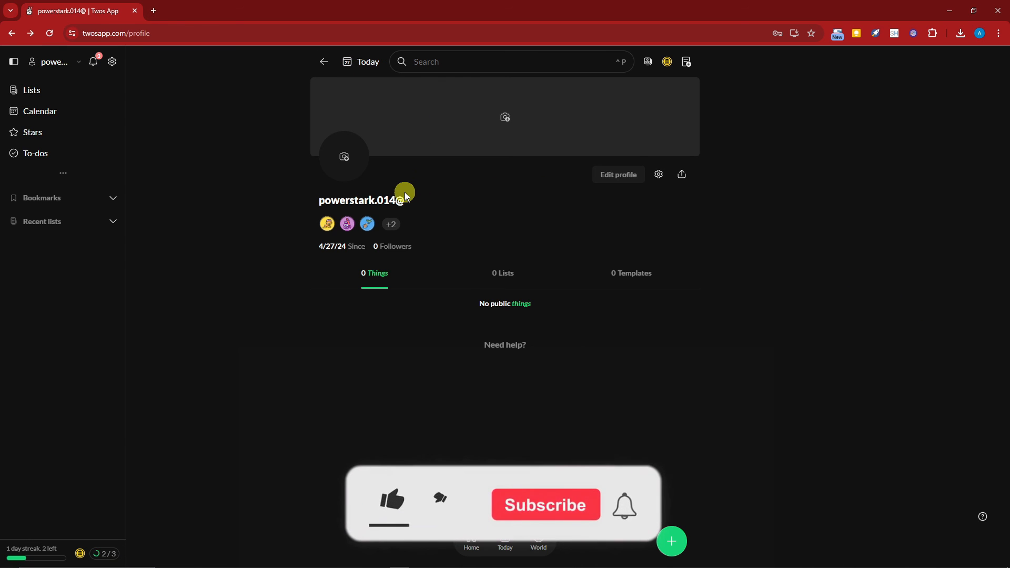